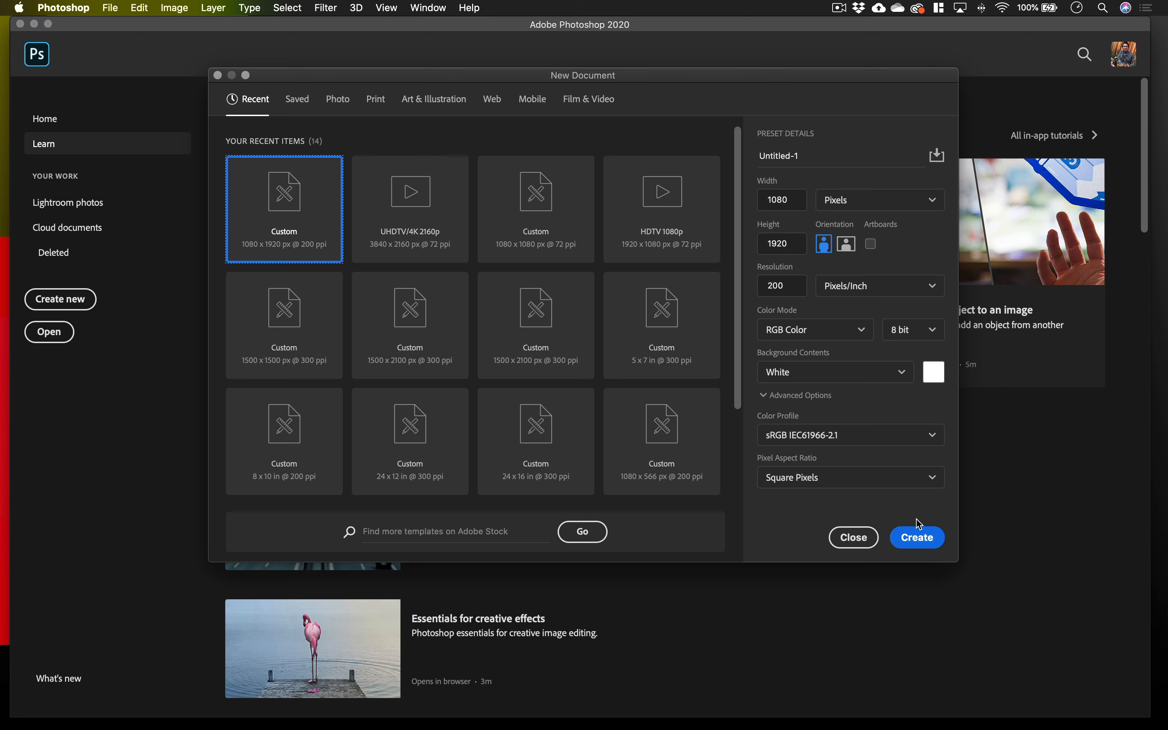
Create a white portrait RGB document of 1080 x 1920 pixels at 200 pixels per inch.
left_click(912, 535)
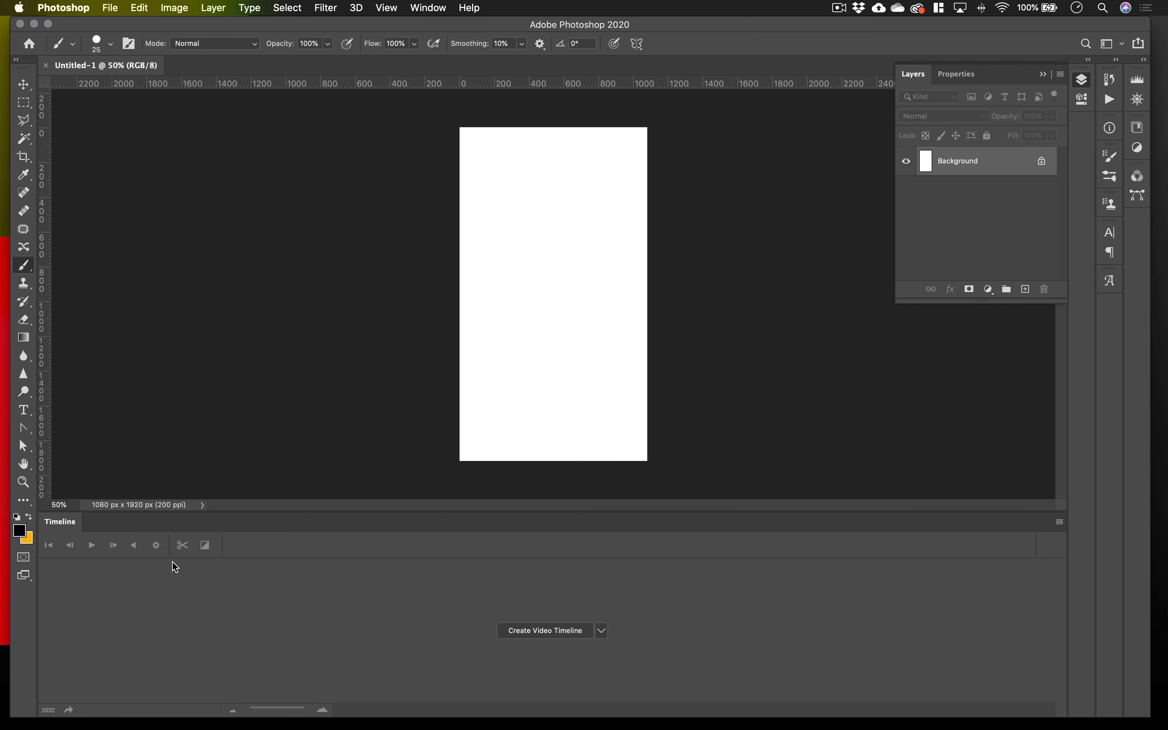
left_click(428, 8)
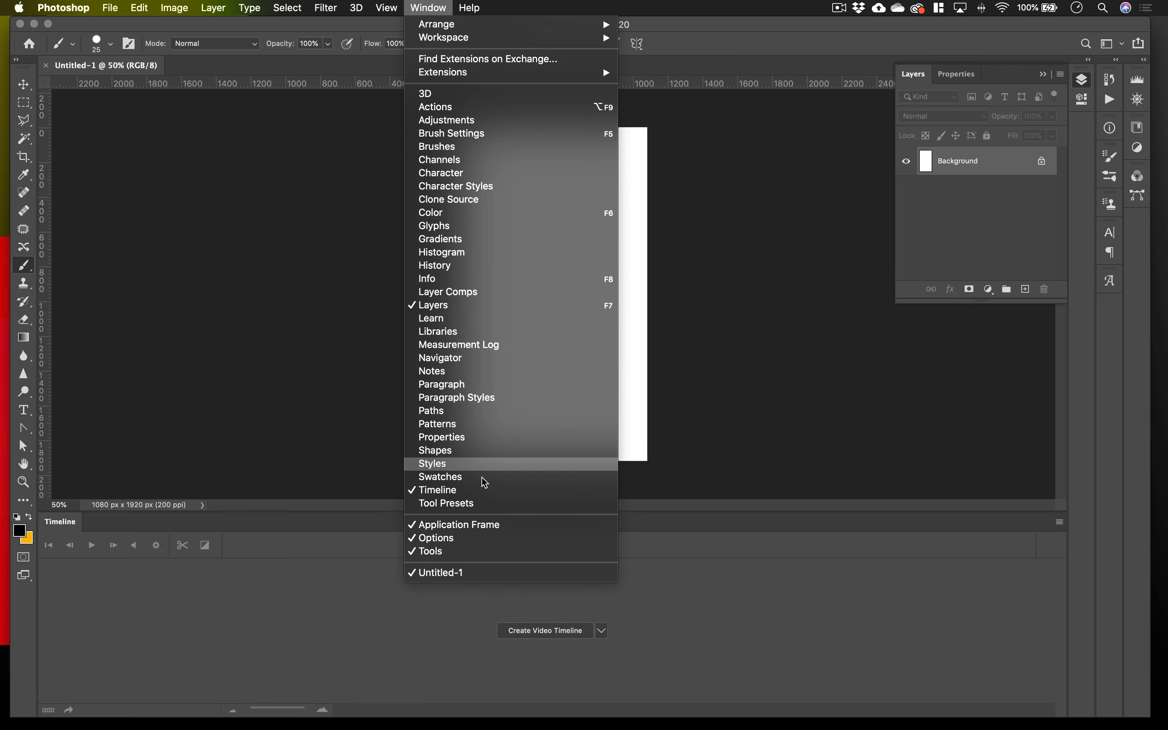
left_click(290, 578)
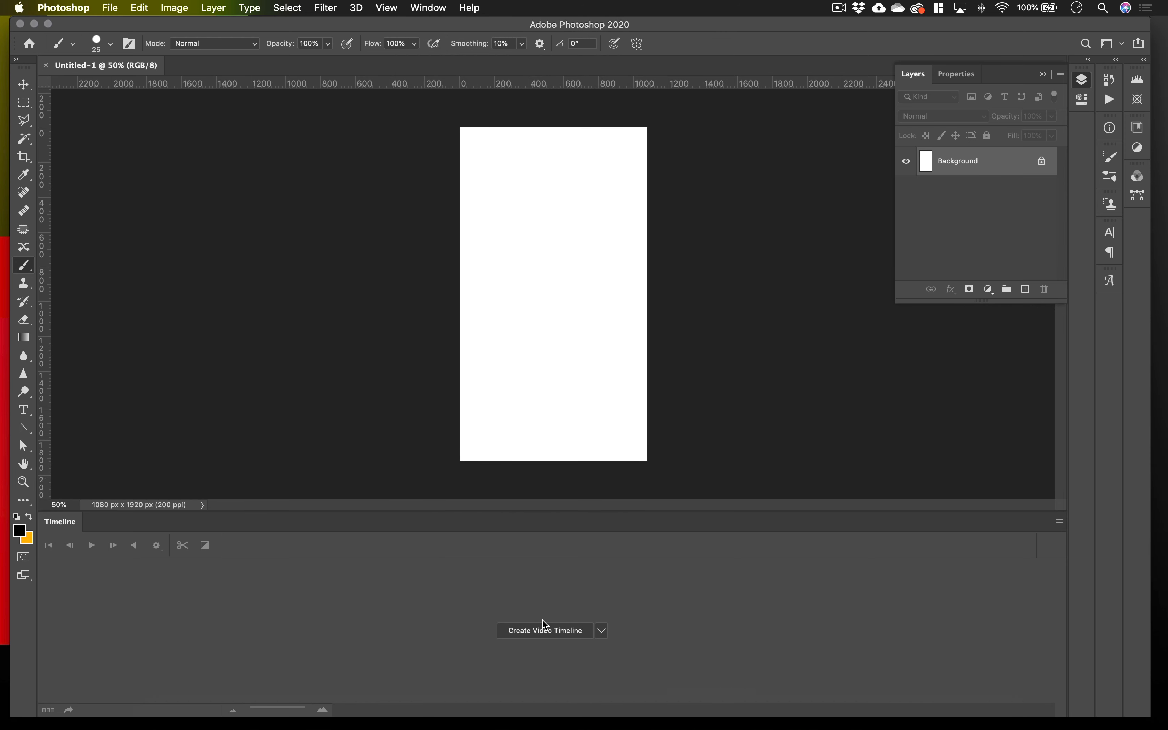
Create a video timeline for the document and extend the white background clip to about 20 seconds.
left_click(547, 638)
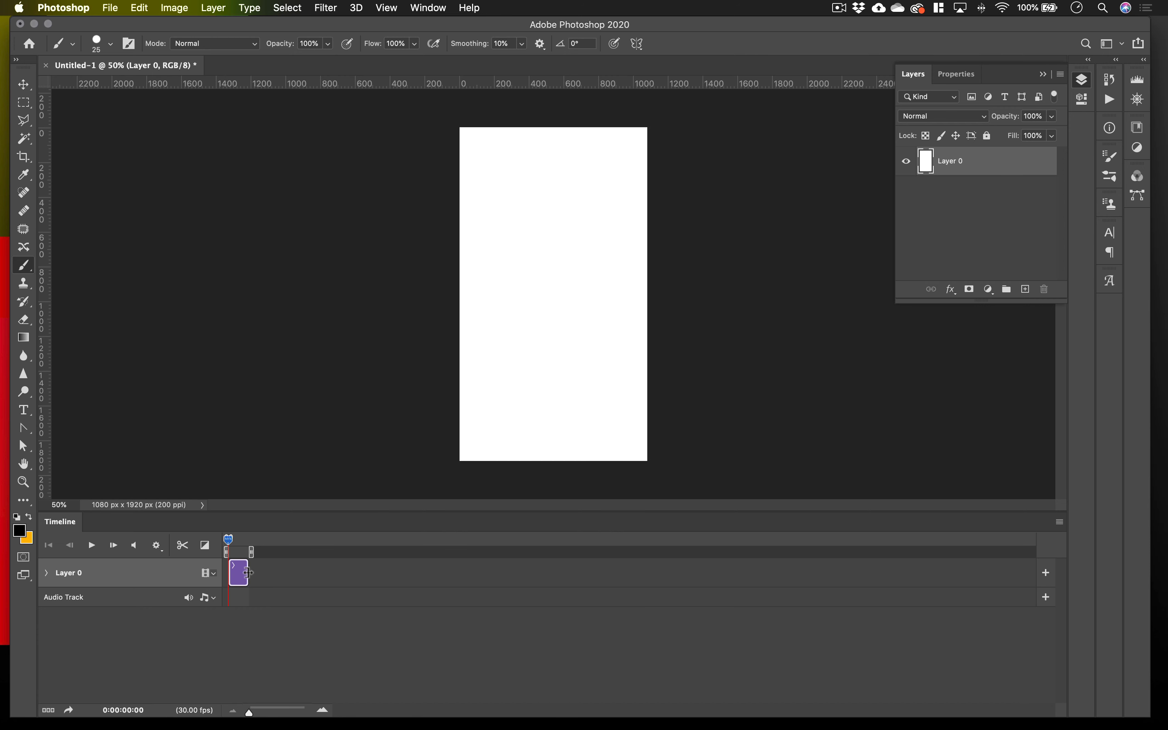
left_click_drag(248, 573, 313, 581)
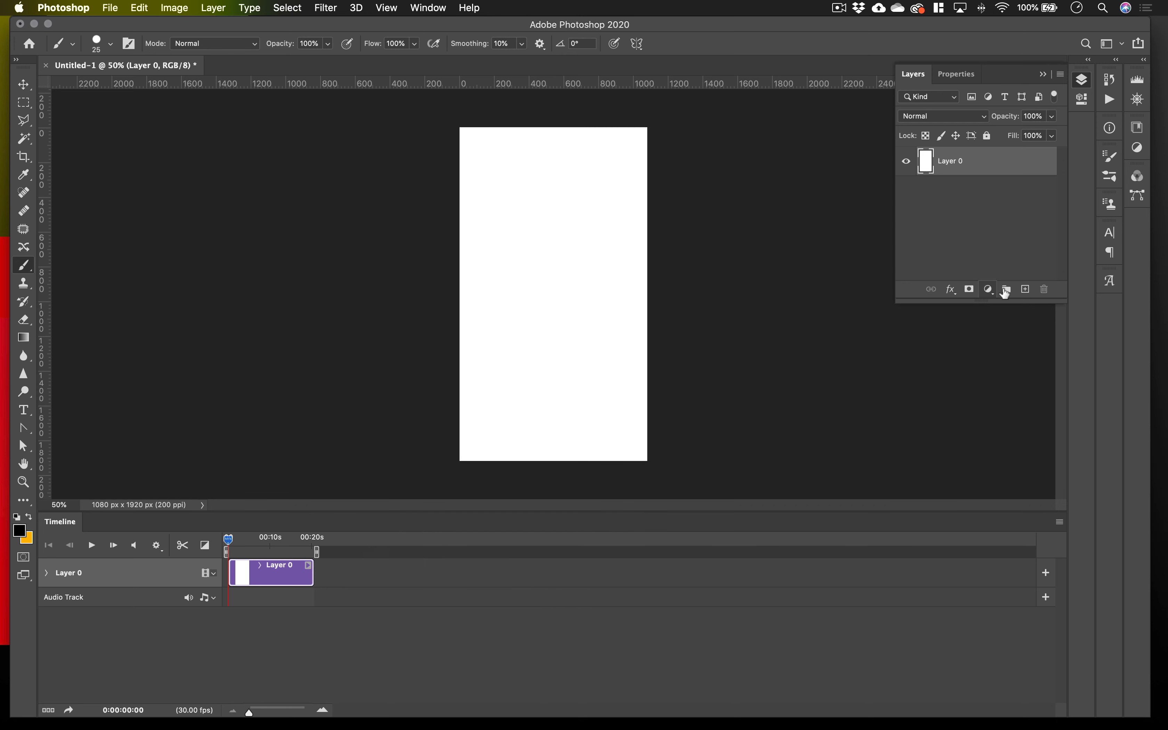
Add a blank layer above the white background and shorten its clip to less than one second.
left_click(1025, 289)
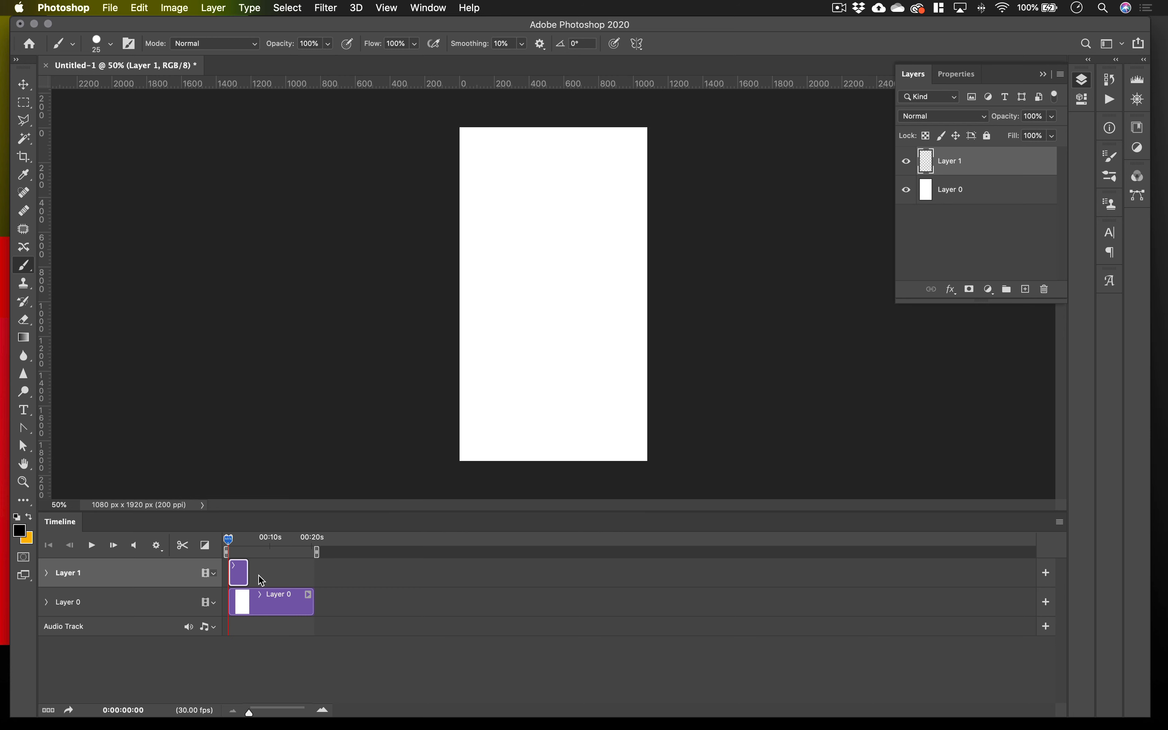
left_click_drag(248, 574, 240, 575)
left_click_drag(249, 711, 265, 714)
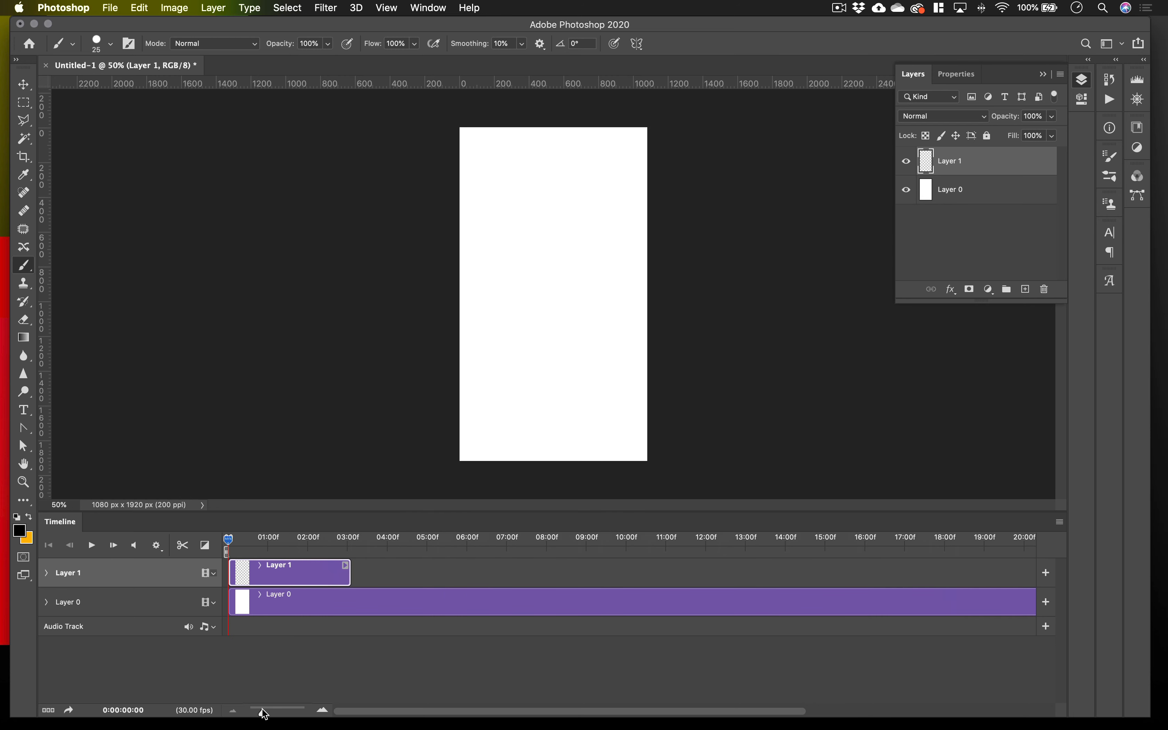
mouse_move(226, 542)
left_mouse_down()
mouse_move(261, 545)
mouse_move(215, 542)
left_mouse_up()
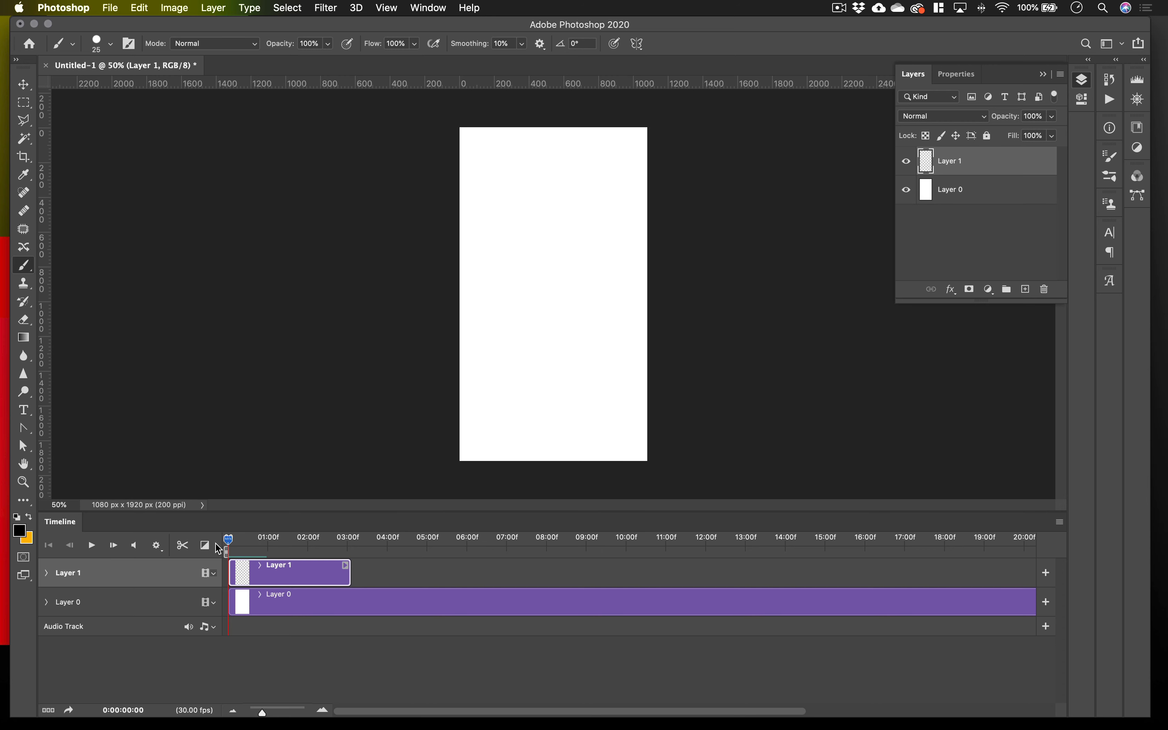
left_click(114, 545)
left_click(115, 549)
left_click(114, 548)
left_click(115, 548)
left_click(114, 549)
left_click(115, 551)
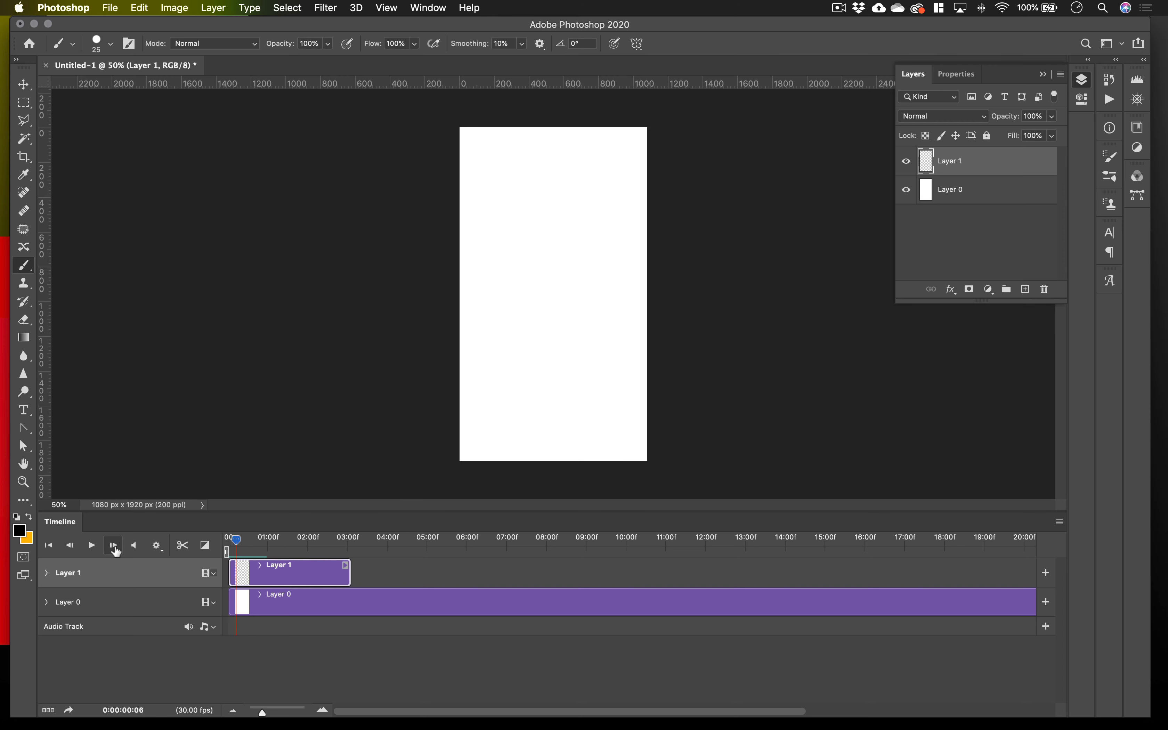
left_click(74, 550)
left_click(72, 548)
left_click_drag(348, 577, 257, 576)
Trim the blank layer's clip further so that it lasts only about five frames.
left_click(114, 547)
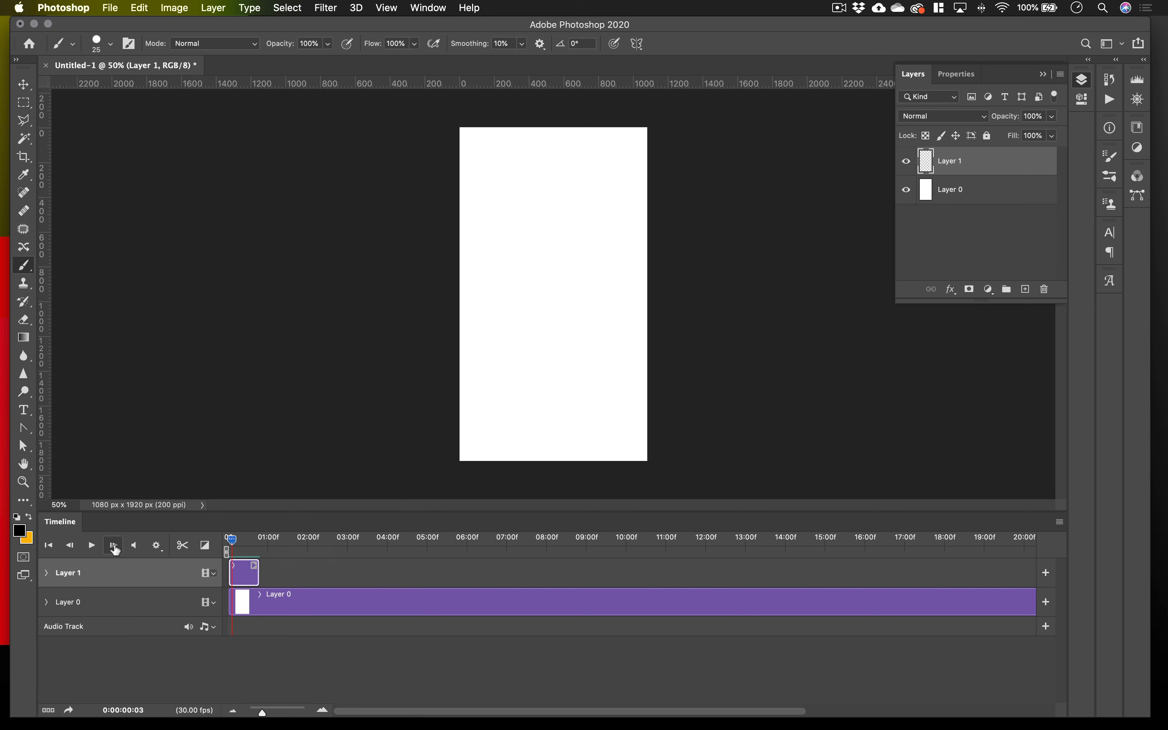
left_click(114, 546)
left_click(114, 546)
left_click(114, 547)
left_click(114, 547)
left_click(114, 547)
left_click_drag(256, 574, 238, 575)
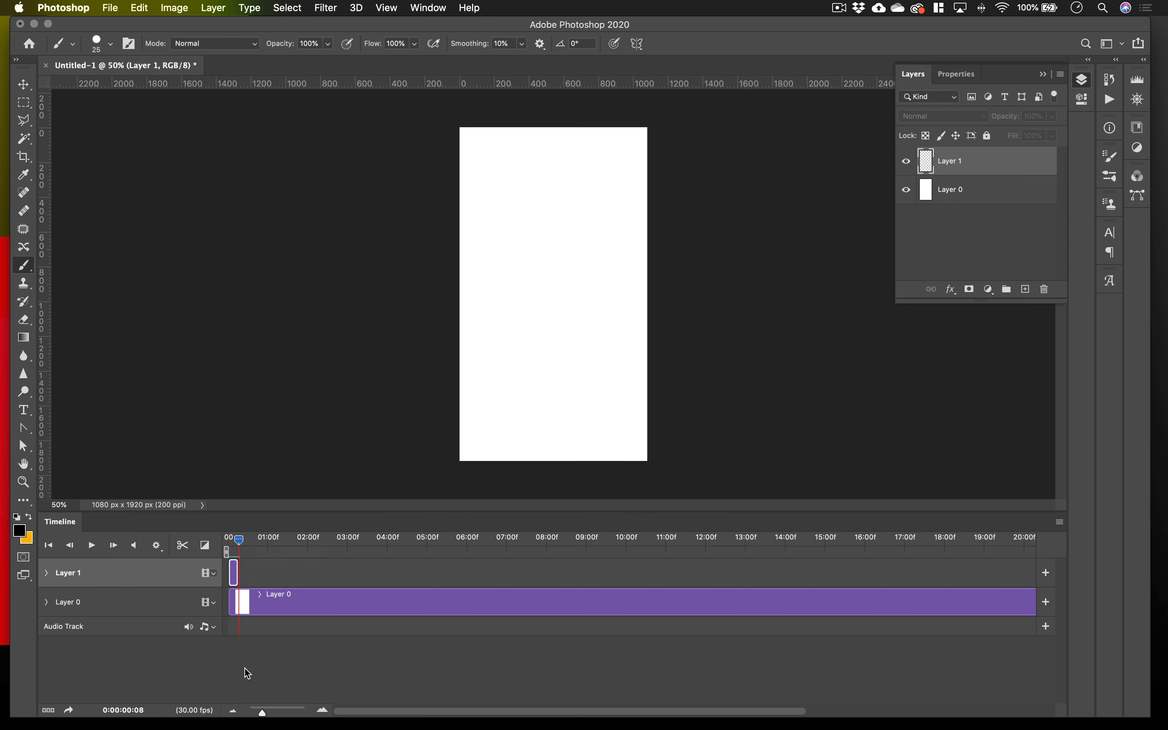
left_click(263, 712)
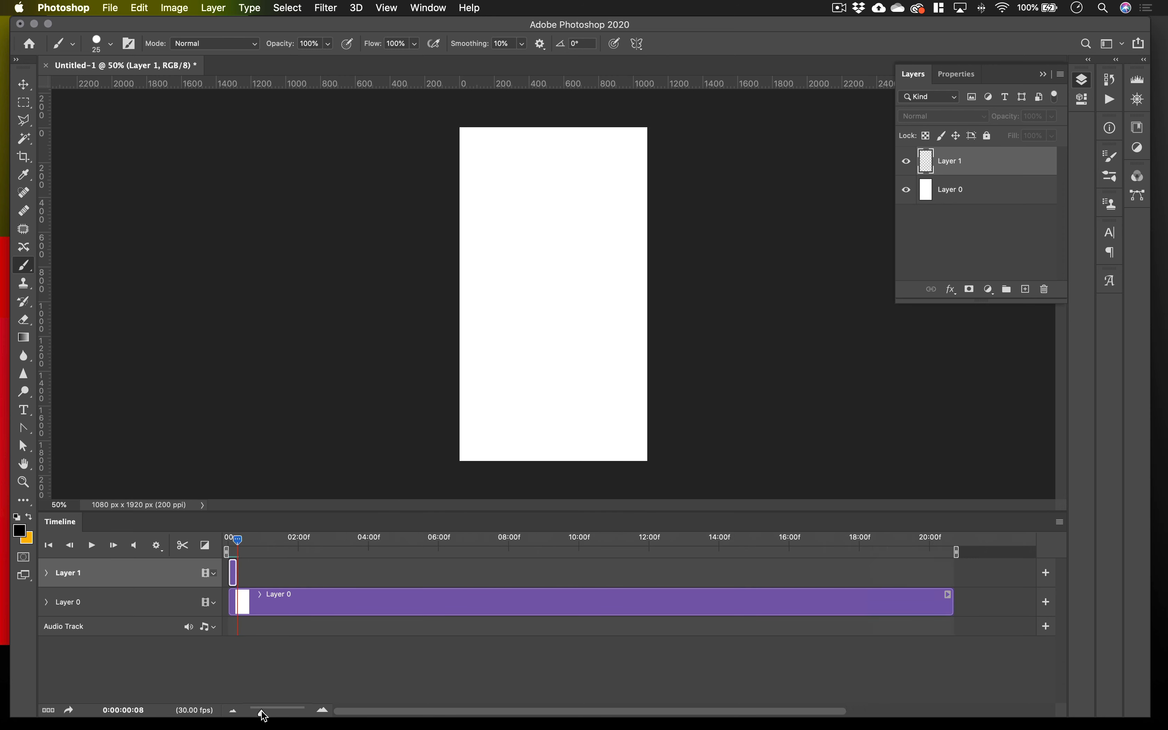
left_click_drag(263, 713, 278, 716)
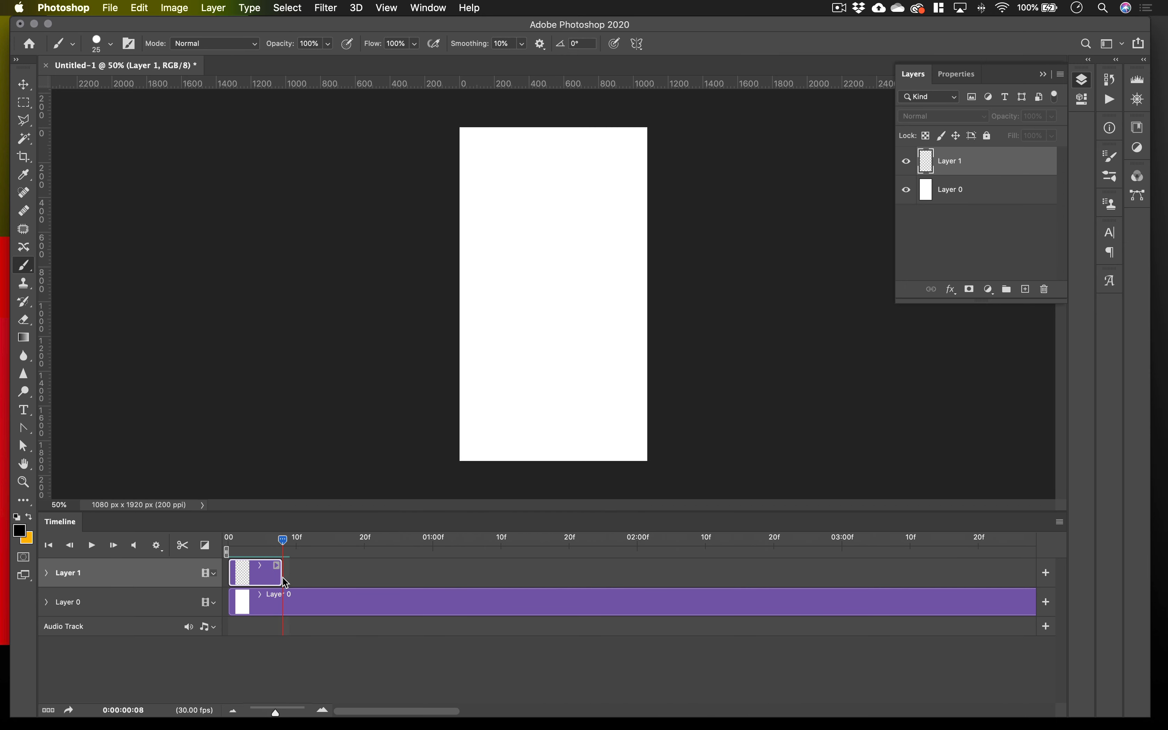
mouse_move(283, 577)
left_mouse_down()
mouse_move(264, 579)
mouse_move(261, 539)
mouse_move(236, 540)
mouse_move(263, 573)
left_mouse_up()
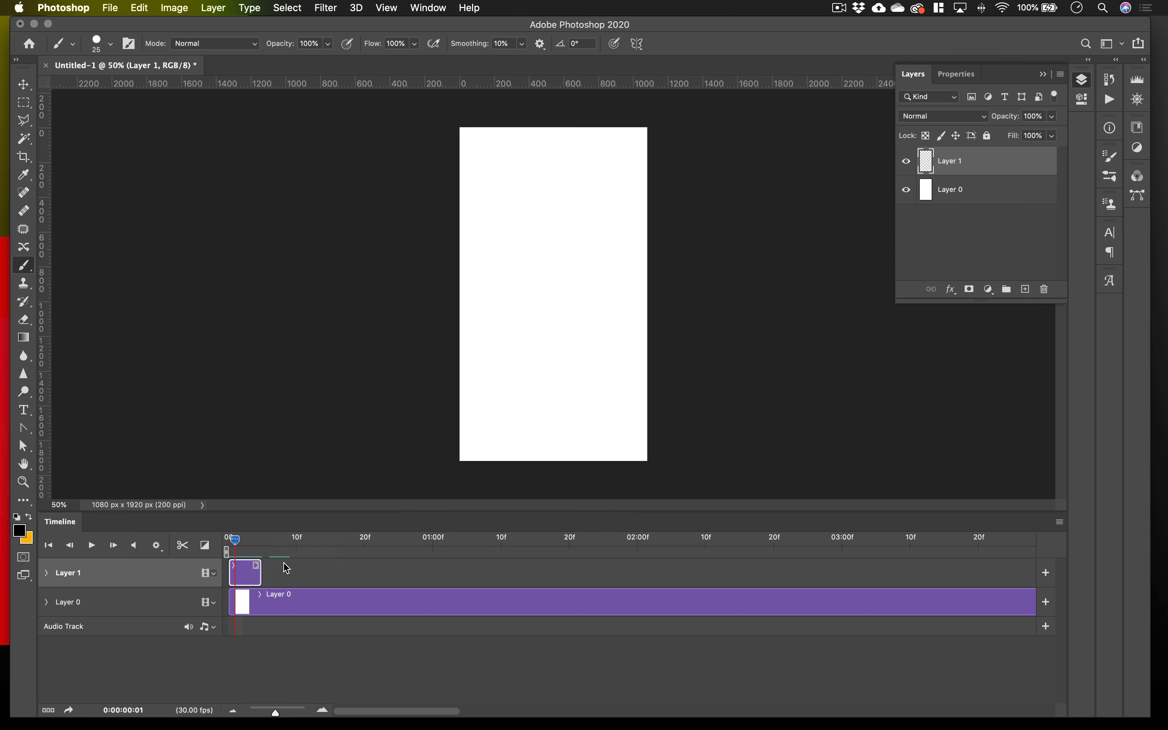
Brush the black outline of an open mouth on Layer 1, with upper teeth and a tongue inside it.
left_click(243, 540)
mouse_move(486, 272)
left_mouse_down()
mouse_move(520, 233)
mouse_move(574, 231)
mouse_move(624, 276)
mouse_move(575, 323)
mouse_move(537, 337)
mouse_move(500, 329)
mouse_move(485, 277)
mouse_move(525, 259)
mouse_move(606, 276)
mouse_move(533, 307)
mouse_move(491, 277)
left_mouse_up()
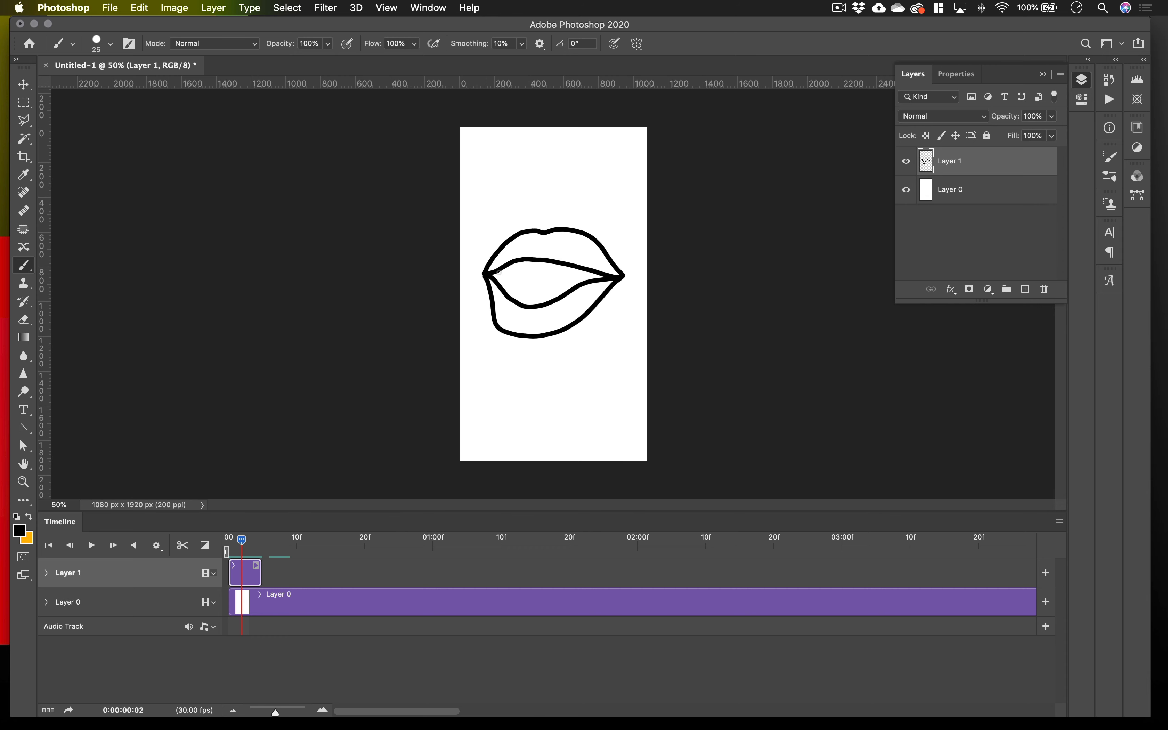
left_click_drag(502, 276, 527, 272)
mouse_move(510, 299)
left_mouse_down()
mouse_move(555, 298)
mouse_move(539, 287)
left_mouse_up()
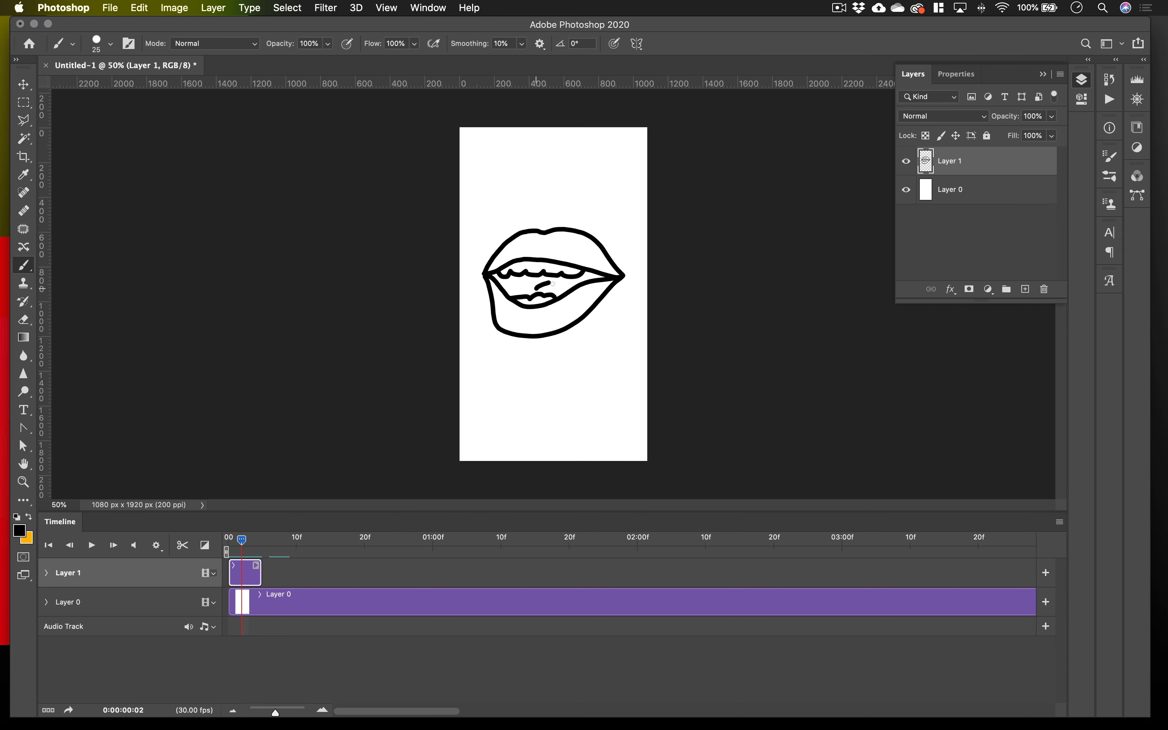
Paint the mouth's interior black around the teeth and tongue, out to both corners of the lips.
left_click_drag(549, 283, 558, 280)
left_click_drag(602, 276, 586, 276)
left_click_drag(515, 277, 526, 280)
key("super+plus")
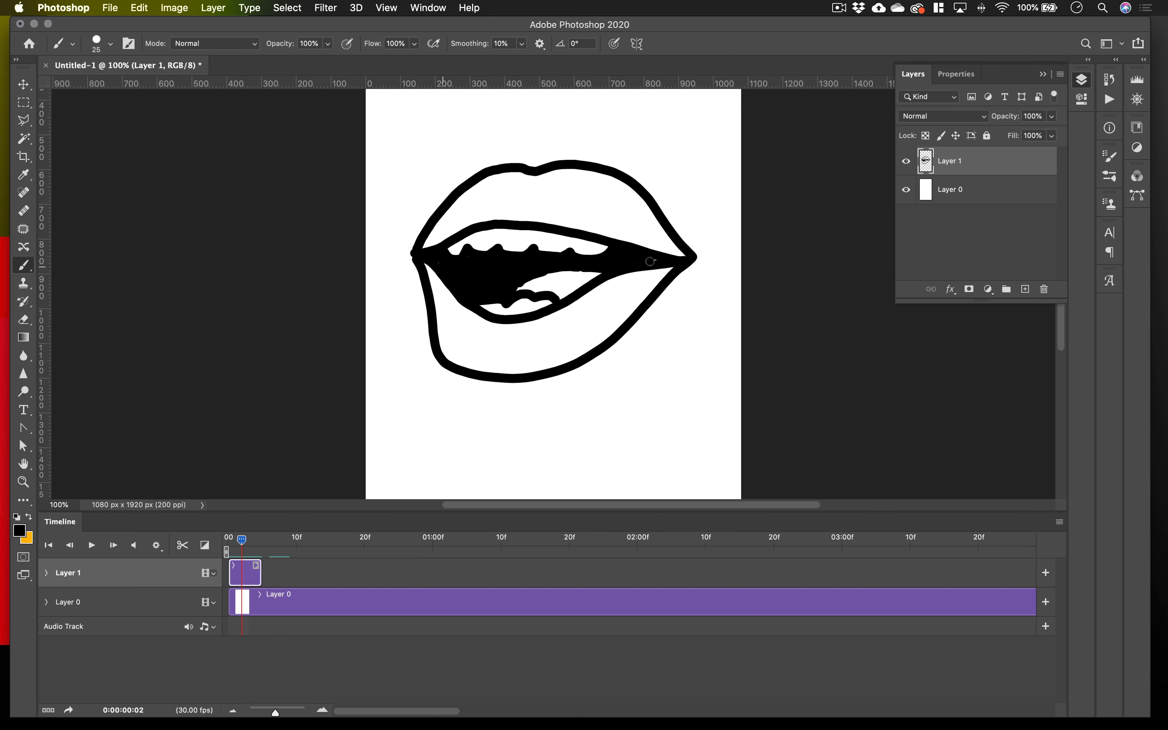
left_click_drag(648, 262, 657, 262)
At frame 4, paint a short curved black highlight mark on the lower lip of the open mouth.
left_click_drag(243, 540, 256, 548)
key("super+Tab")
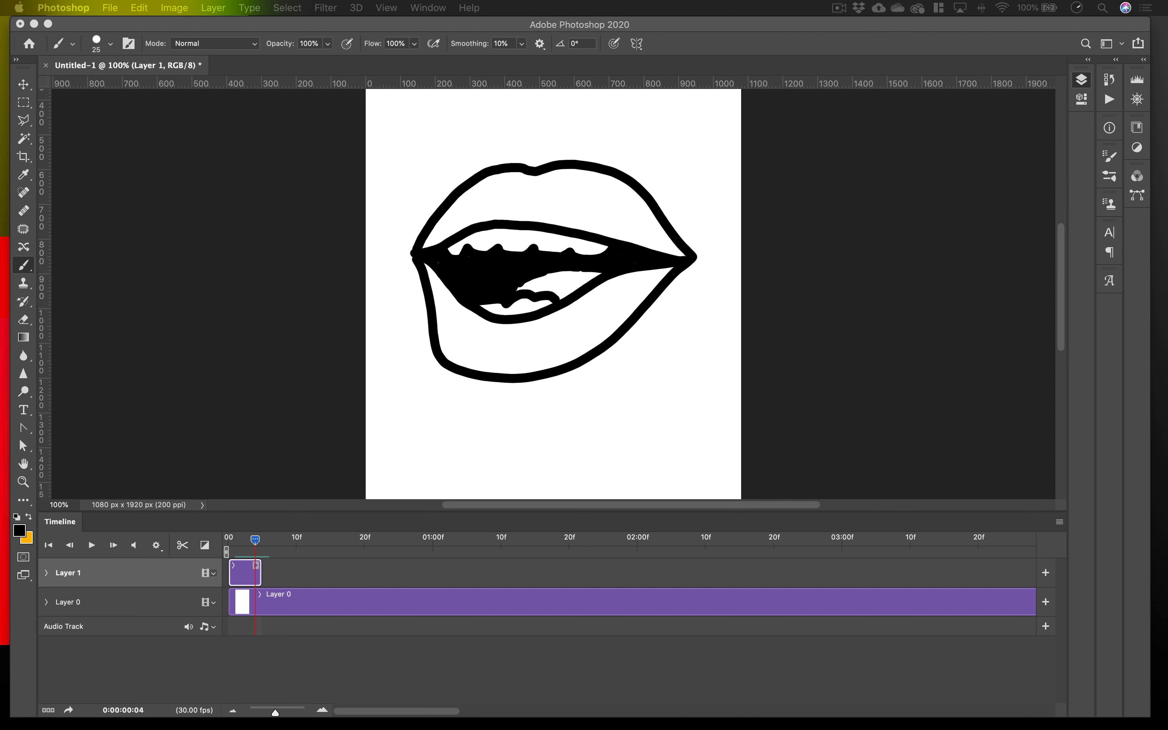
key("super+Tab")
left_click_drag(500, 336, 489, 350)
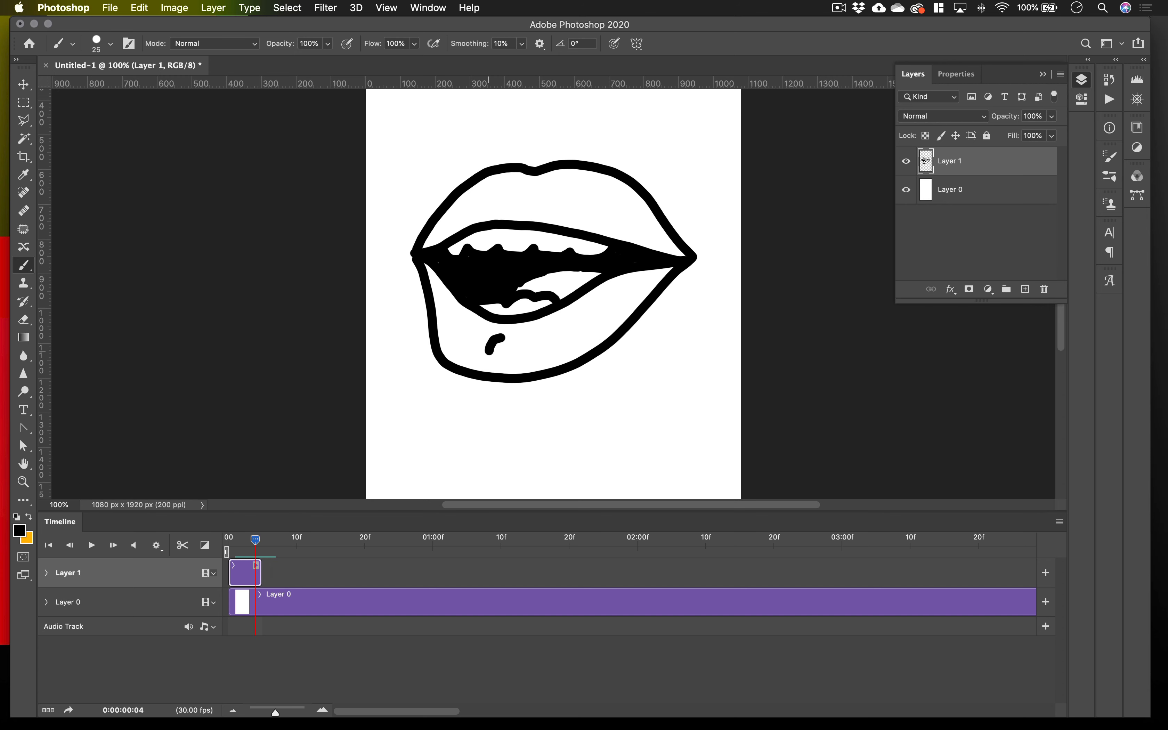
Add a blank layer with a clip of about four frames, placed directly after the Layer 1 clip on the same track.
left_click(1024, 288)
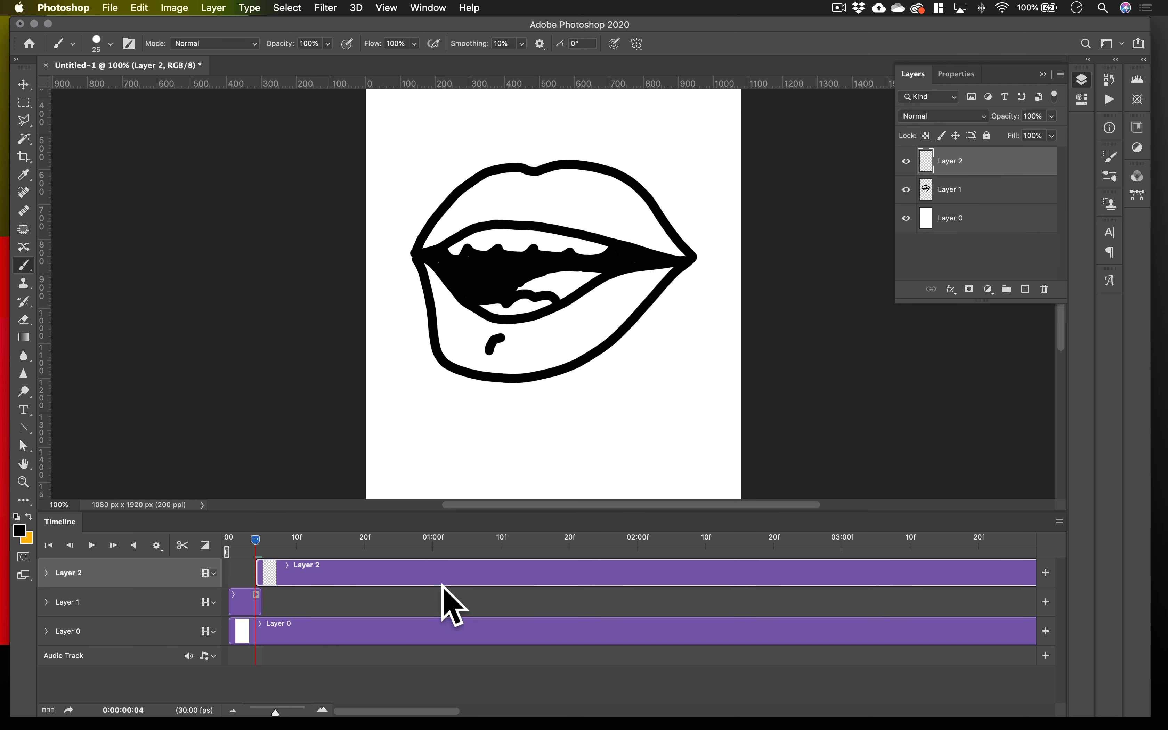
scroll(527, 578, "right", 5)
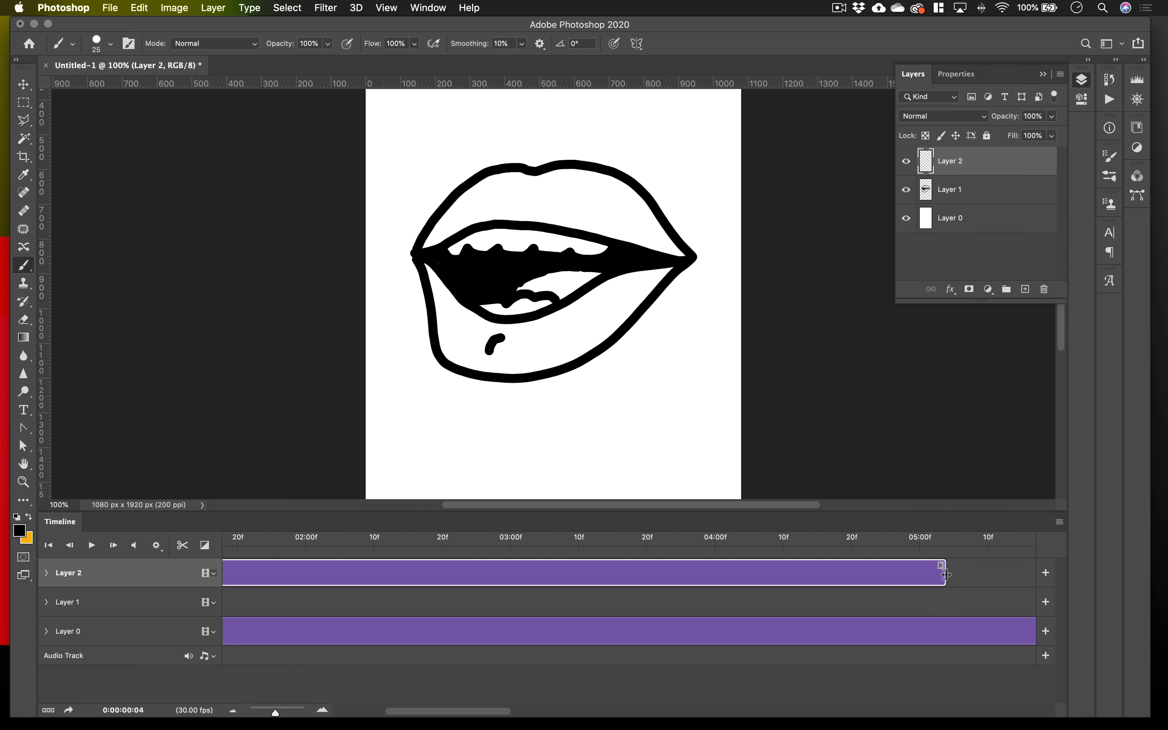
left_click_drag(944, 575, 278, 578)
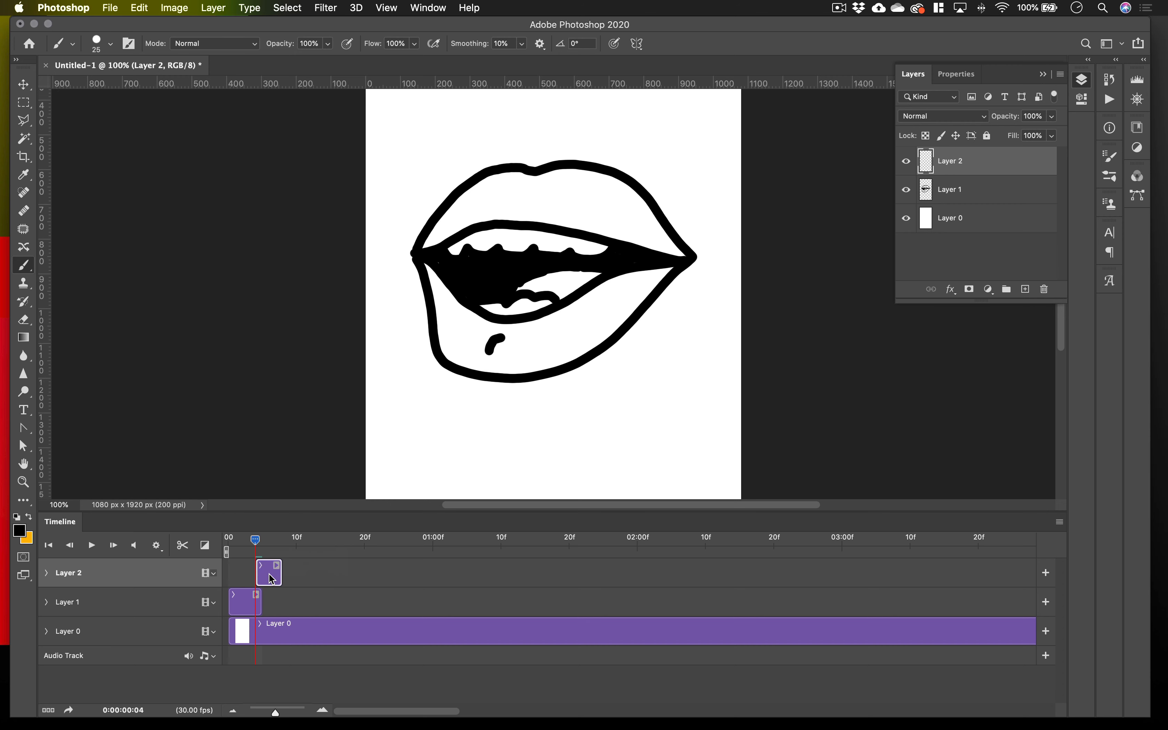
left_click_drag(273, 576, 281, 611)
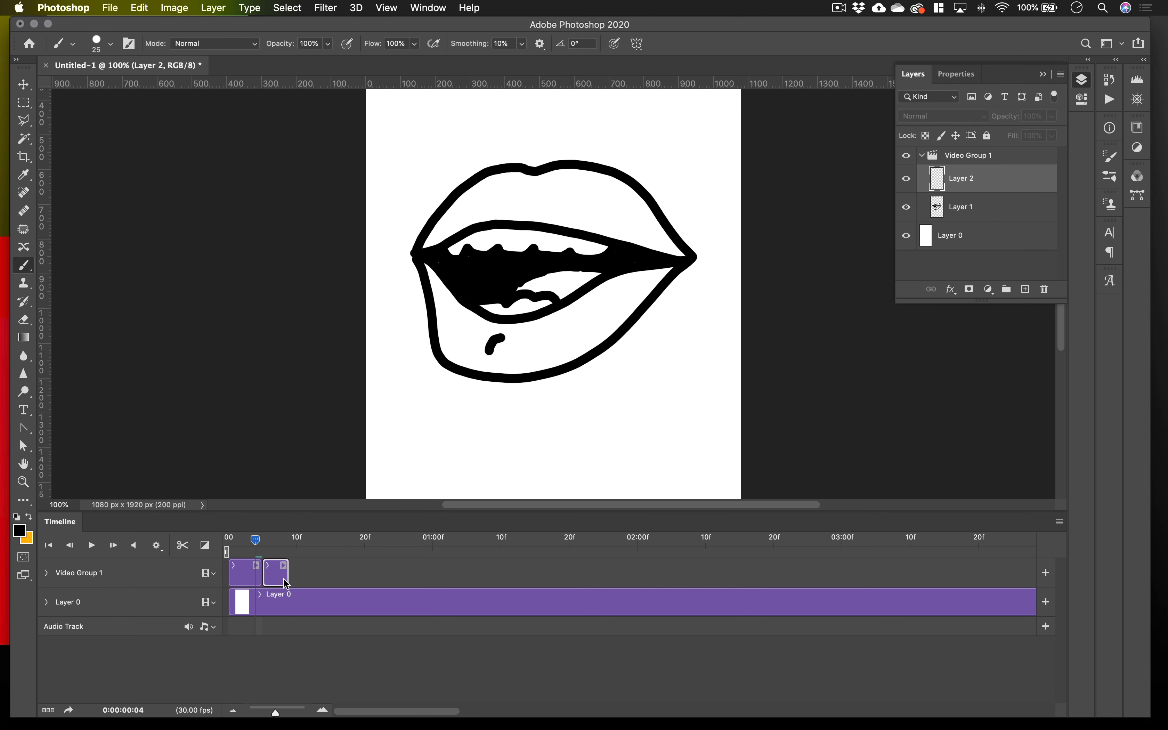
At frame 5, turn on onion skins with one frame before, one after, 50% maximum and 25% minimum opacity.
left_click_drag(253, 539, 263, 541)
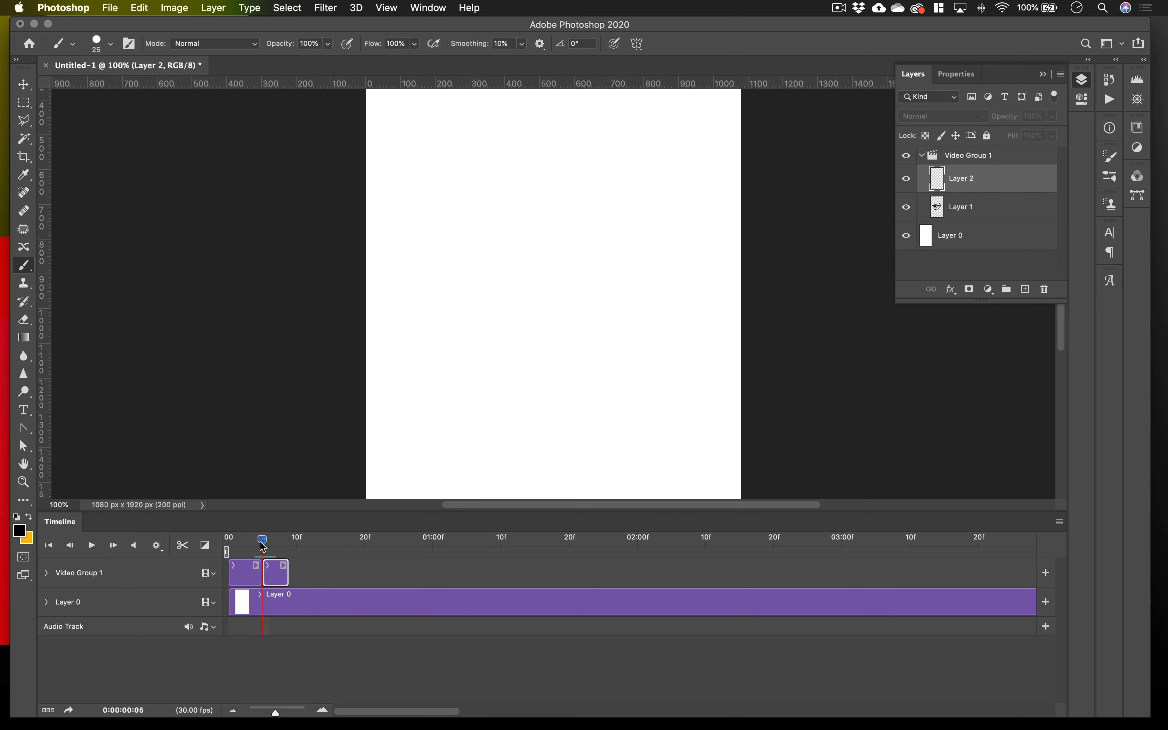
left_click(1060, 523)
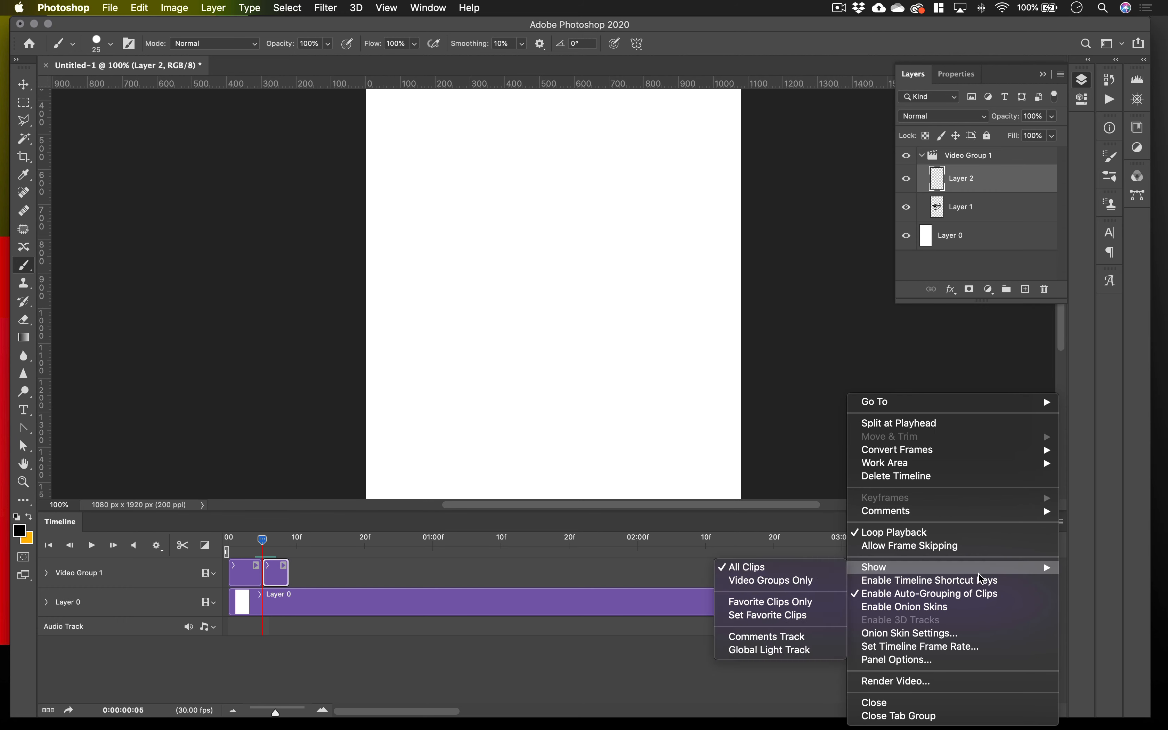
left_click(942, 633)
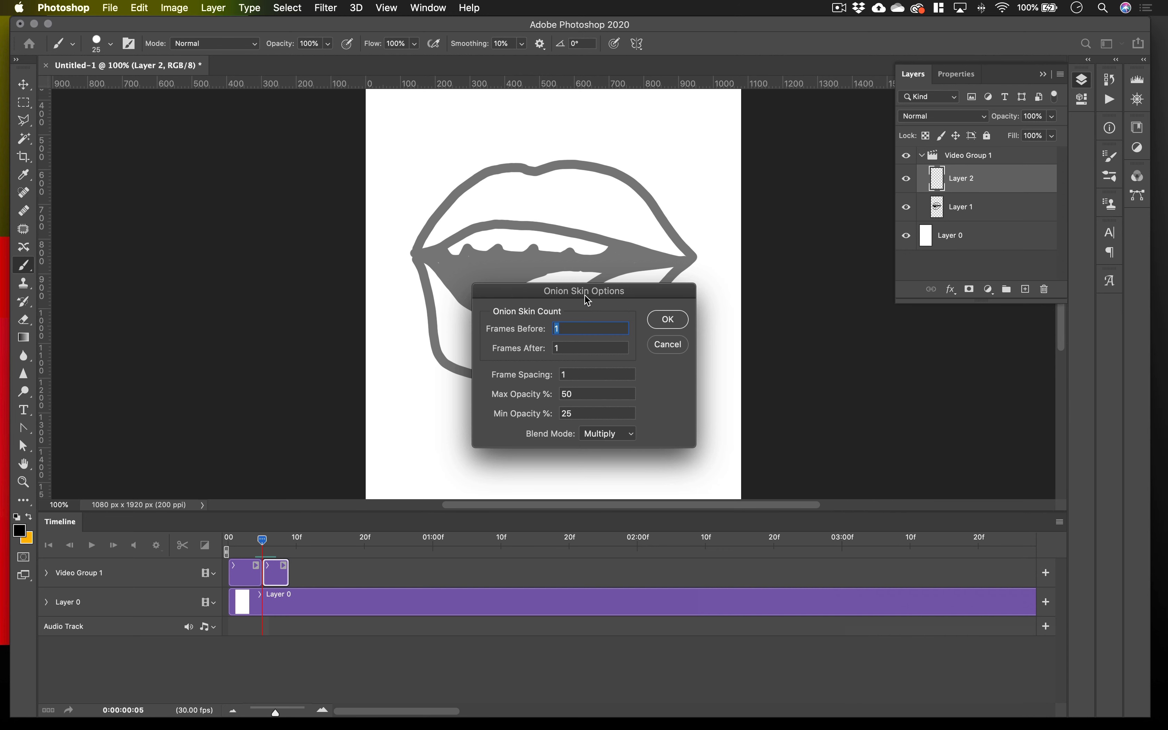
left_click_drag(586, 296, 887, 360)
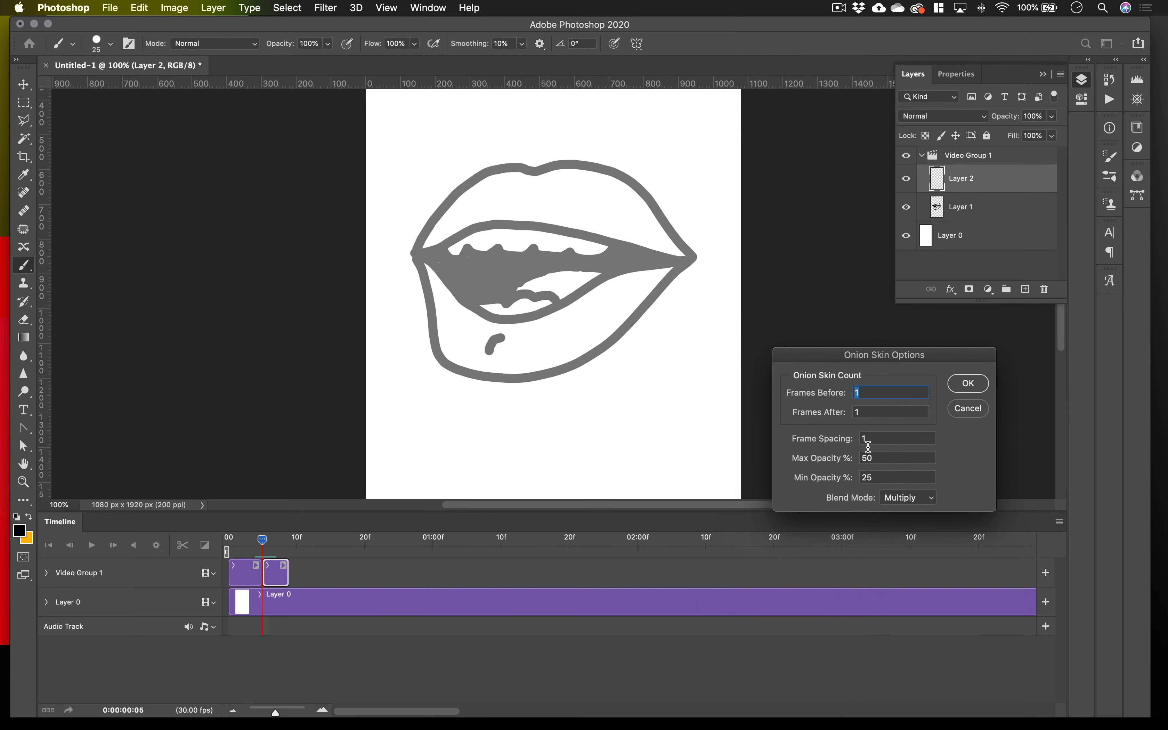
left_click(967, 384)
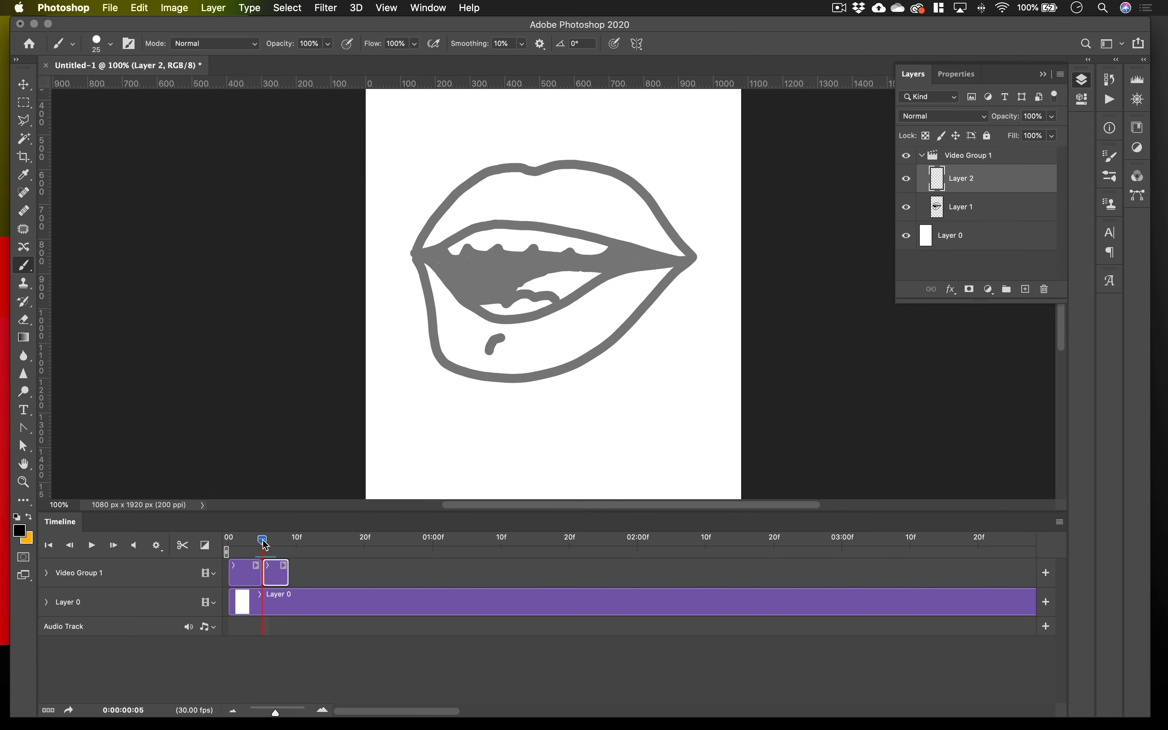
mouse_move(263, 540)
left_mouse_down()
mouse_move(273, 543)
mouse_move(264, 550)
left_mouse_up()
key("F7")
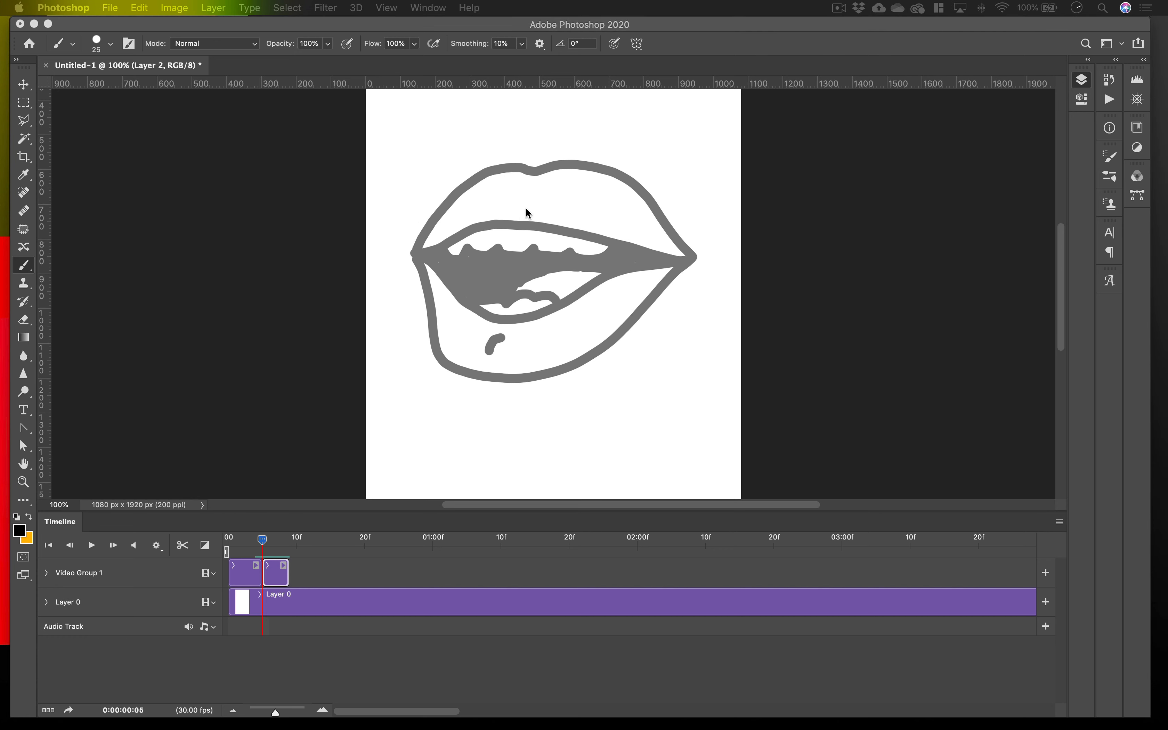
key("F7")
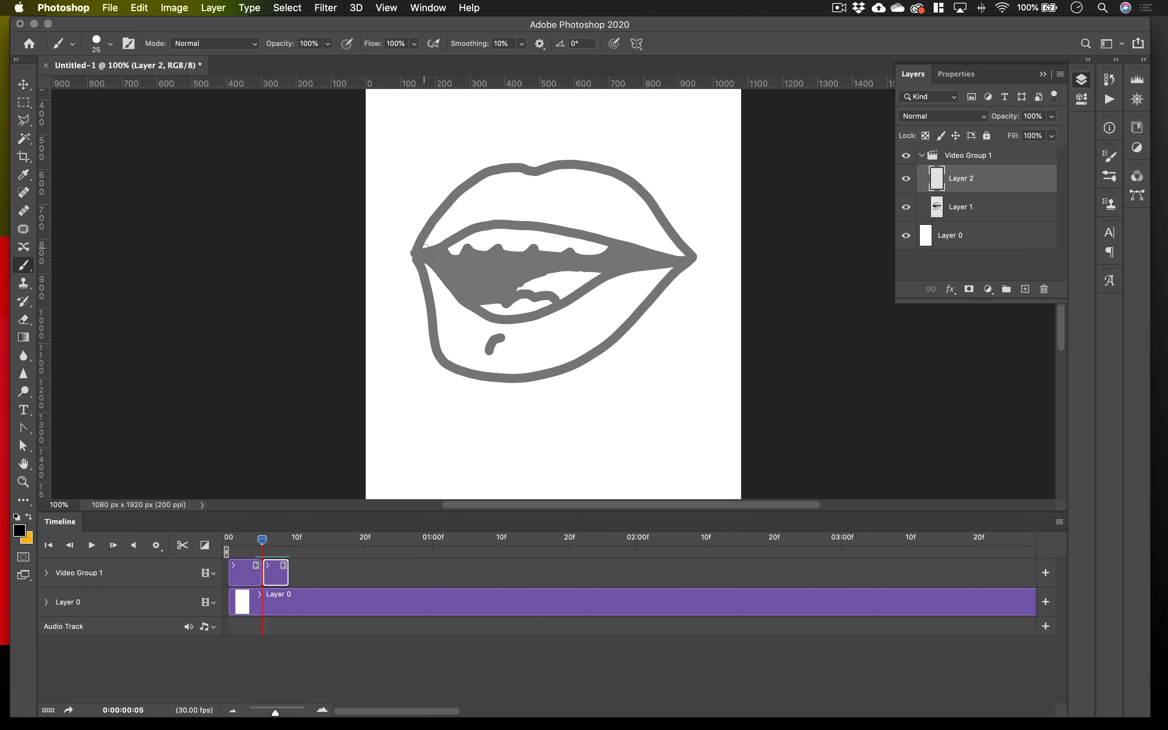
Draw a nearly closed mouth on Layer 2 over the onion skin, with a black interior, small teeth and a lower-lip mark.
mouse_move(433, 246)
left_mouse_down()
mouse_move(507, 203)
mouse_move(570, 210)
mouse_move(686, 252)
mouse_move(585, 327)
mouse_move(493, 333)
mouse_move(461, 310)
mouse_move(422, 246)
mouse_move(689, 262)
mouse_move(488, 292)
mouse_move(595, 290)
mouse_move(562, 55)
left_mouse_up()
key("super+z")
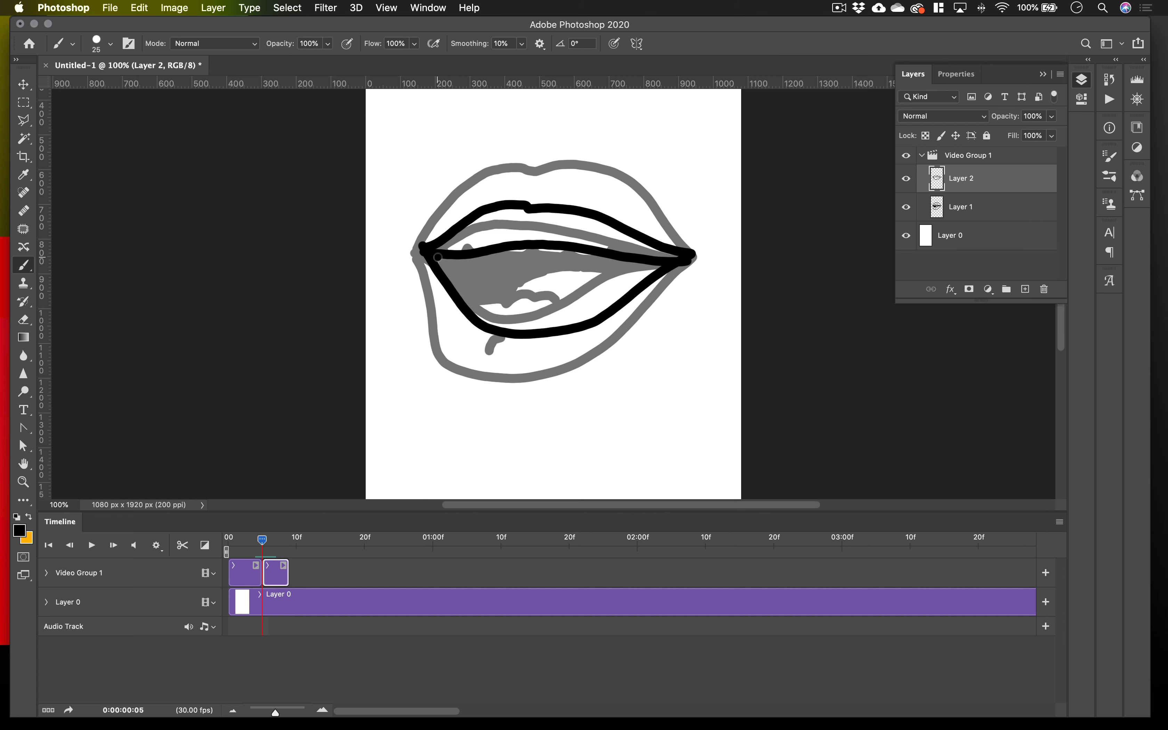
mouse_move(437, 257)
left_mouse_down()
mouse_move(488, 273)
mouse_move(646, 272)
left_mouse_up()
mouse_move(489, 253)
left_mouse_down()
mouse_move(642, 266)
mouse_move(457, 262)
left_mouse_up()
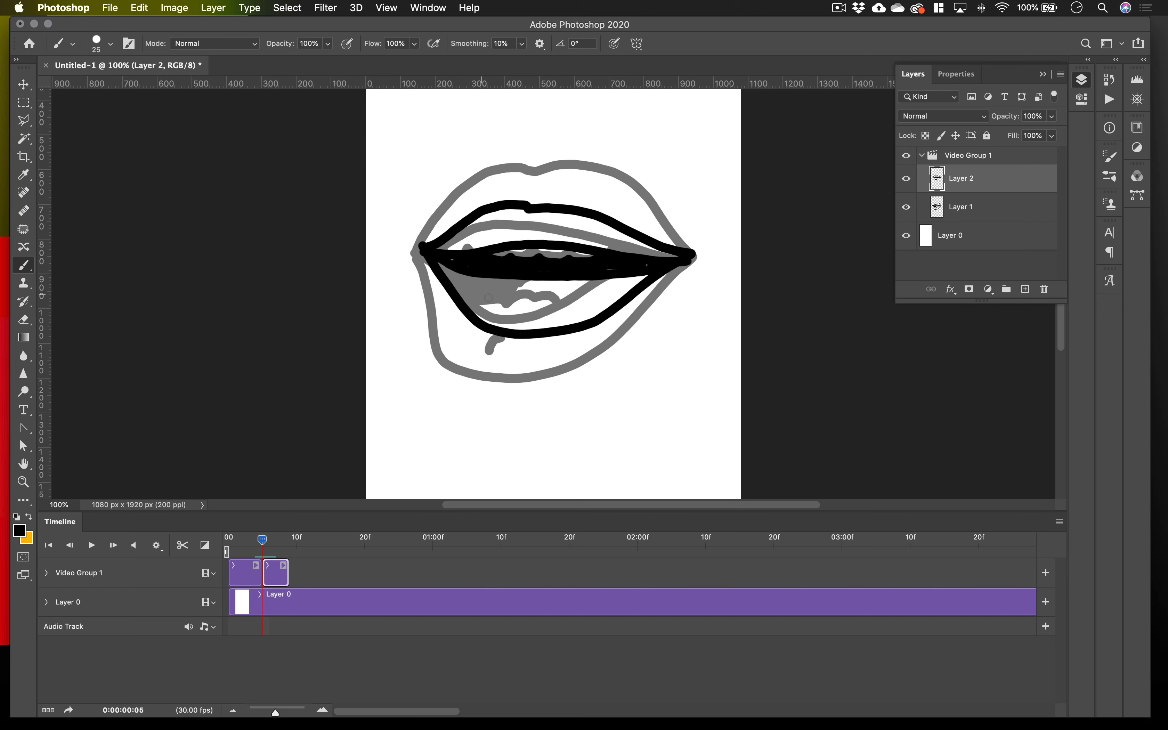
left_click_drag(515, 305, 505, 321)
Play back the two-drawing mouth animation and scrub back to frame 7 to check the second drawing.
left_click_drag(260, 542, 255, 542)
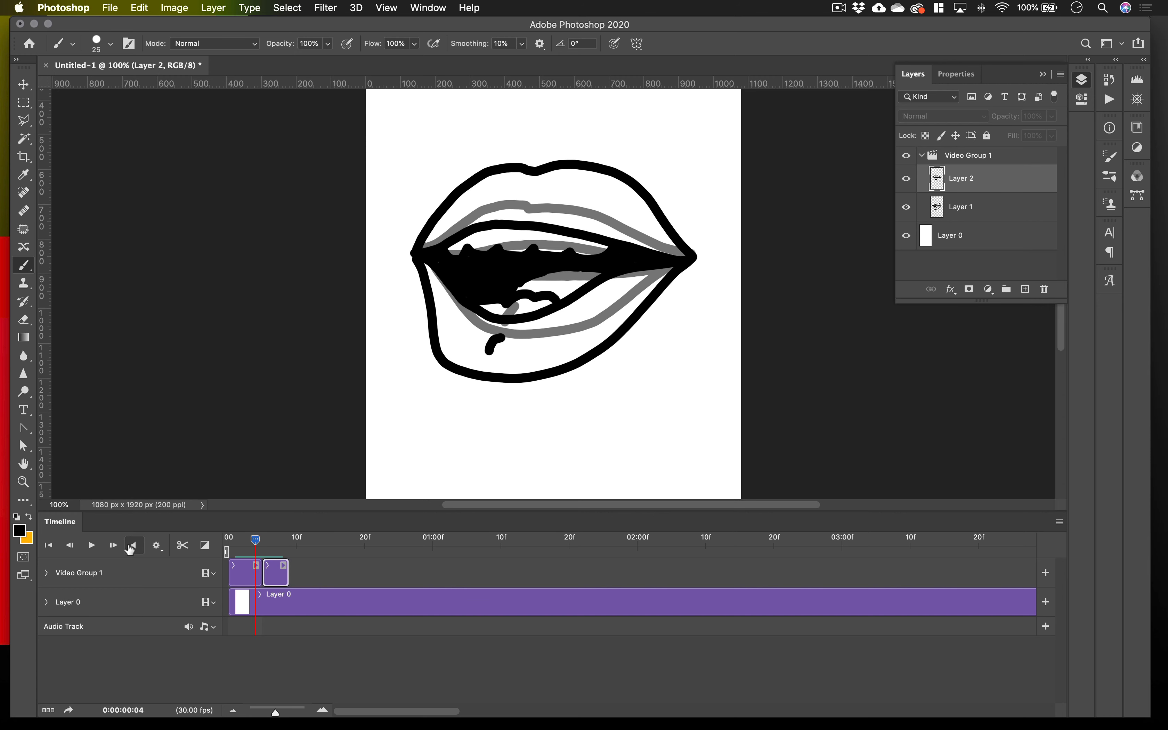
left_click(92, 546)
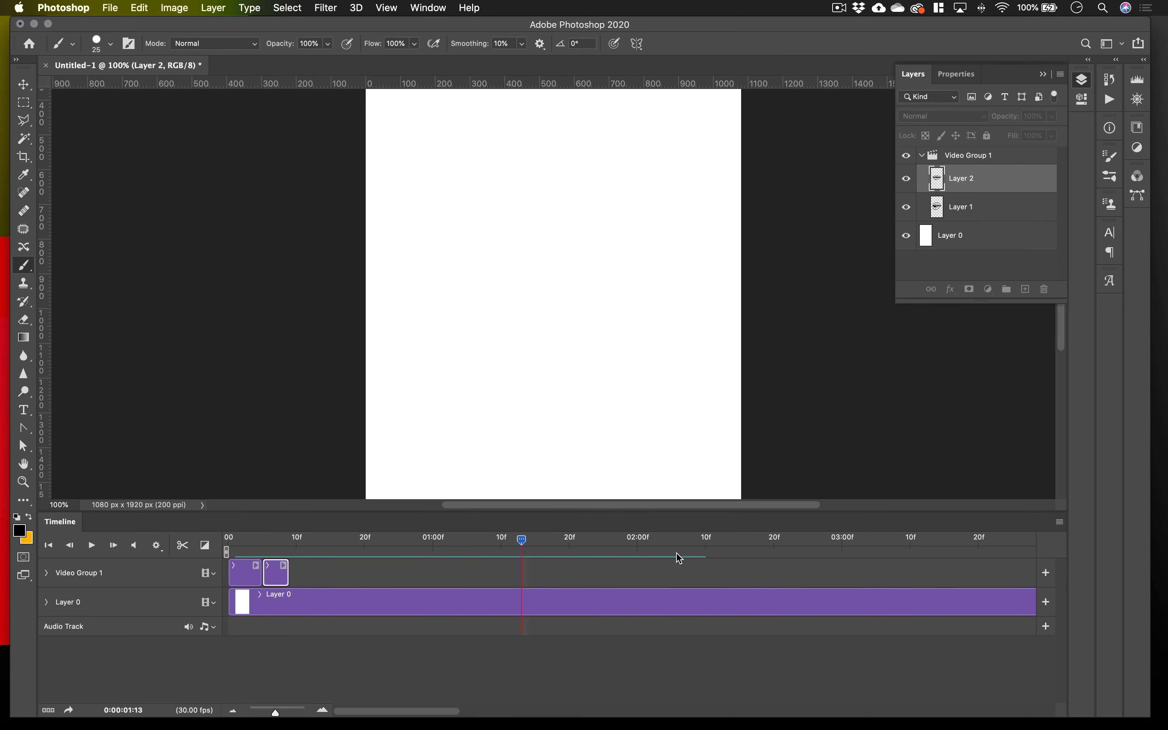
mouse_move(492, 541)
left_mouse_down()
mouse_move(228, 542)
mouse_move(277, 558)
mouse_move(249, 563)
mouse_move(275, 562)
left_mouse_up()
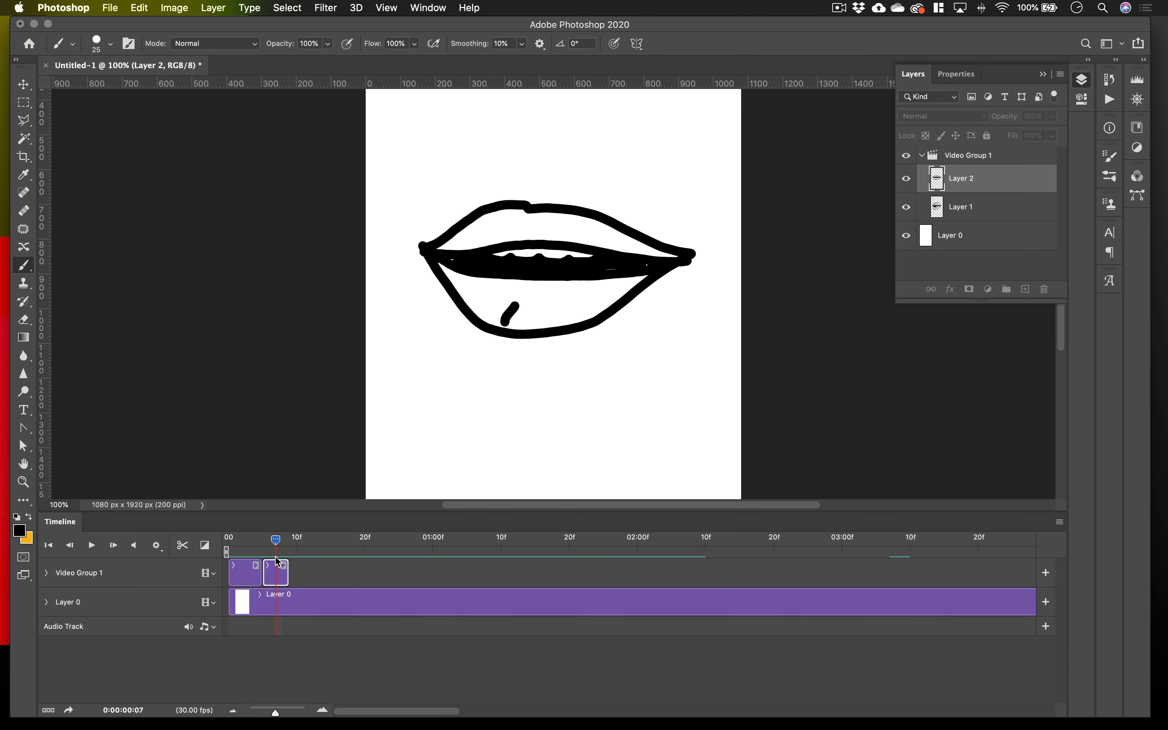
Move the two mouth clips along the track to start at about frame 7, and add a blank layer above Layer 2.
left_click_drag(255, 573, 304, 574)
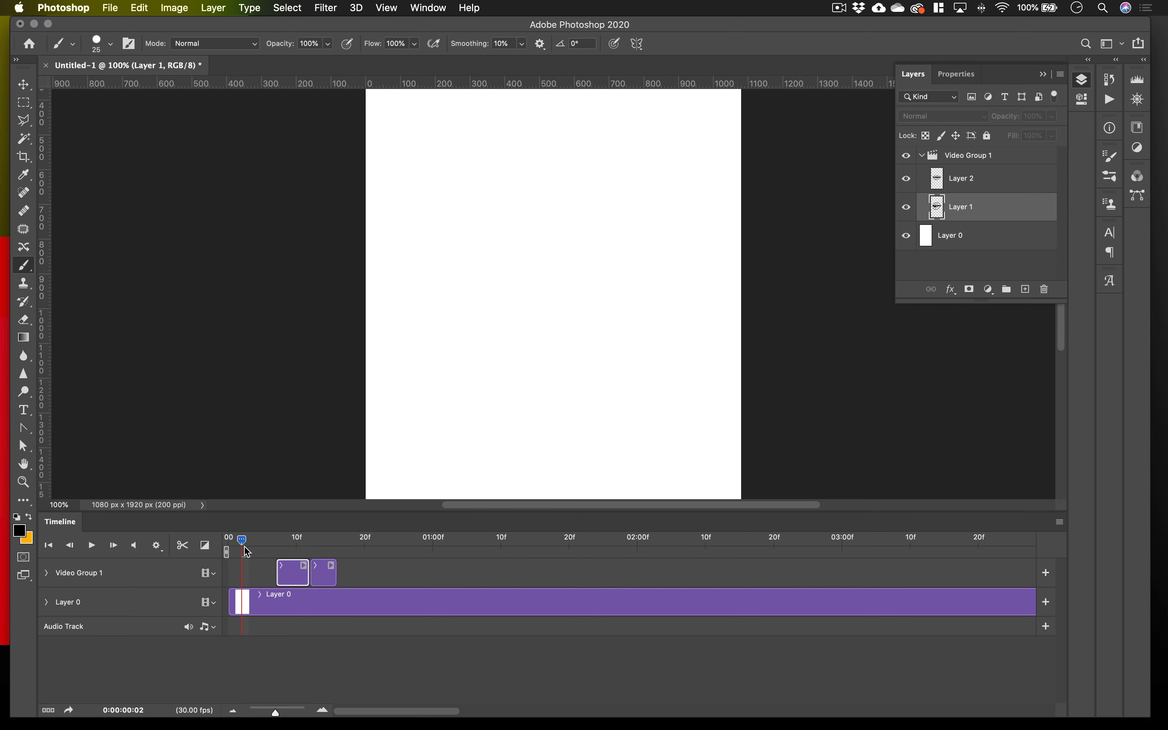
left_click(1026, 289)
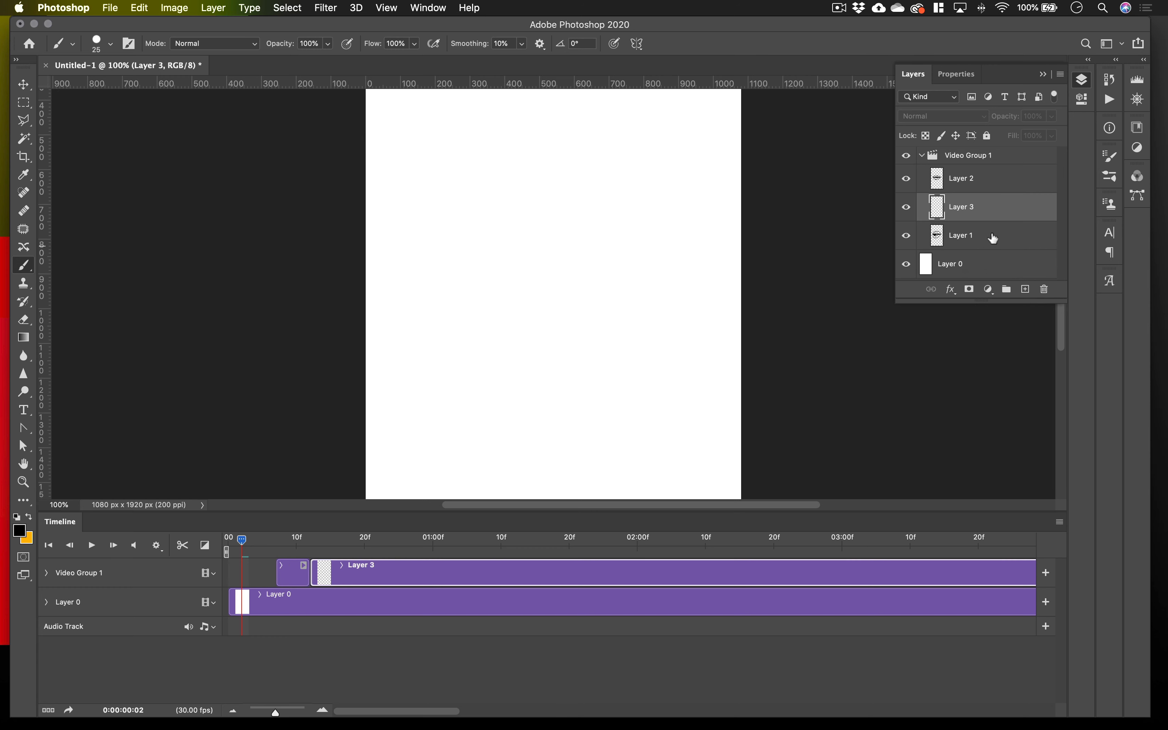
left_click_drag(975, 209, 972, 167)
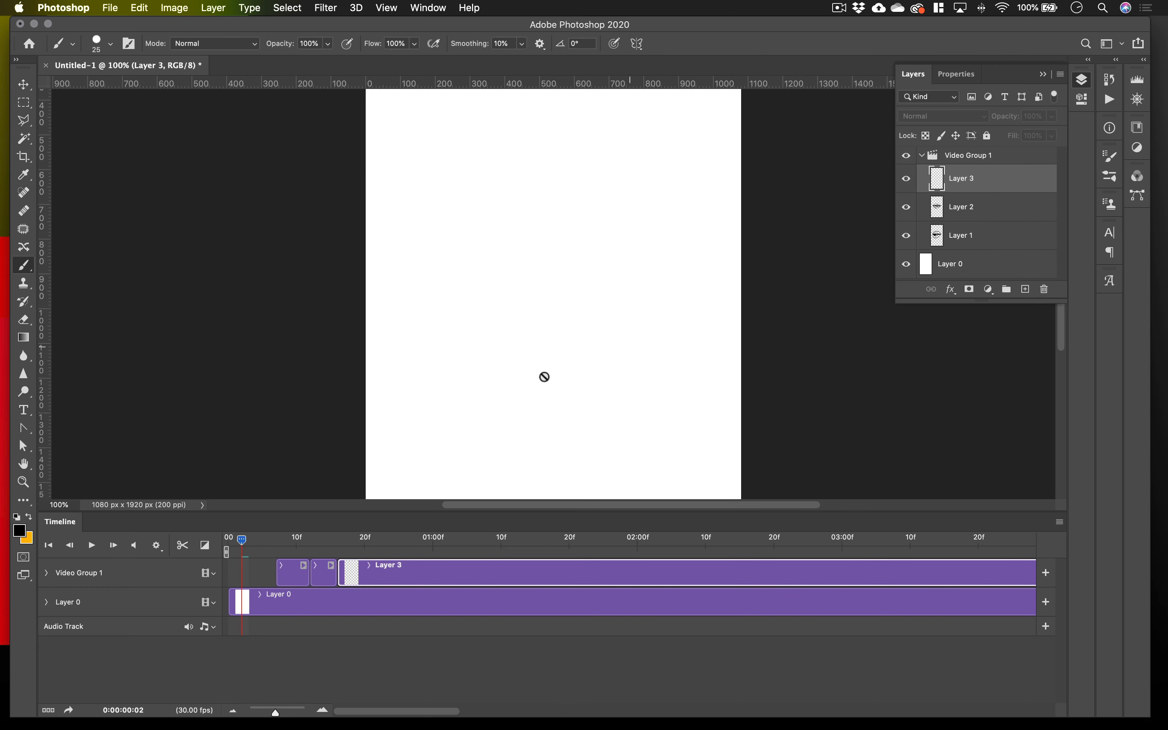
Trim the Layer 3 clip to about five frames and place it directly before the Layer 1 clip, with the playhead at frame 11.
scroll(772, 553, "right", 10)
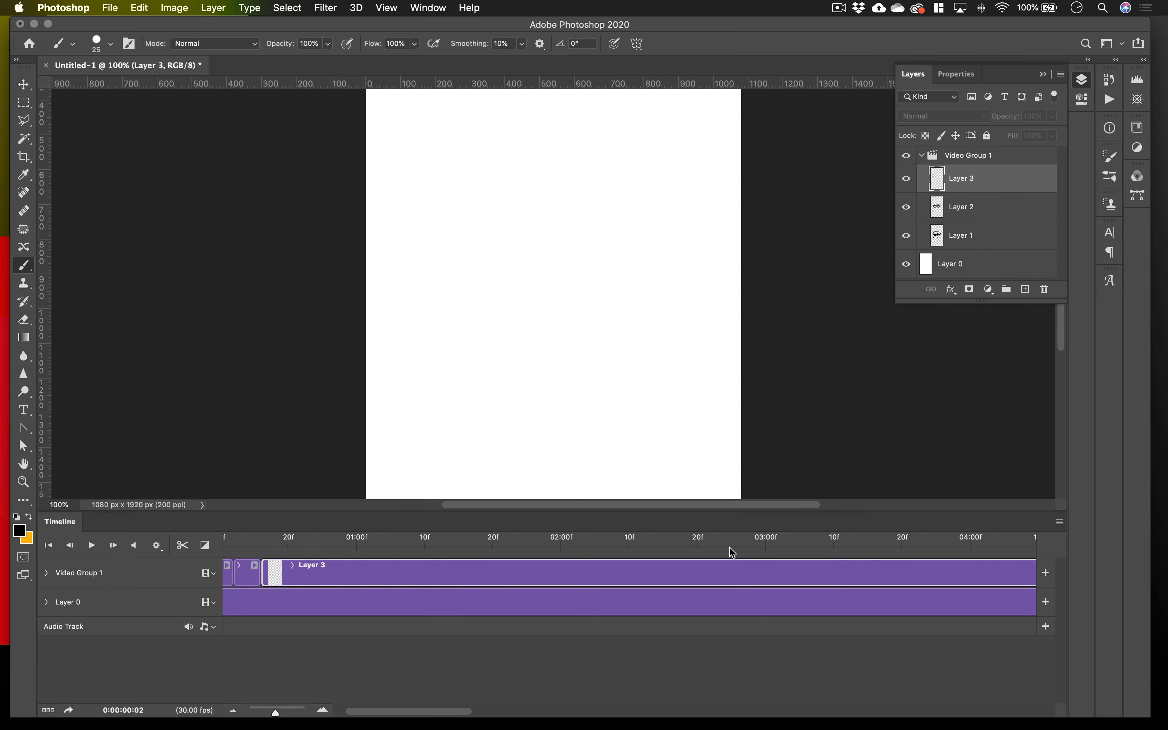
left_click_drag(734, 581, 228, 574)
scroll(379, 585, "left", 10)
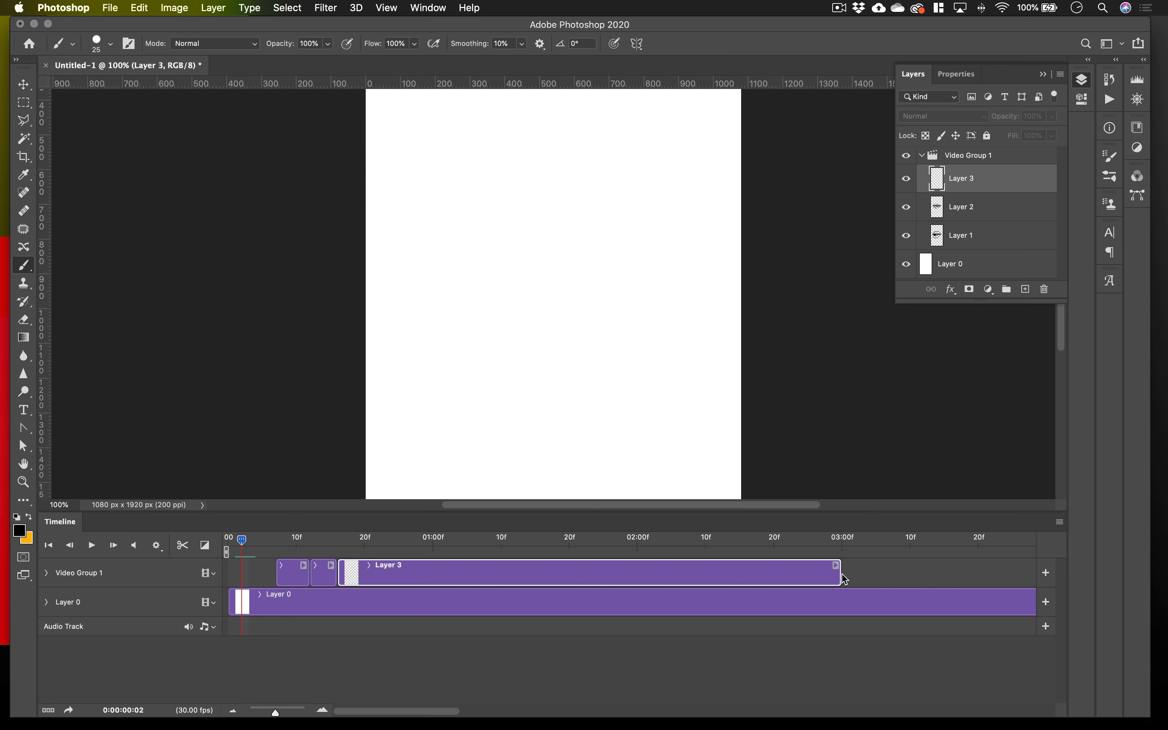
mouse_move(839, 575)
left_mouse_down()
mouse_move(575, 582)
mouse_move(431, 600)
mouse_move(372, 597)
mouse_move(294, 568)
mouse_move(251, 572)
mouse_move(292, 548)
mouse_move(312, 552)
left_mouse_up()
key("Left")
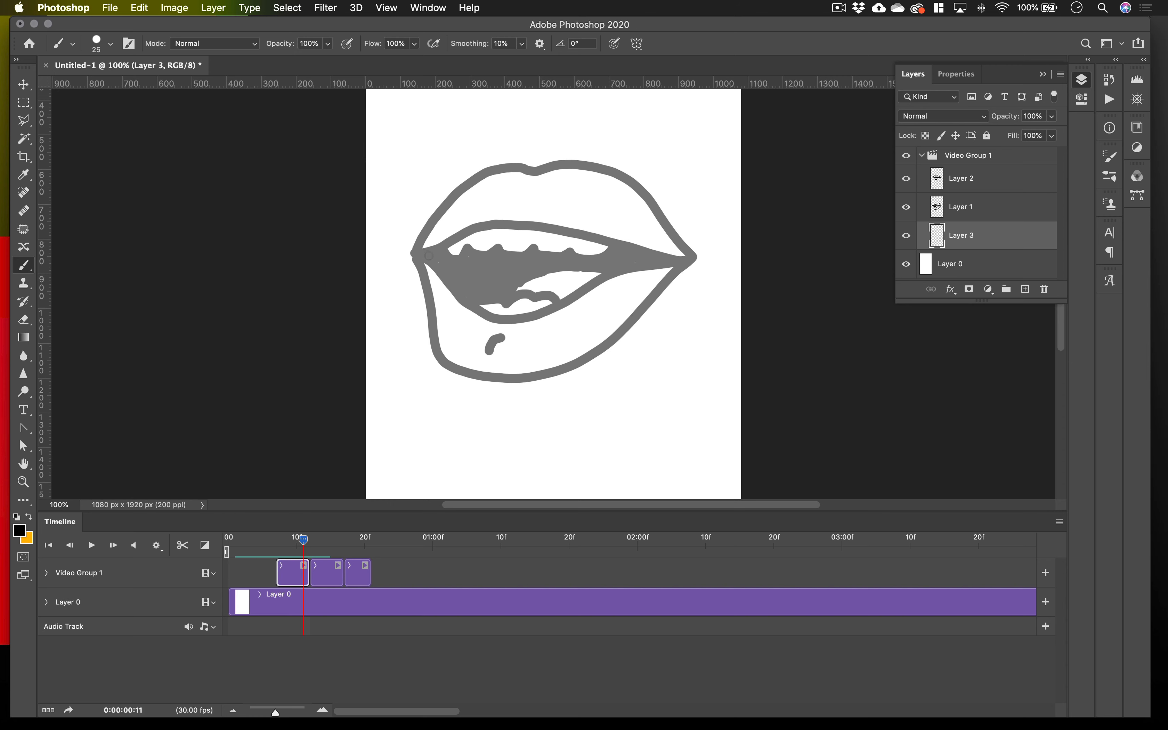
Draw a wide-open mouth outline on Layer 3 over the onion skin, with a thick lower lip, jagged upper teeth and a gum line.
mouse_move(437, 242)
left_mouse_down()
mouse_move(500, 175)
mouse_move(562, 172)
mouse_move(602, 189)
mouse_move(673, 260)
mouse_move(598, 361)
mouse_move(523, 381)
mouse_move(466, 348)
mouse_move(435, 255)
mouse_move(475, 171)
mouse_move(515, 157)
mouse_move(592, 159)
mouse_move(629, 187)
mouse_move(682, 263)
left_mouse_up()
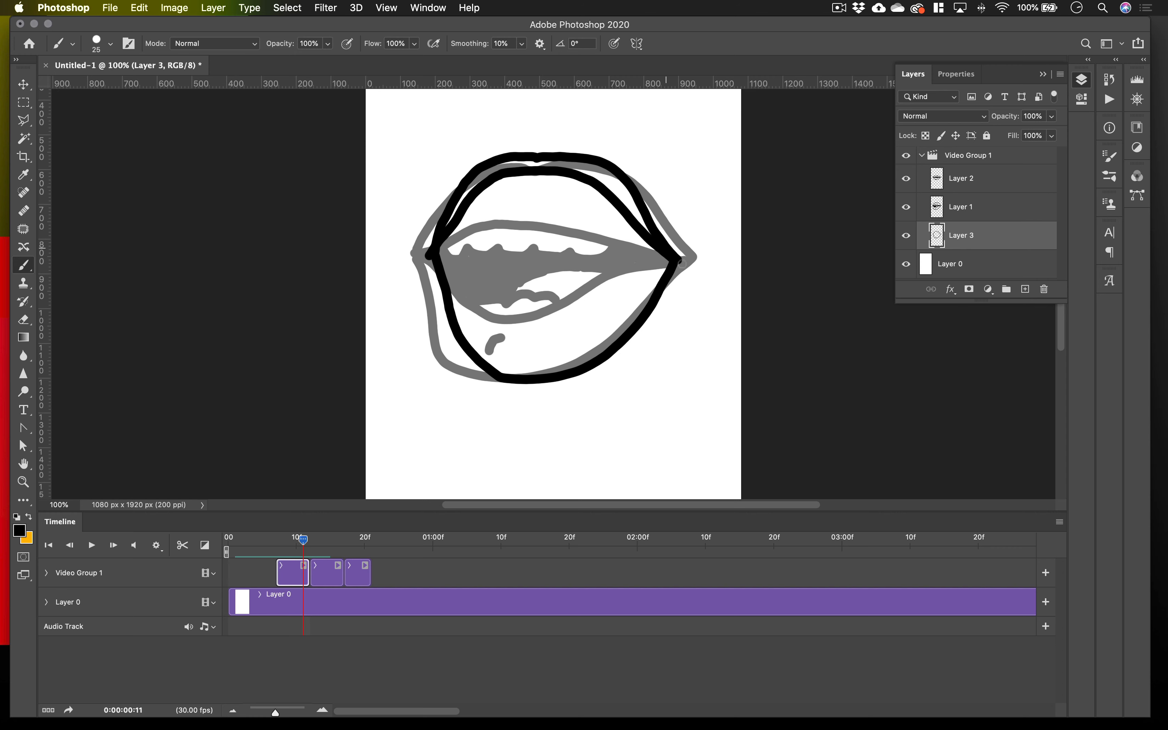
scroll(682, 263, "down", 5)
scroll(672, 242, "up", 5)
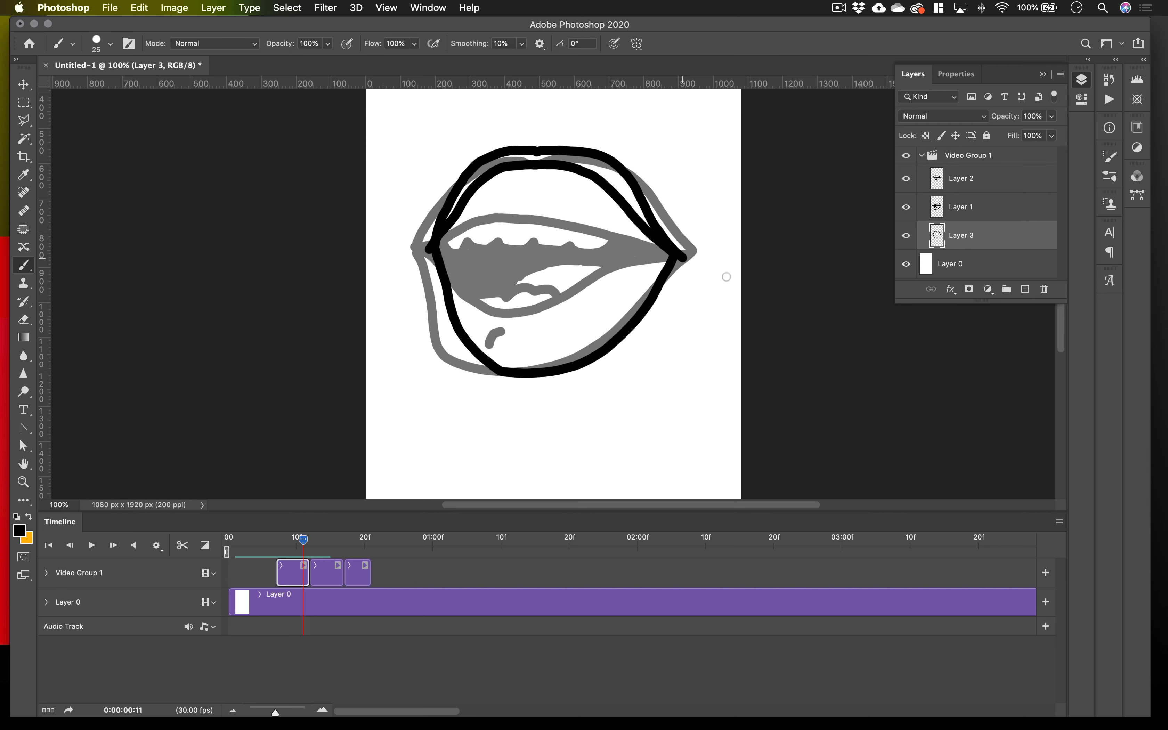
mouse_move(678, 275)
left_mouse_down()
mouse_move(621, 370)
mouse_move(536, 400)
mouse_move(480, 391)
mouse_move(453, 355)
mouse_move(441, 271)
mouse_move(471, 223)
mouse_move(552, 219)
mouse_move(647, 242)
left_mouse_up()
left_click_drag(478, 191, 596, 189)
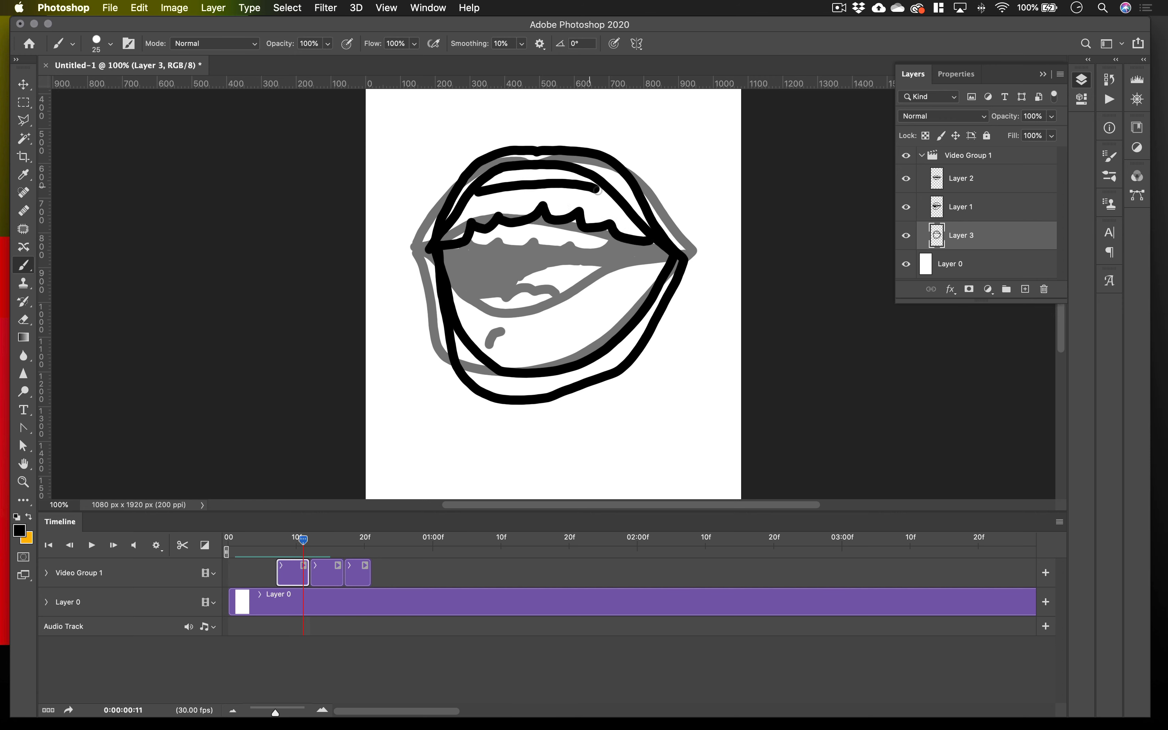
Add lower teeth and a tongue to the open mouth, fill its interior black, and mark the tongue with a size 30 brush.
mouse_move(456, 301)
left_mouse_down()
mouse_move(538, 345)
mouse_move(607, 346)
left_mouse_up()
mouse_move(604, 252)
left_mouse_down()
mouse_move(520, 298)
mouse_move(513, 316)
left_mouse_up()
mouse_move(457, 263)
left_mouse_down()
mouse_move(499, 232)
mouse_move(605, 237)
mouse_move(533, 265)
mouse_move(469, 269)
mouse_move(463, 290)
mouse_move(499, 315)
mouse_move(525, 262)
mouse_move(495, 287)
mouse_move(535, 265)
left_mouse_up()
mouse_move(610, 249)
left_mouse_down()
mouse_move(656, 258)
mouse_move(503, 256)
mouse_move(485, 283)
mouse_move(531, 282)
left_mouse_up()
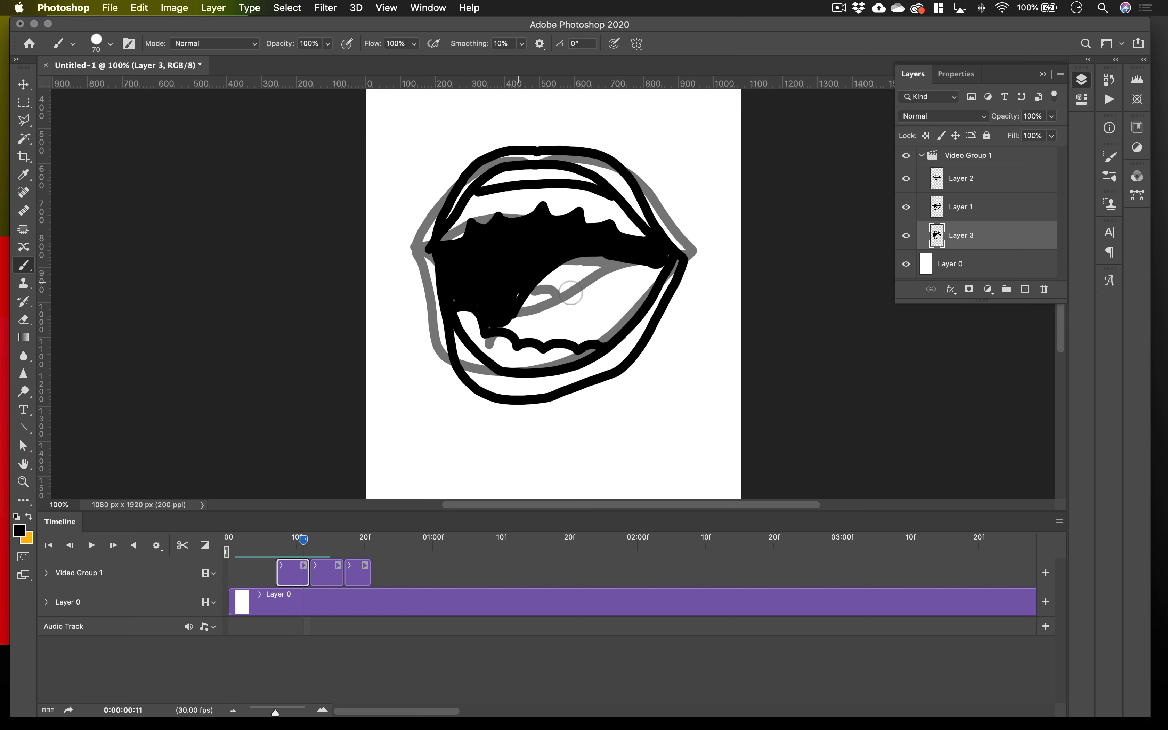
key("bracketleft")
key("bracketleft")
left_click_drag(596, 279, 547, 322)
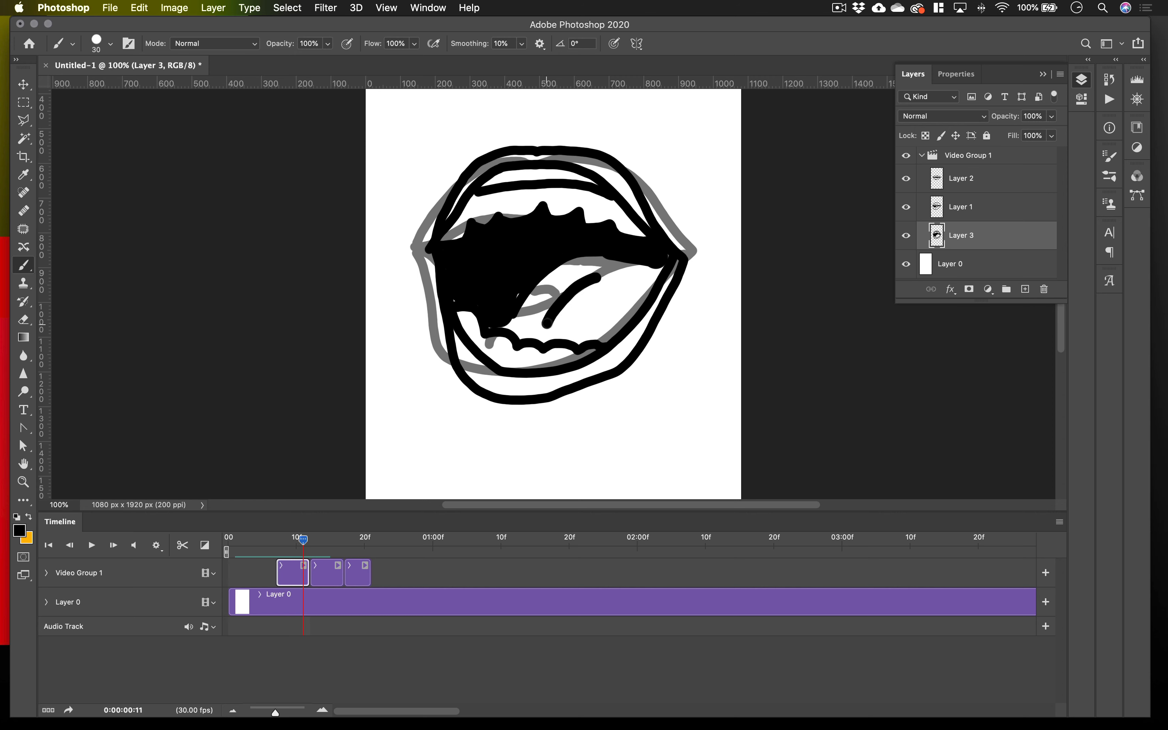
Shorten the three mouth clips to about three frames each and add a blank Layer 4 clip of the same length after Layer 2.
left_click_drag(303, 544, 293, 574)
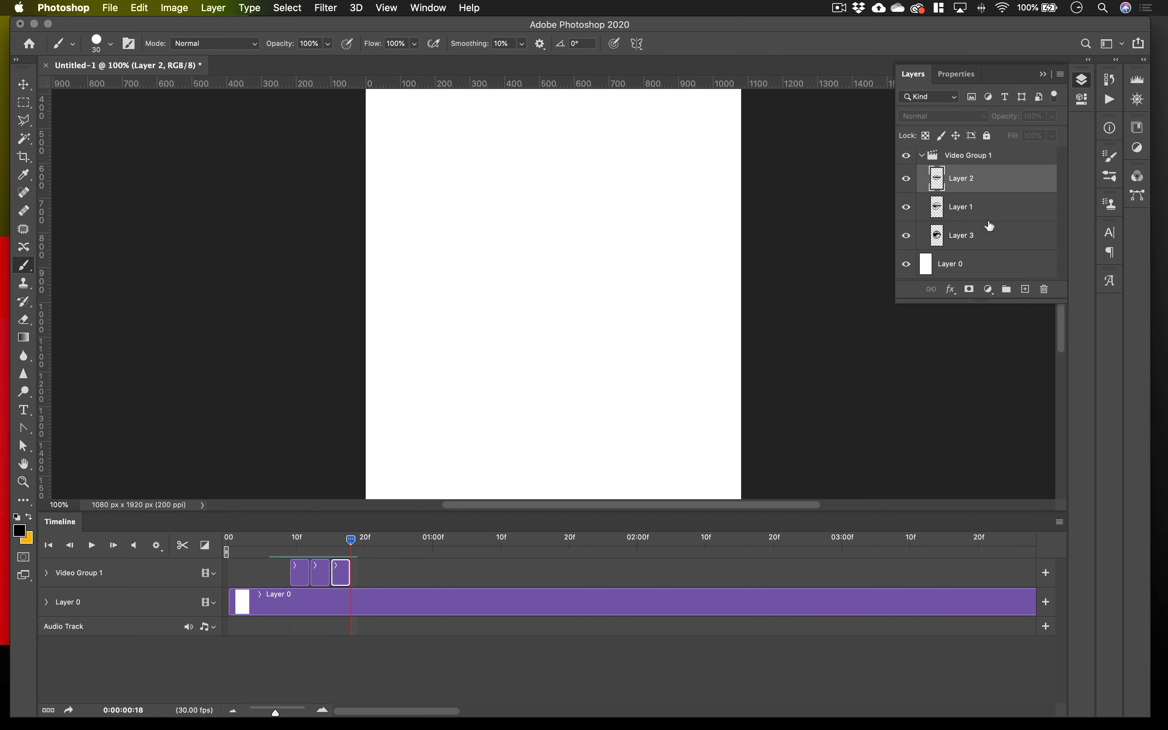
left_click(1025, 289)
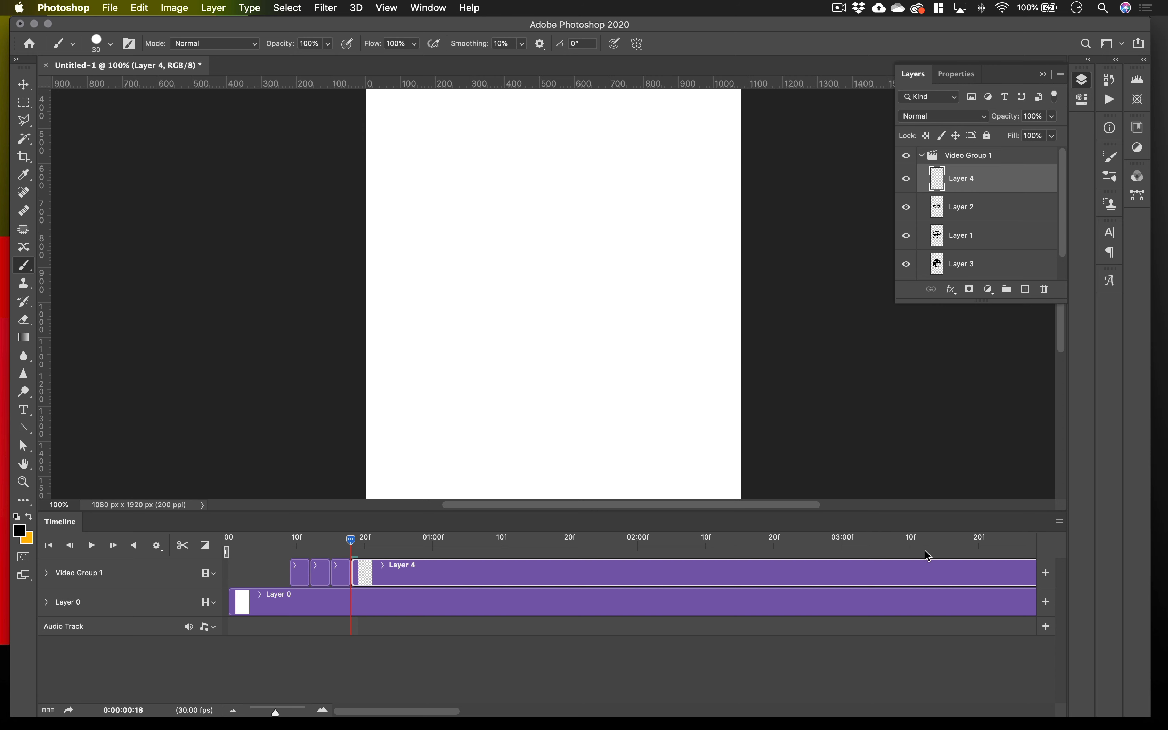
scroll(587, 541, "right", 15)
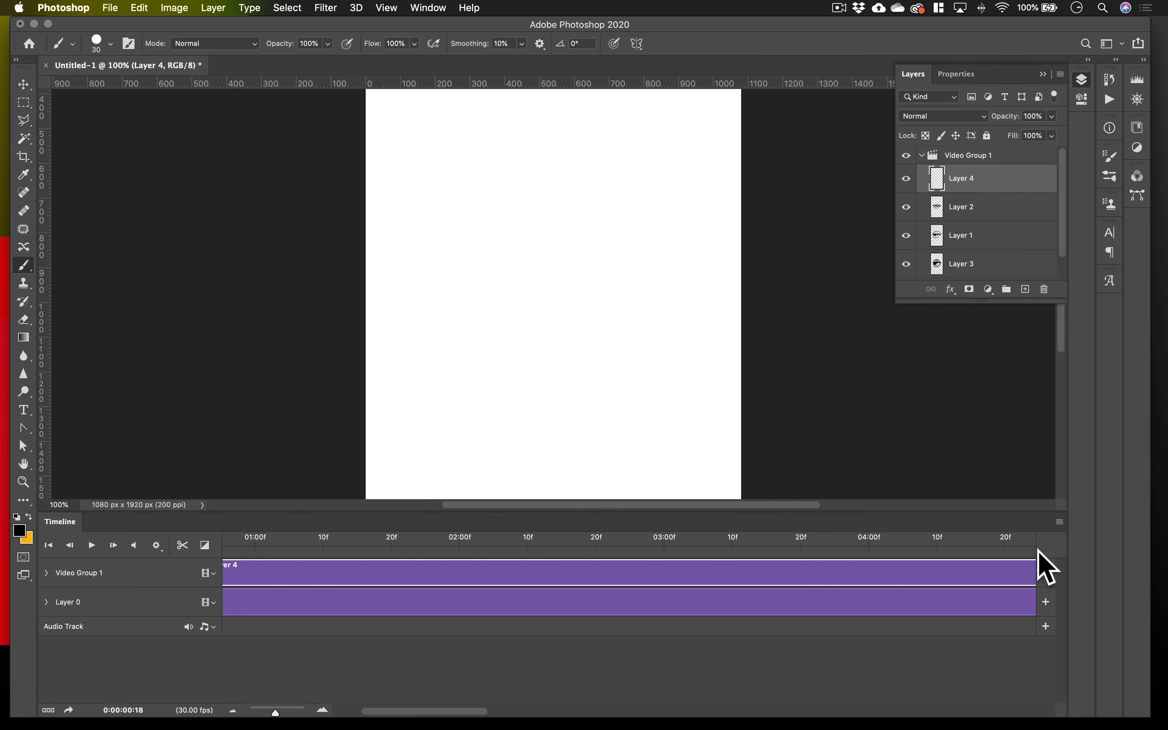
scroll(894, 556, "right", 3)
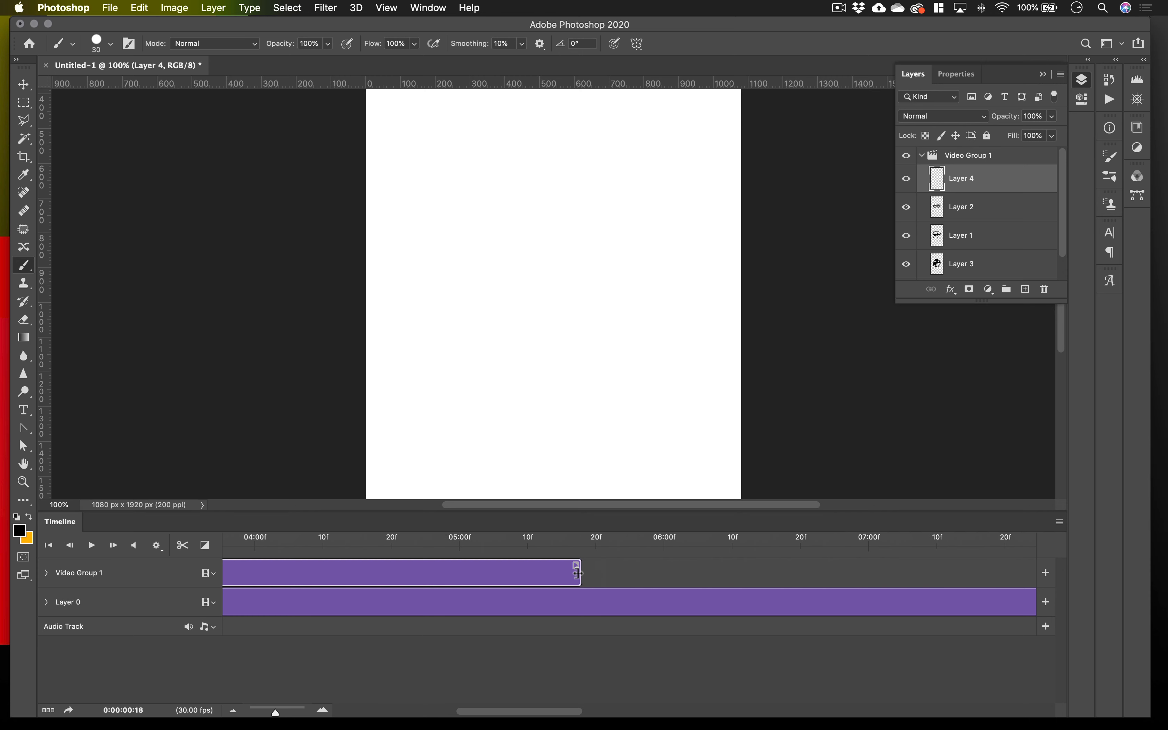
left_click_drag(577, 573, 316, 598)
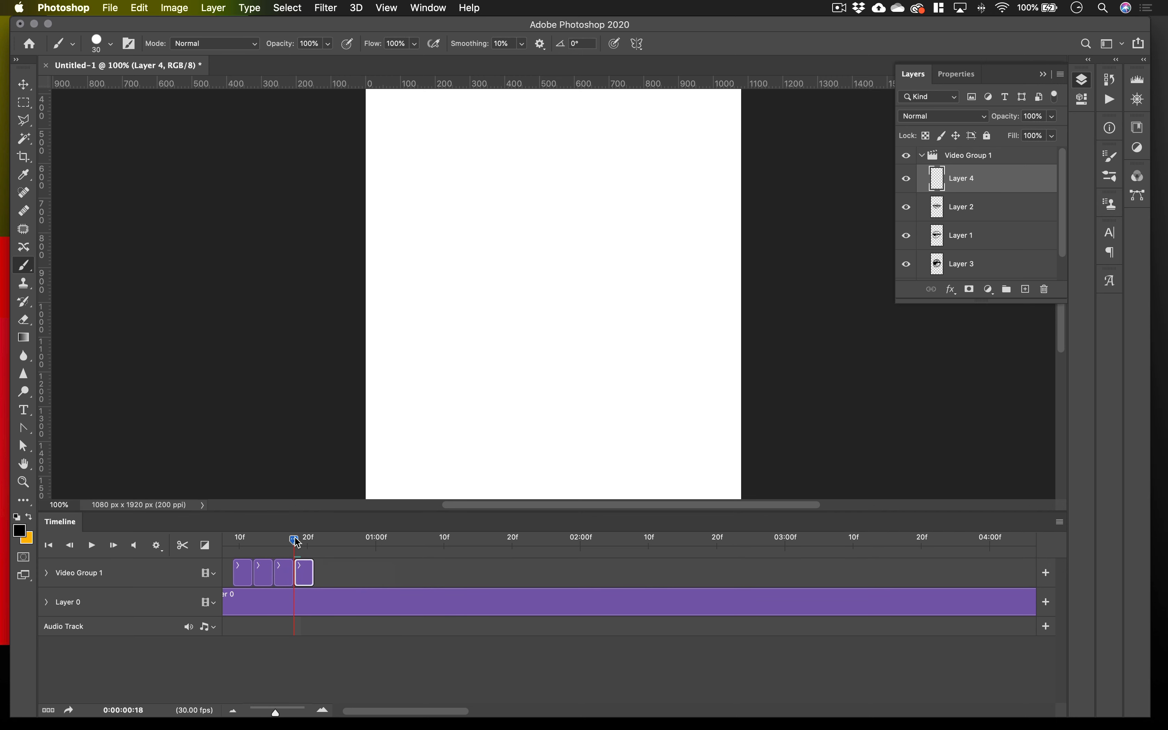
At frame 18, turn on onion skins with one frame before, one after, 50% maximum and 25% minimum opacity in Multiply mode.
mouse_move(294, 539)
left_mouse_down()
mouse_move(309, 540)
mouse_move(240, 541)
mouse_move(295, 553)
mouse_move(270, 559)
mouse_move(248, 545)
mouse_move(302, 545)
left_mouse_up()
left_click(1063, 523)
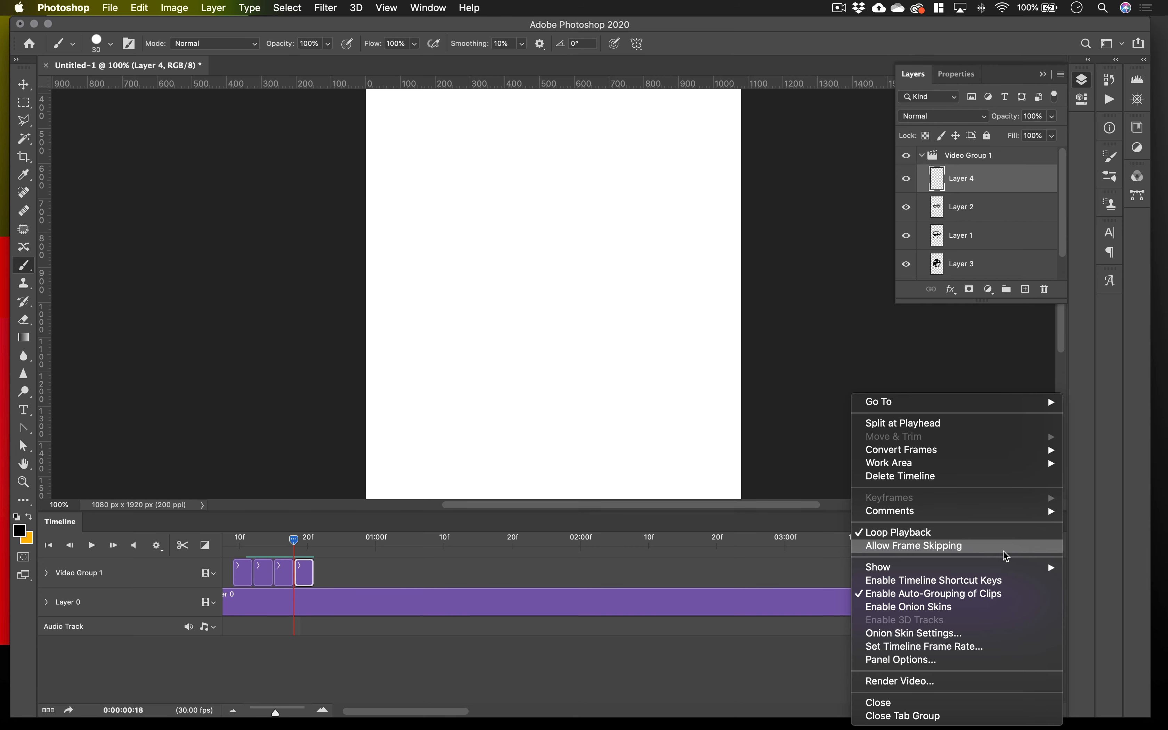
left_click(946, 634)
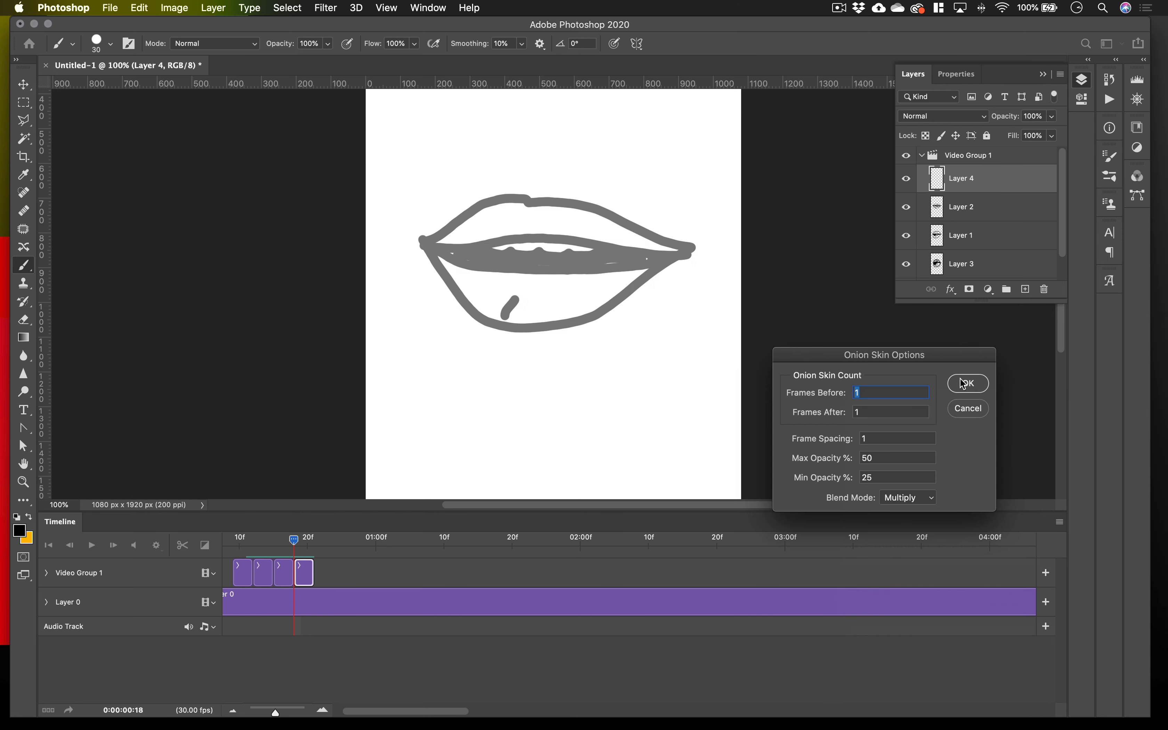
left_click(964, 384)
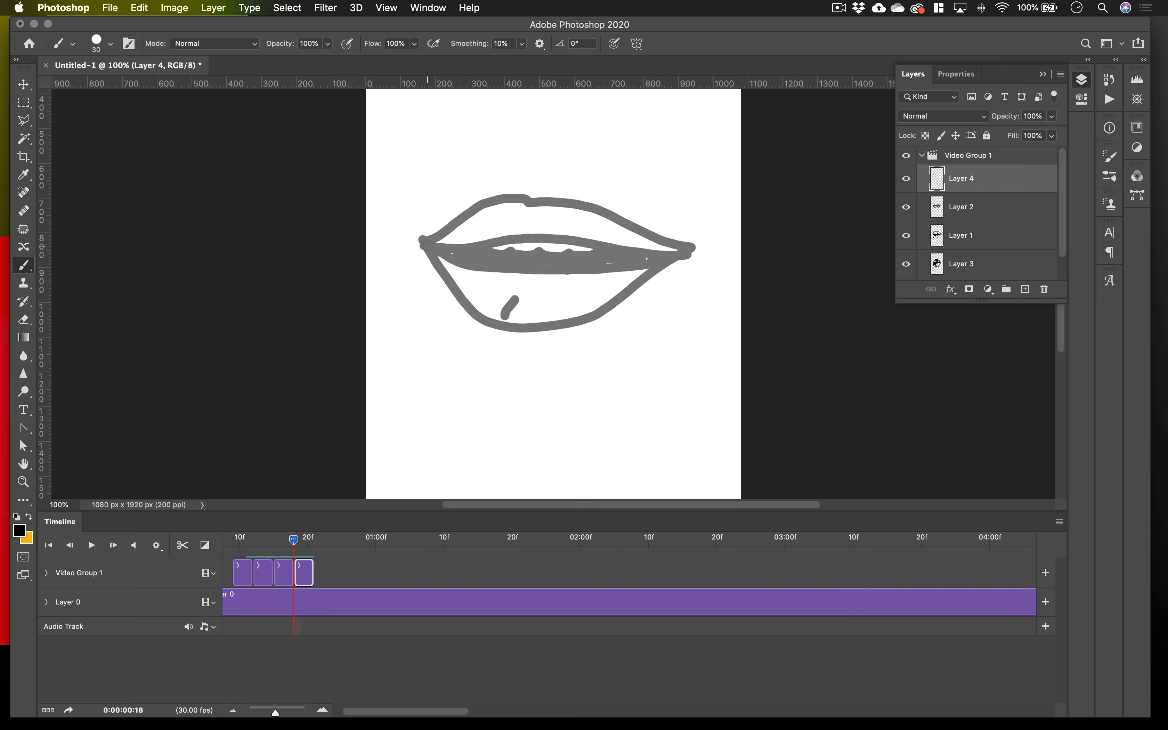
Draw a fully closed mouth on Layer 4 with a small lower-lip mark and a short curved line beyond each corner.
mouse_move(430, 245)
left_mouse_down()
mouse_move(504, 220)
mouse_move(583, 221)
mouse_move(542, 249)
left_mouse_up()
key("super+z")
mouse_move(428, 240)
left_mouse_down()
mouse_move(564, 222)
mouse_move(683, 252)
mouse_move(606, 295)
mouse_move(520, 302)
mouse_move(457, 284)
mouse_move(423, 244)
mouse_move(504, 259)
mouse_move(665, 253)
left_mouse_up()
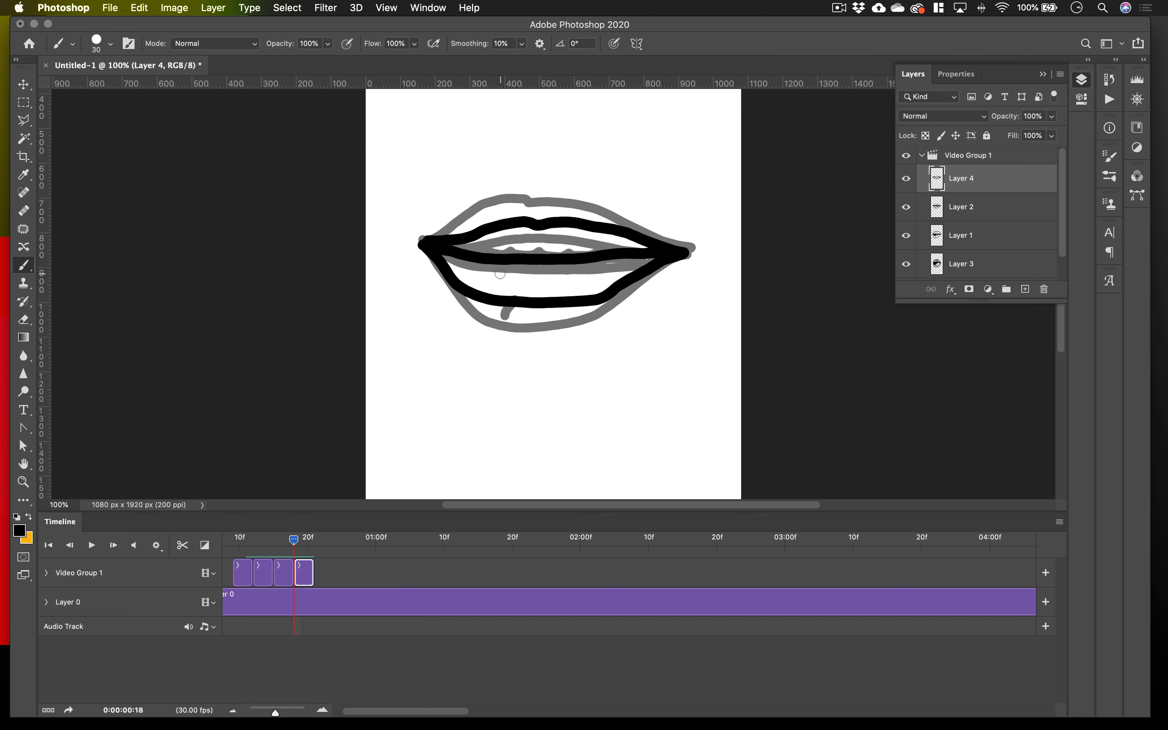
left_click_drag(499, 276, 537, 277)
key("super+z")
left_click_drag(411, 222, 403, 249)
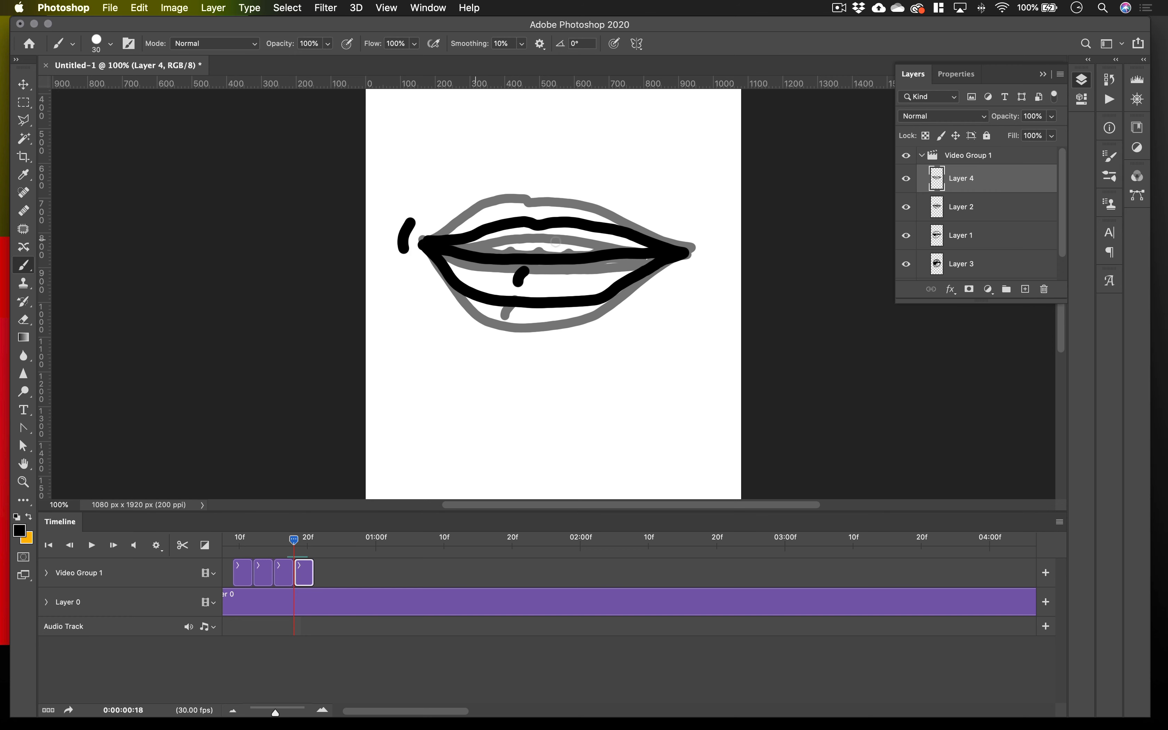
left_click_drag(702, 234, 705, 269)
At frame 17, add a short curved line beyond each mouth corner on Layer 2, following the onion-skinned marks.
left_click_drag(295, 548, 289, 547)
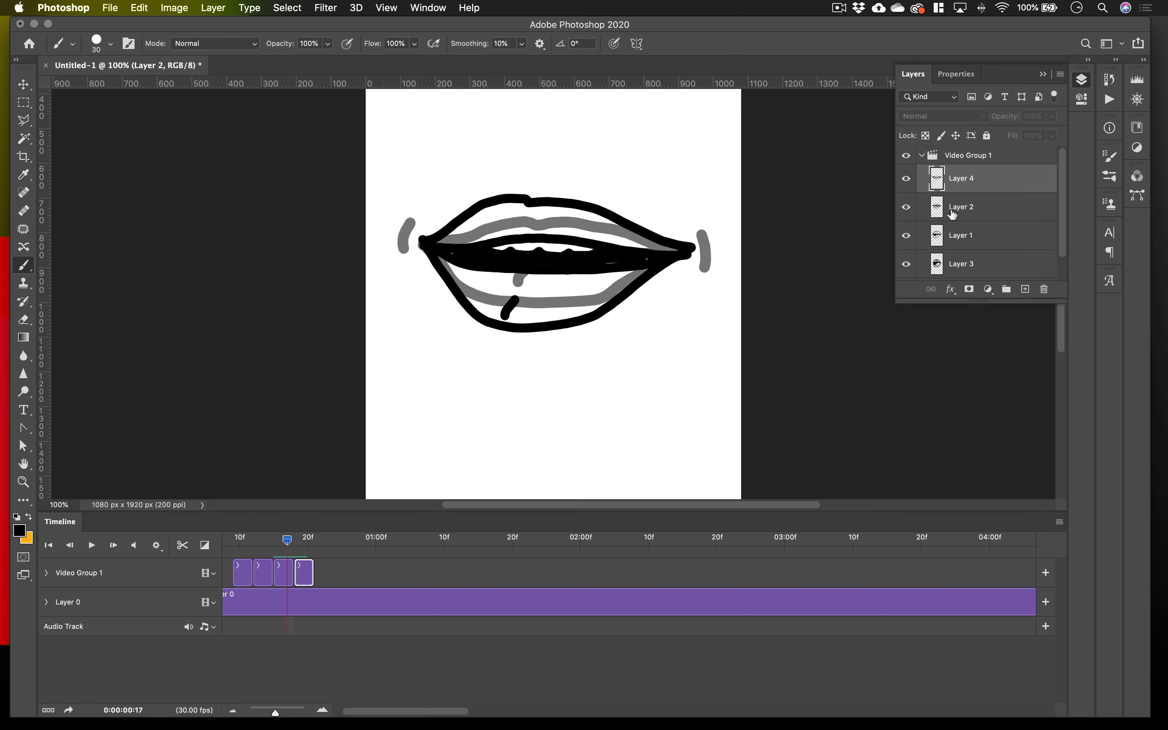
left_click(989, 208)
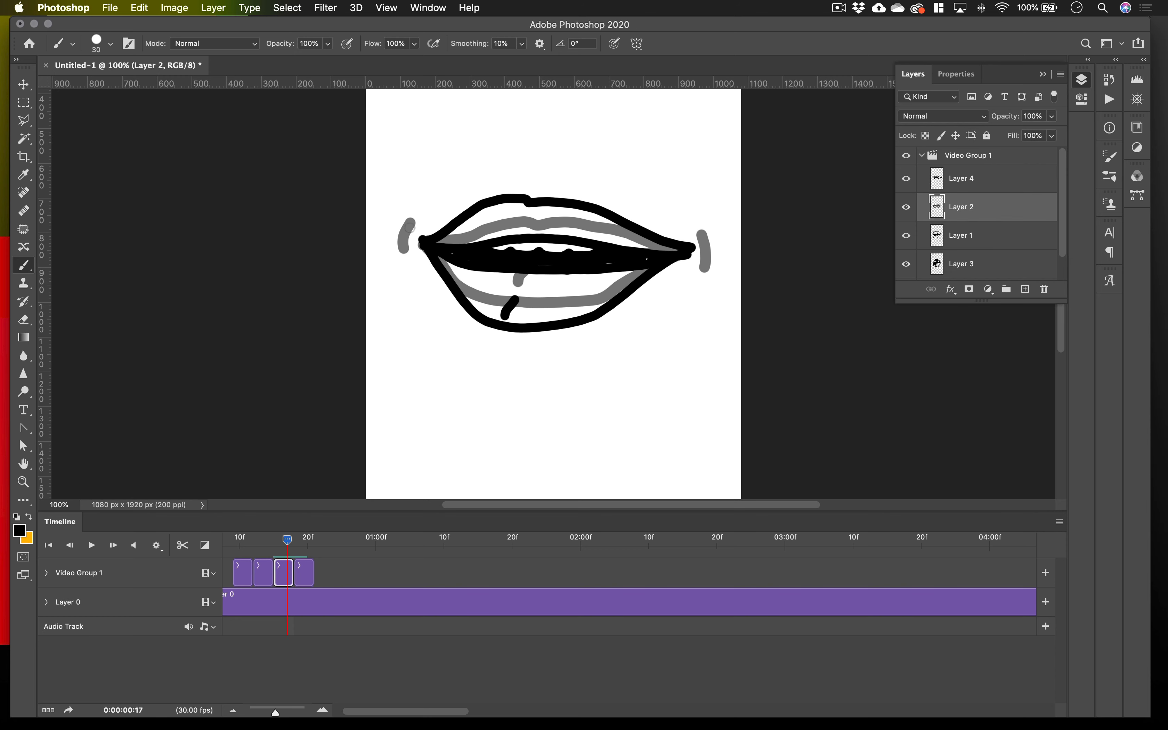
left_click_drag(409, 228, 404, 248)
left_click_drag(705, 250, 703, 269)
key("super+Tab")
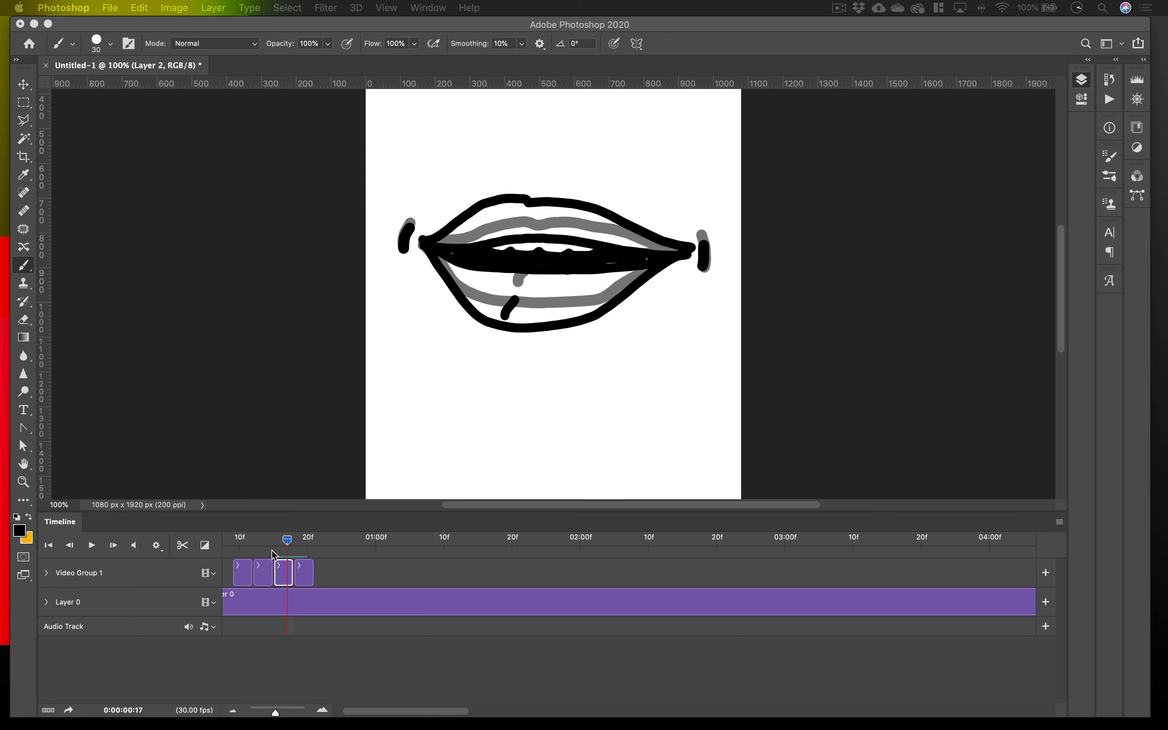
Duplicate Layer 4 as "Layer 4 copy" and move the copy's clip to the front of the mouth sequence.
left_click_drag(290, 543, 321, 557)
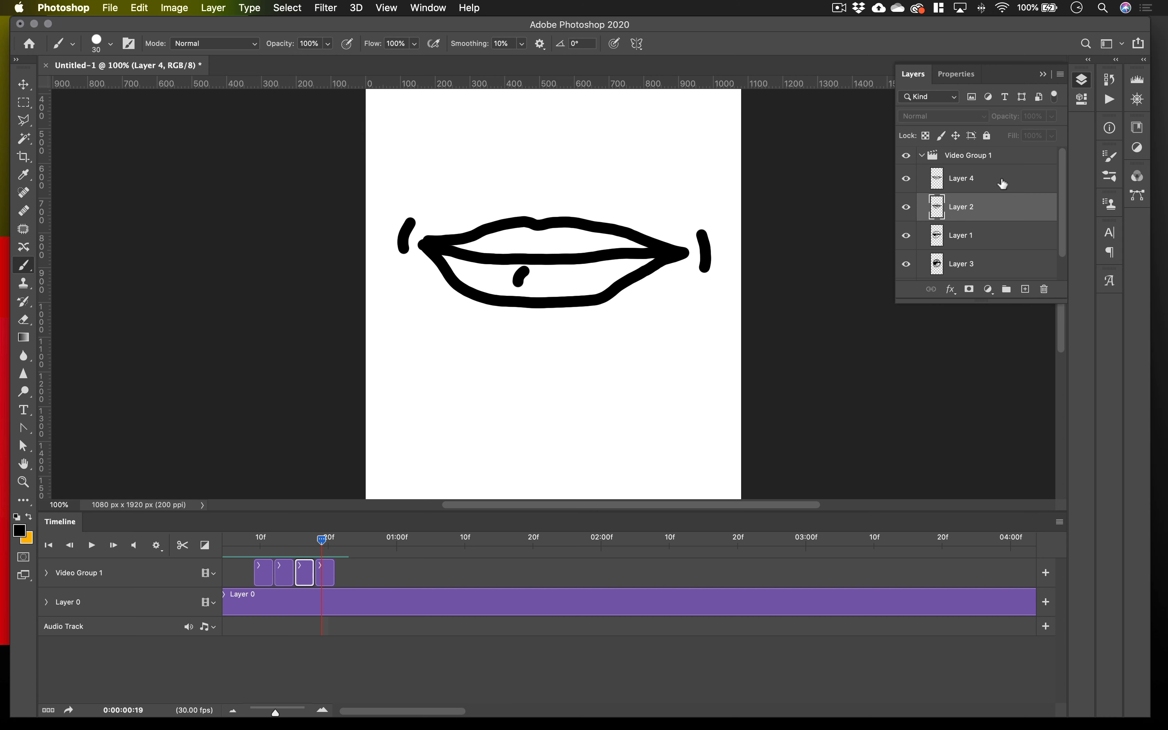
left_click(986, 187)
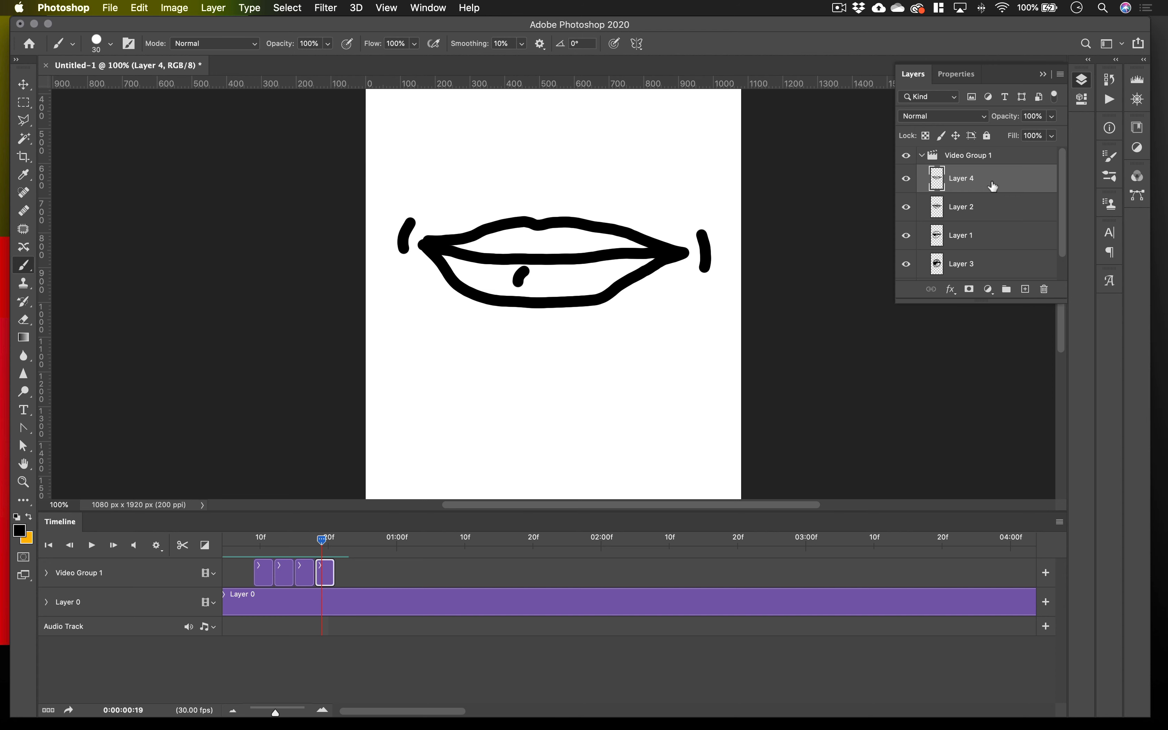
right_click(1011, 185)
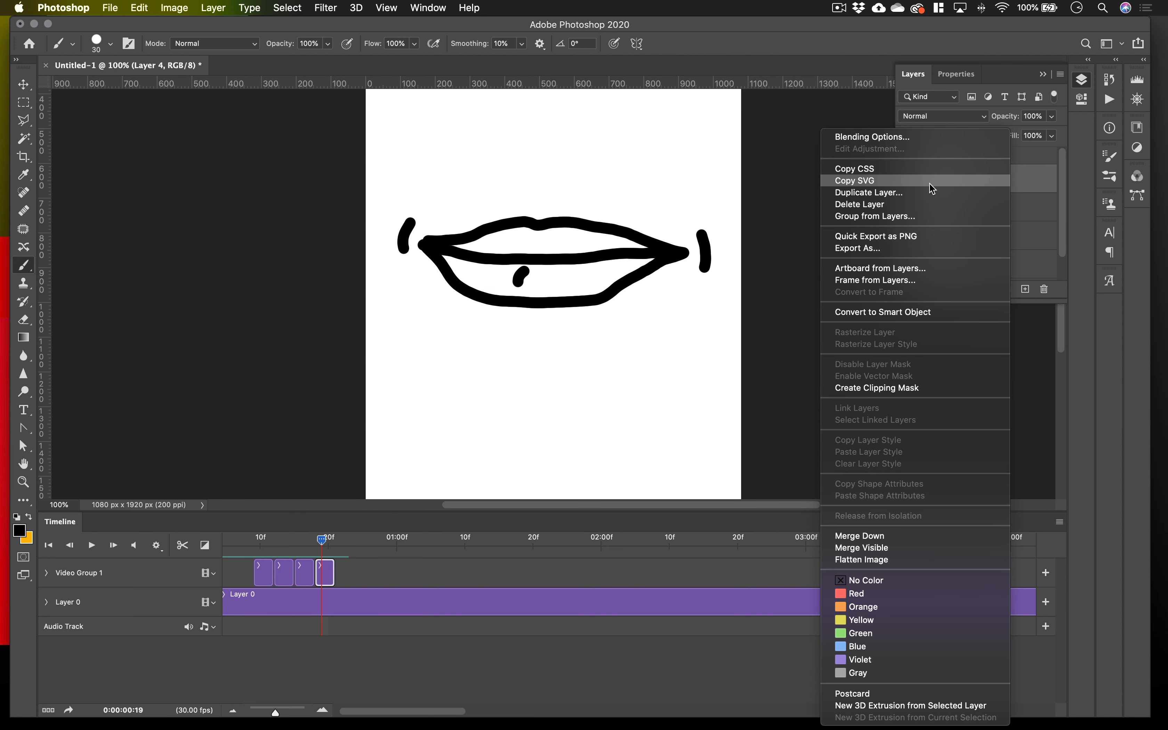
left_click(926, 193)
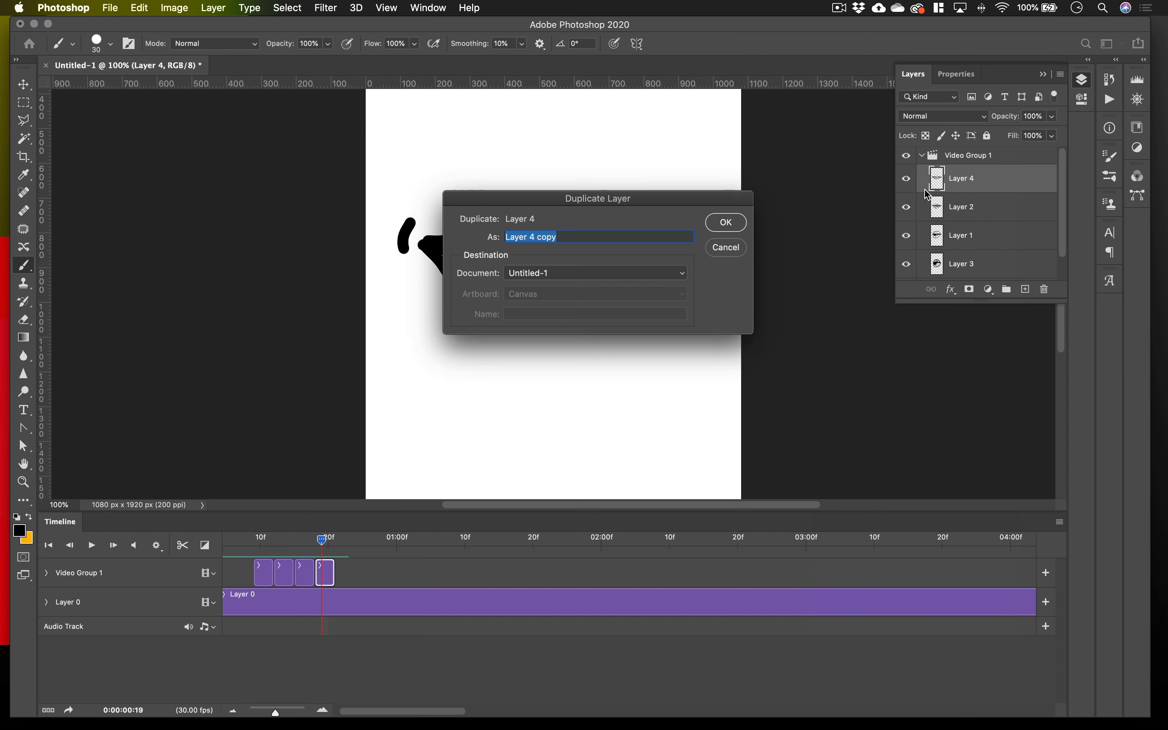
left_click(727, 223)
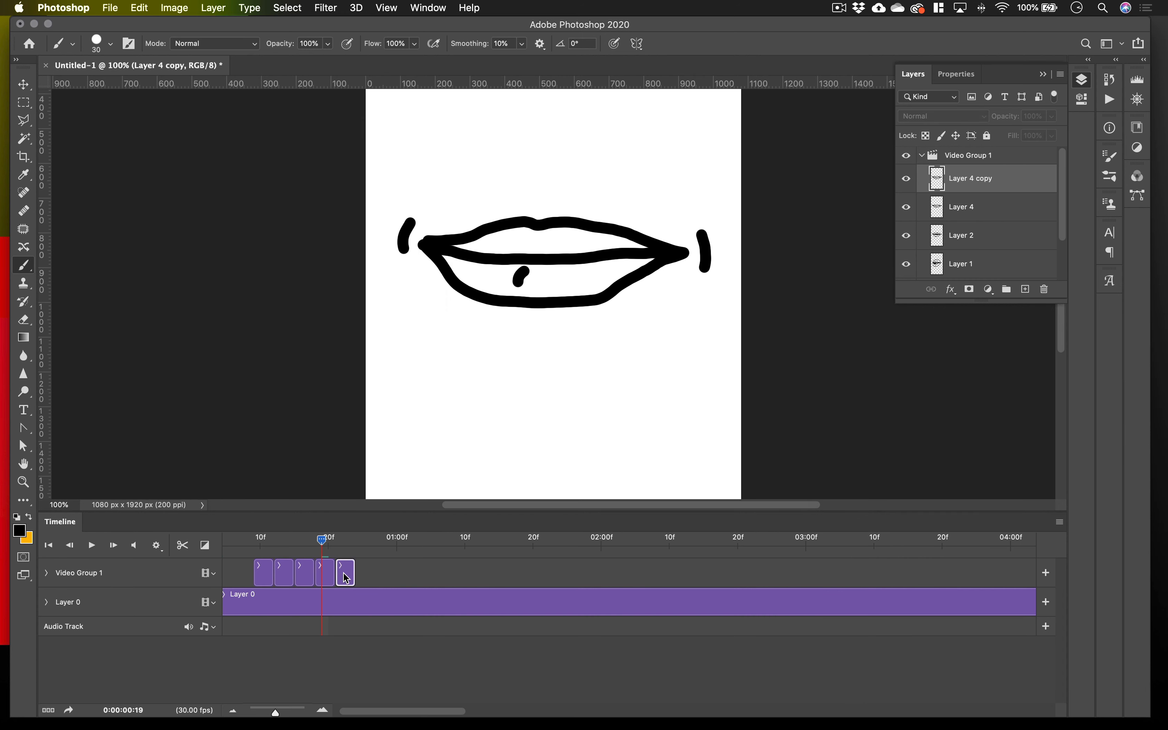
left_click_drag(346, 578, 240, 573)
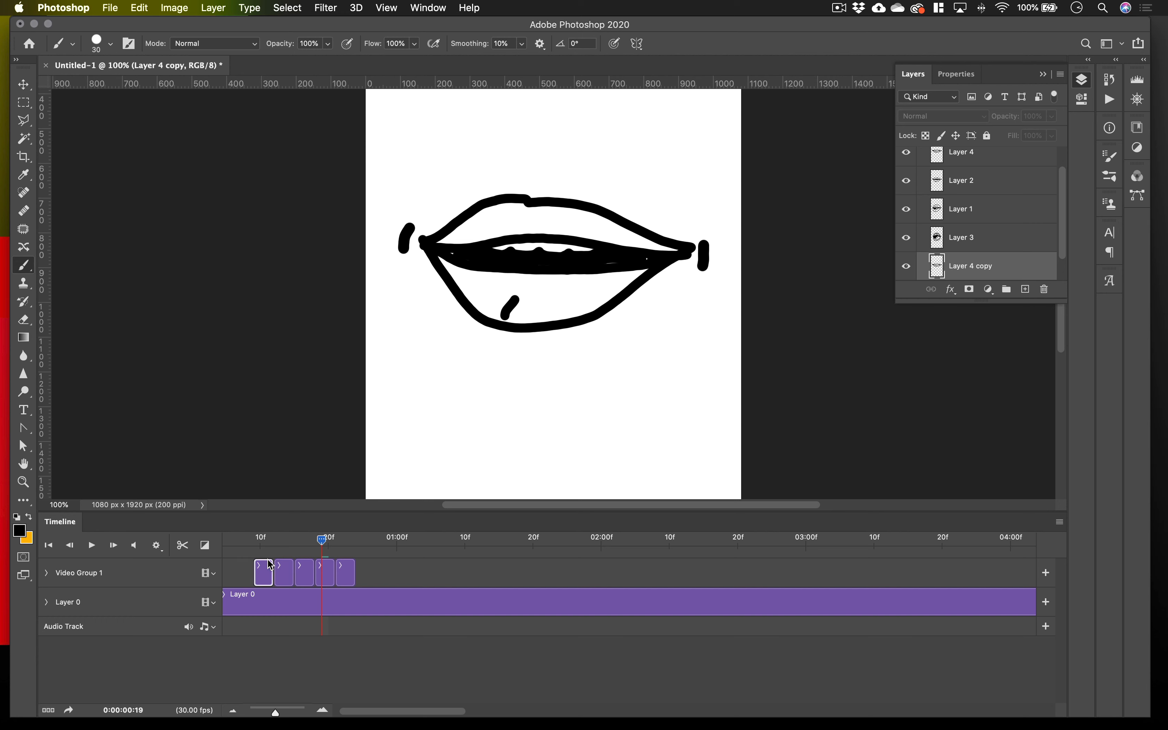
left_click_drag(336, 555, 262, 555)
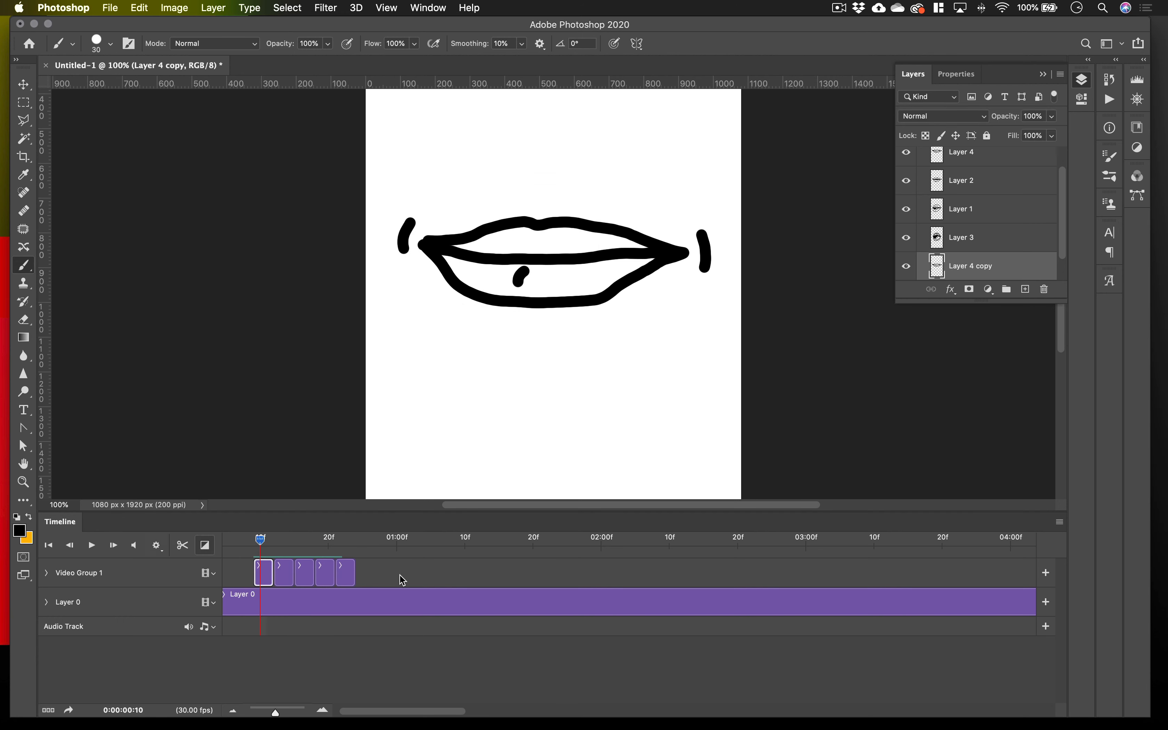
Trim the end of the white Layer 0 background clip to about one and a half seconds.
scroll(886, 615, "right", 10)
scroll(856, 613, "right", 15)
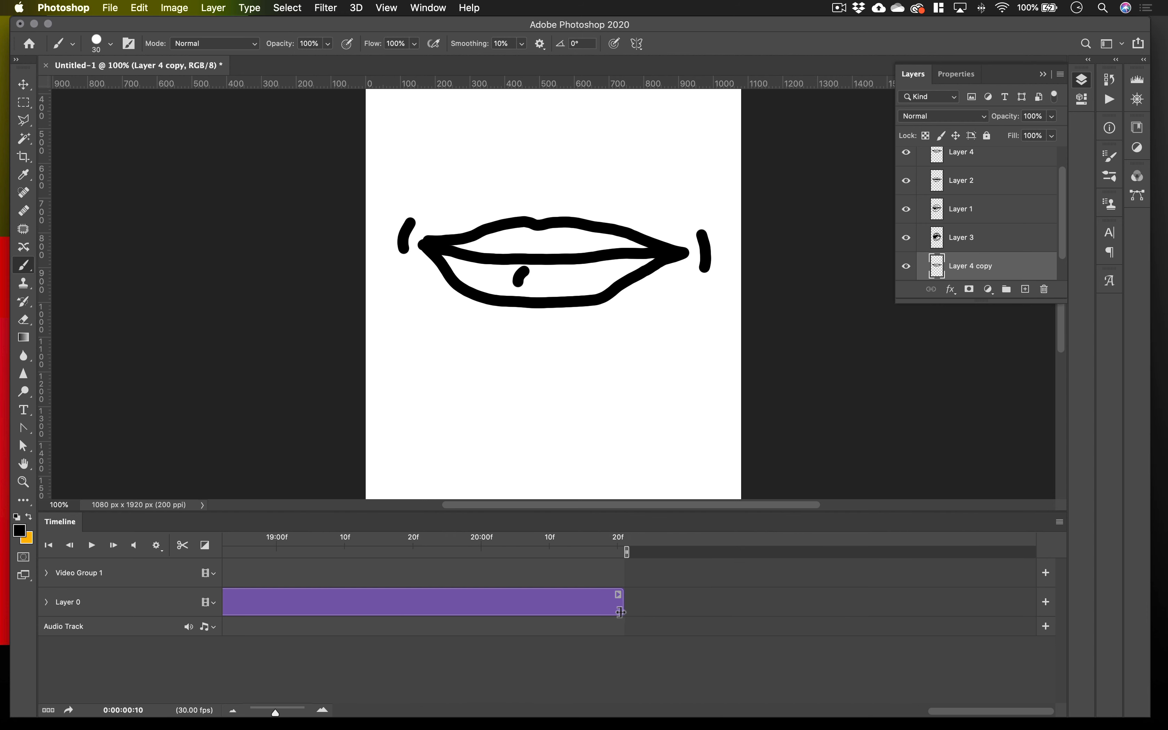
left_click_drag(621, 610, 256, 612)
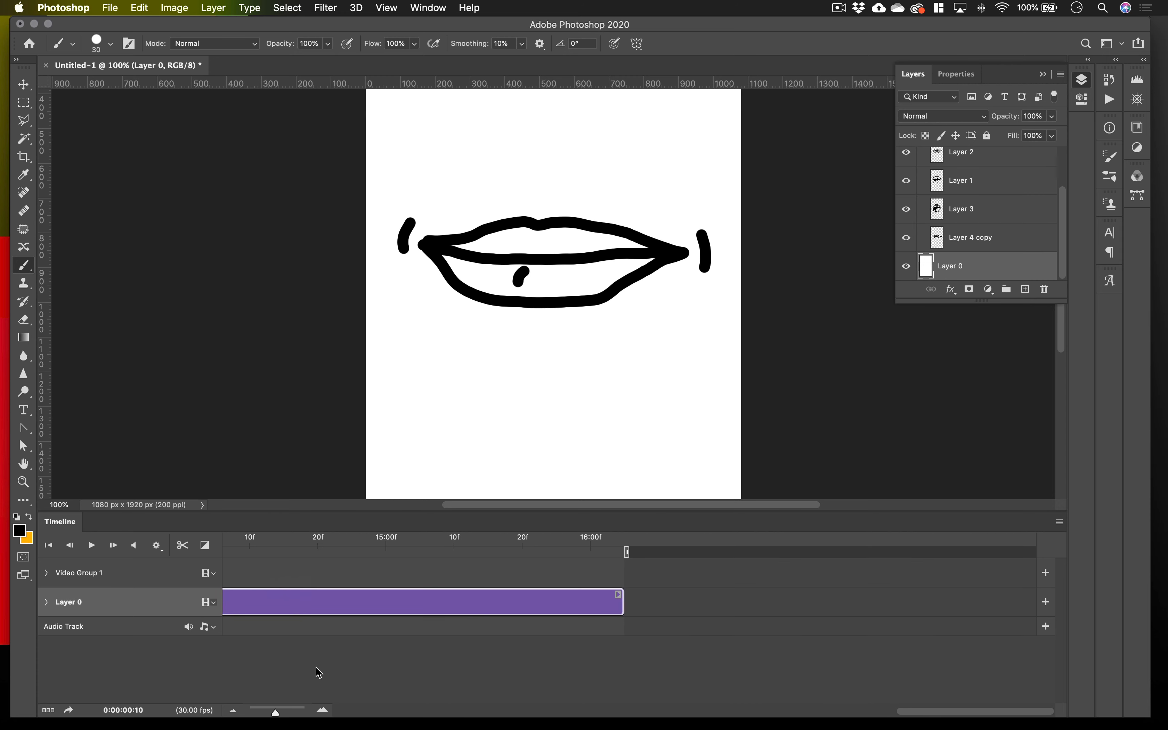
mouse_move(277, 712)
left_mouse_down()
mouse_move(291, 714)
mouse_move(265, 716)
left_mouse_up()
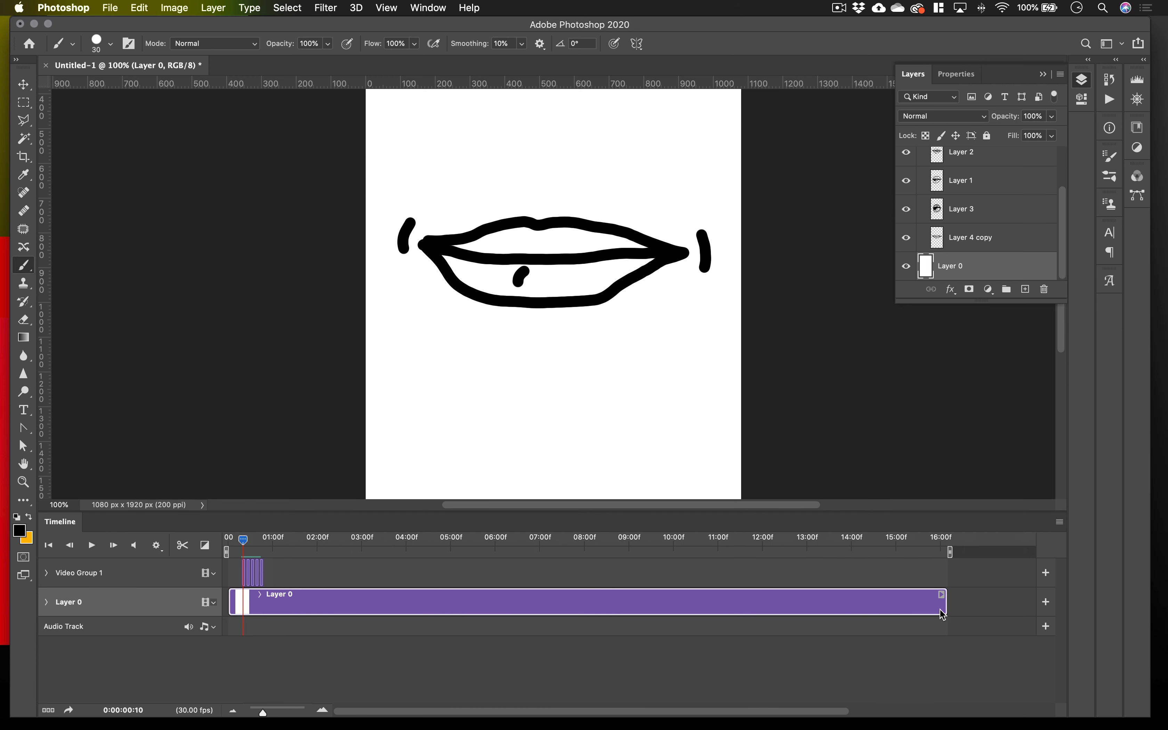
left_click_drag(944, 606, 294, 608)
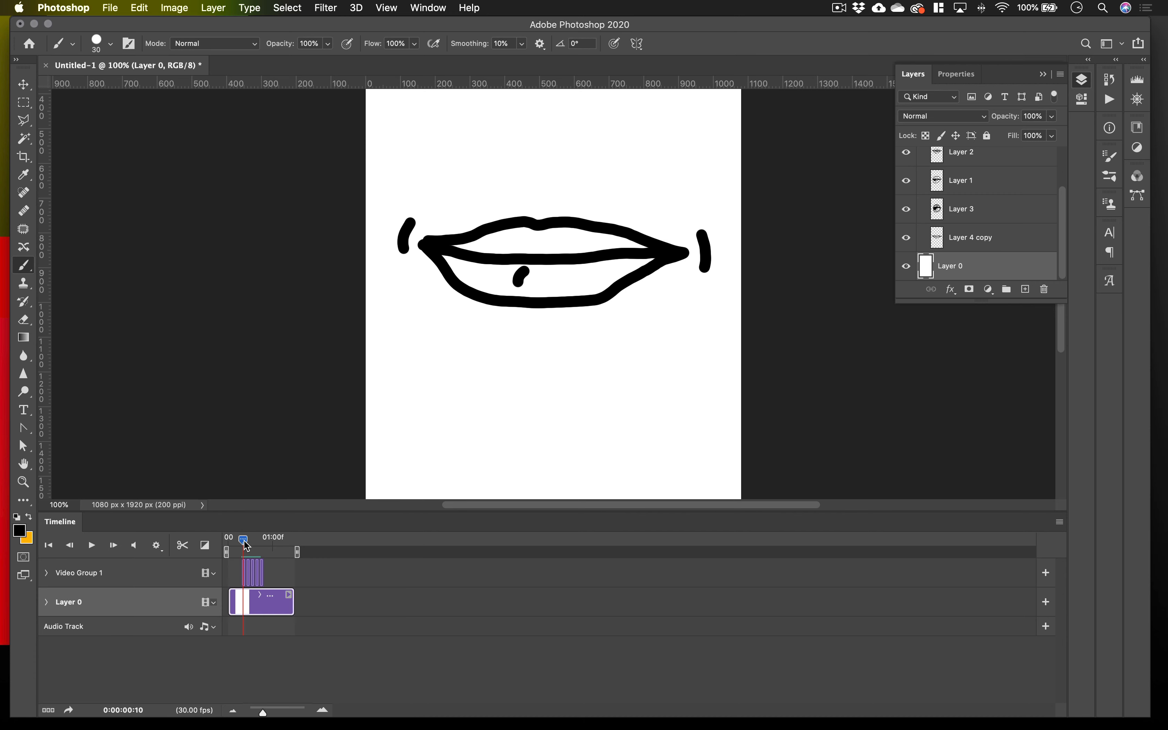
Turn off onion skins and play back the mouth animation.
mouse_move(247, 546)
left_mouse_down()
mouse_move(259, 545)
mouse_move(243, 549)
left_mouse_up()
left_click(1059, 523)
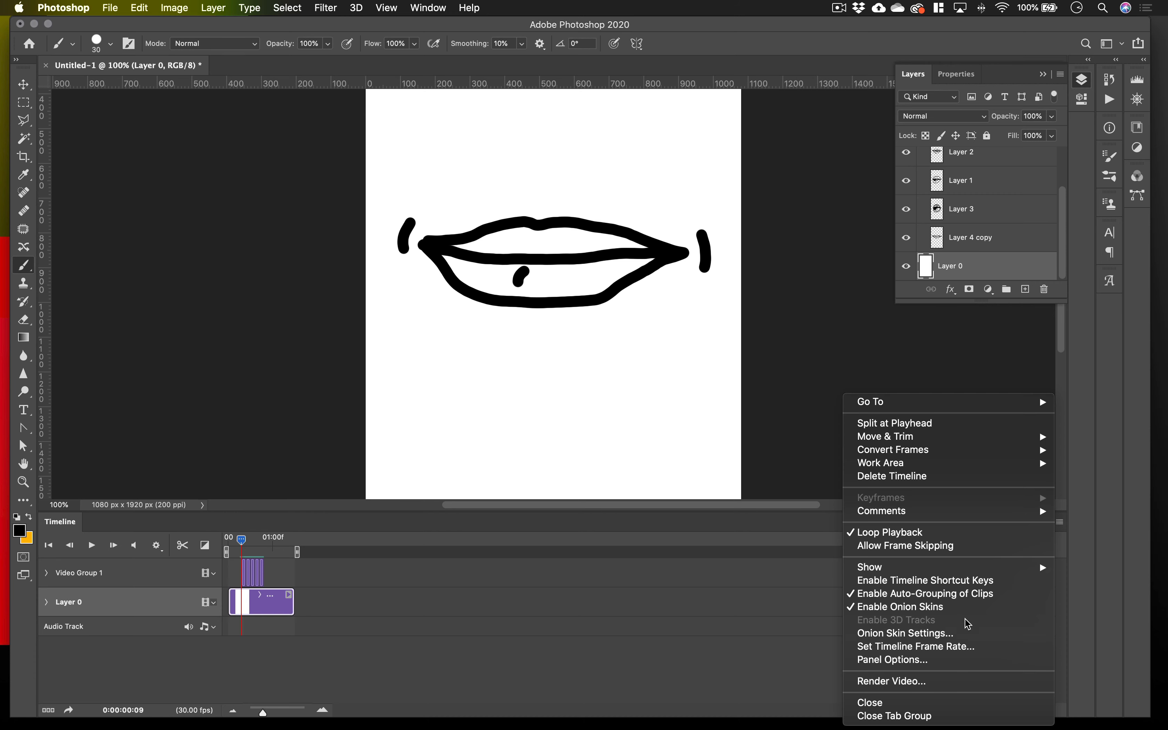
left_click(964, 604)
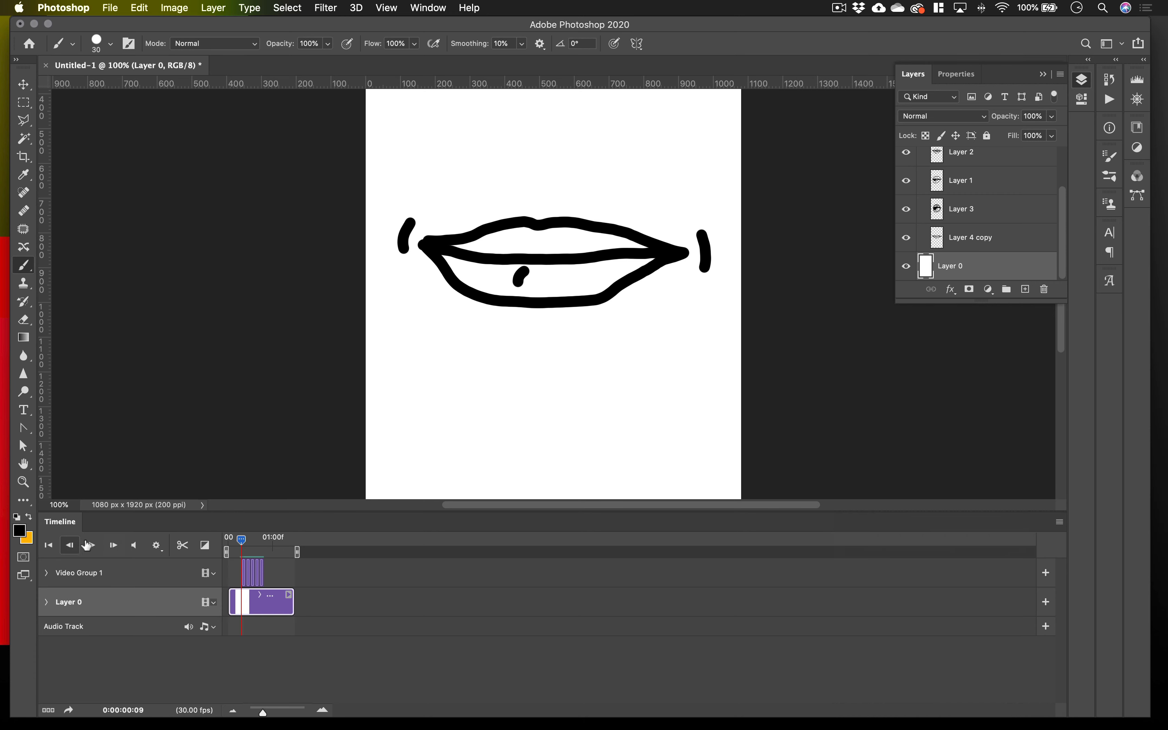
left_click(92, 548)
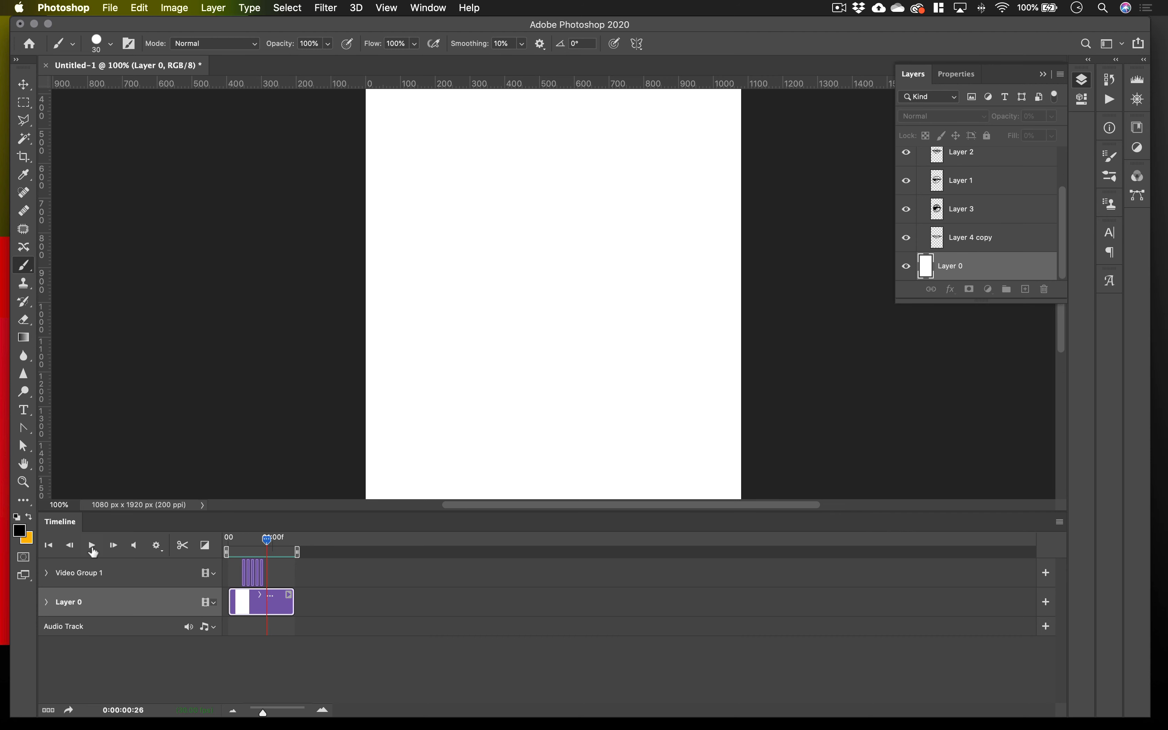
left_click(91, 546)
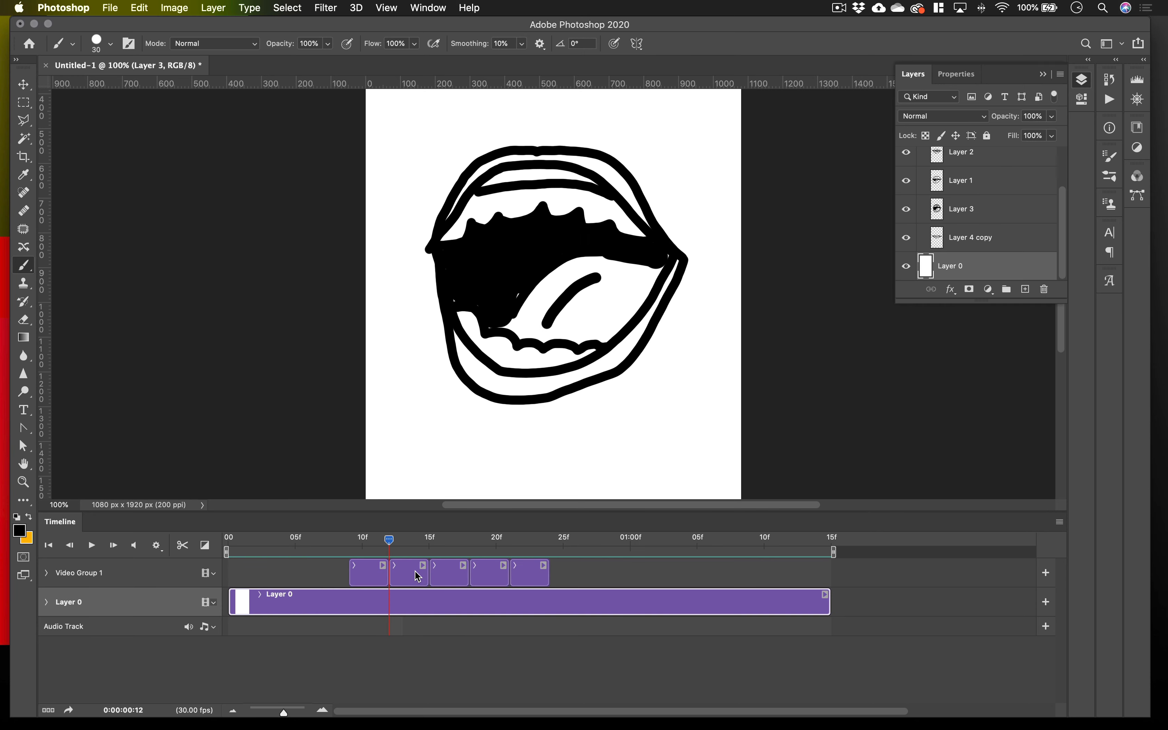
Move the Layer 3 clip and the clips behind it to about frame 16, and add a blank layer above Layer 3.
mouse_move(414, 571)
left_mouse_down()
mouse_move(560, 574)
mouse_move(466, 575)
left_mouse_up()
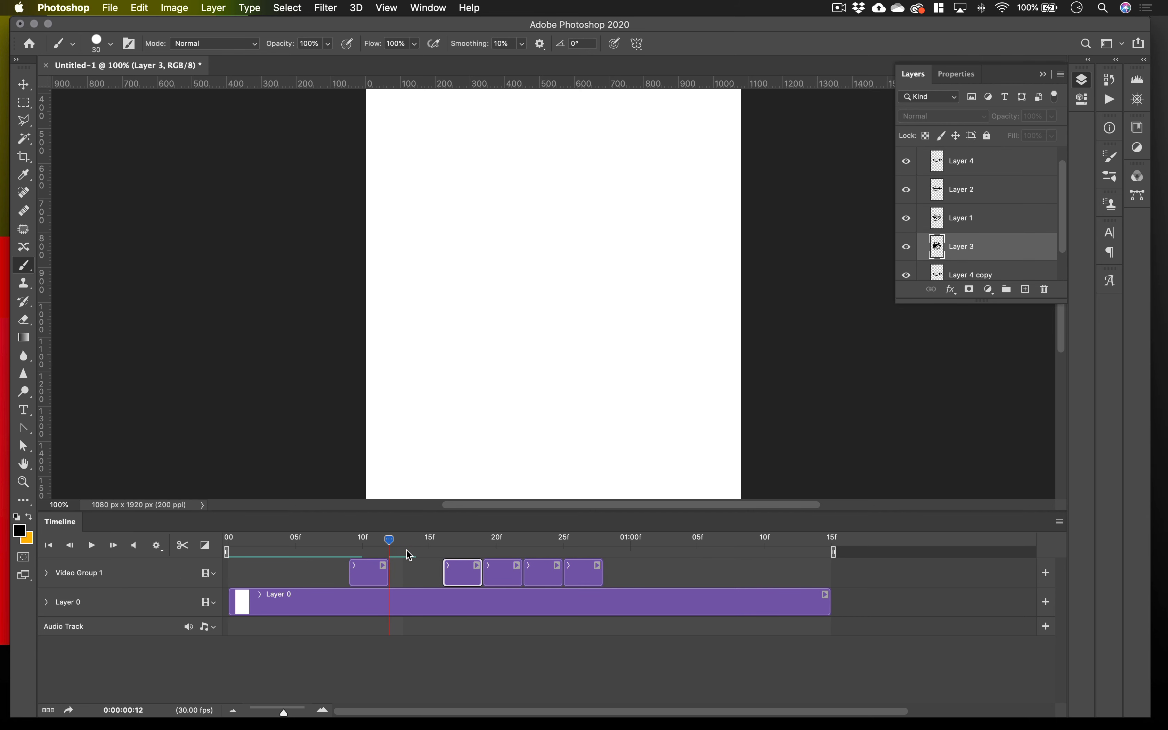
left_click(1025, 289)
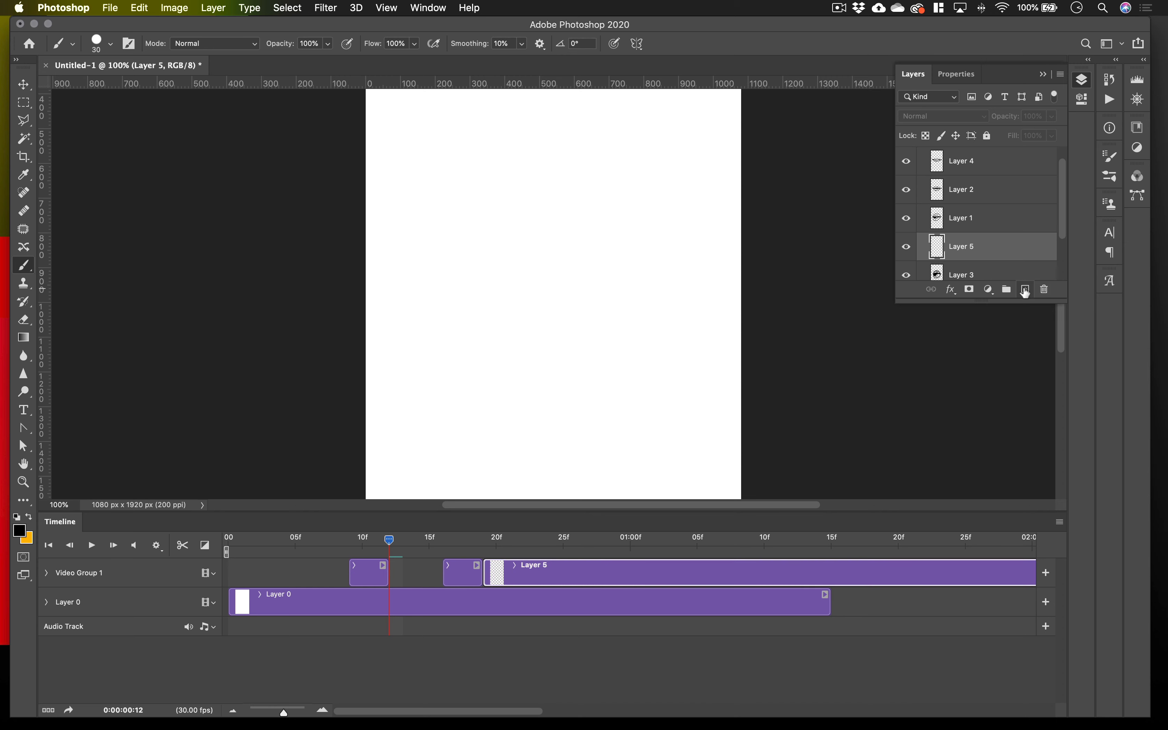
key("super+z")
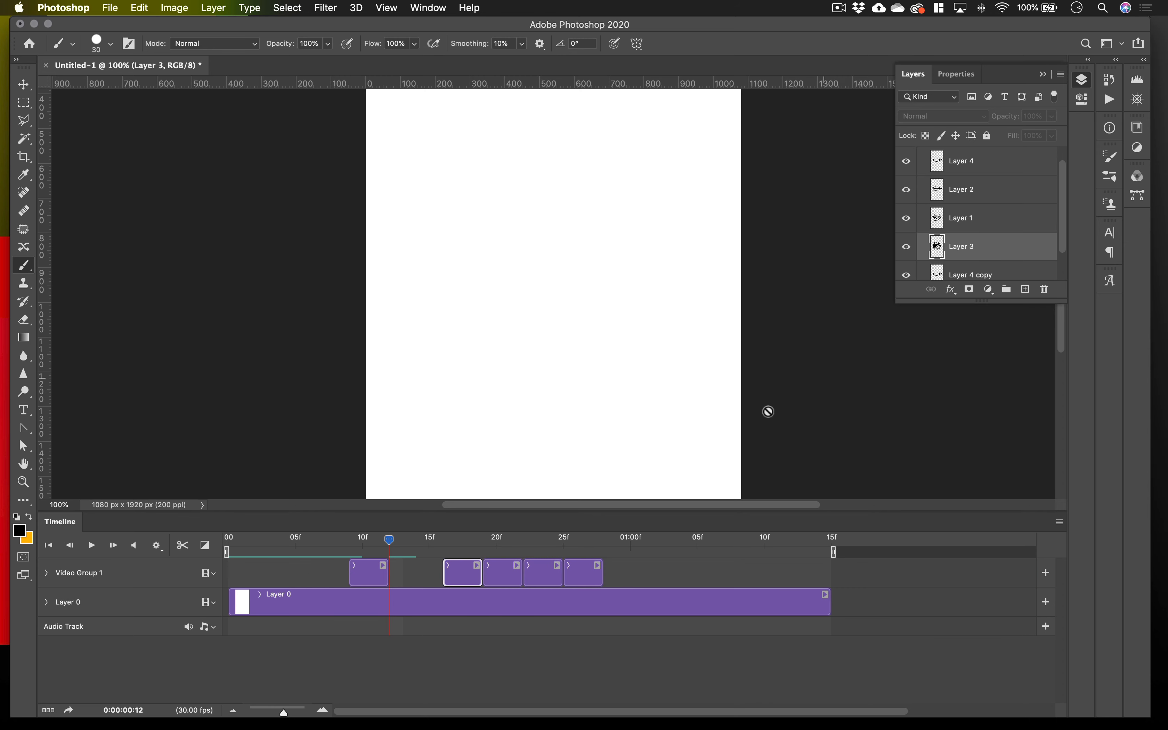
left_click_drag(394, 545, 686, 541)
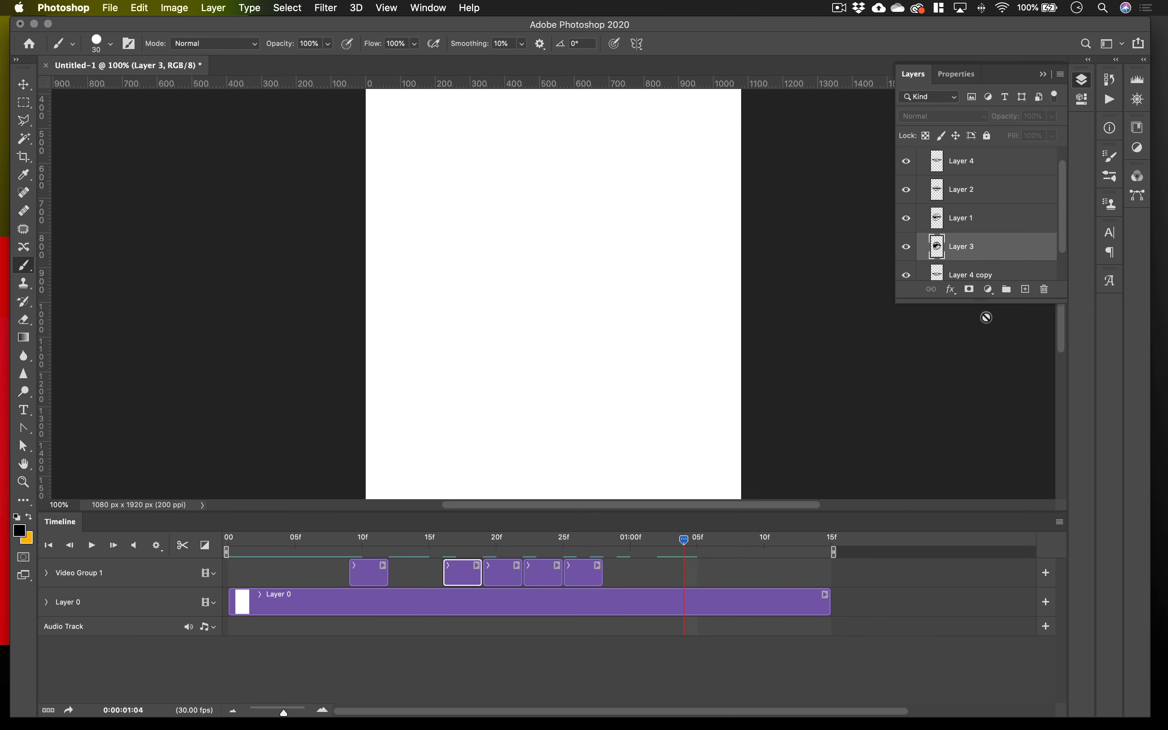
left_click(1025, 289)
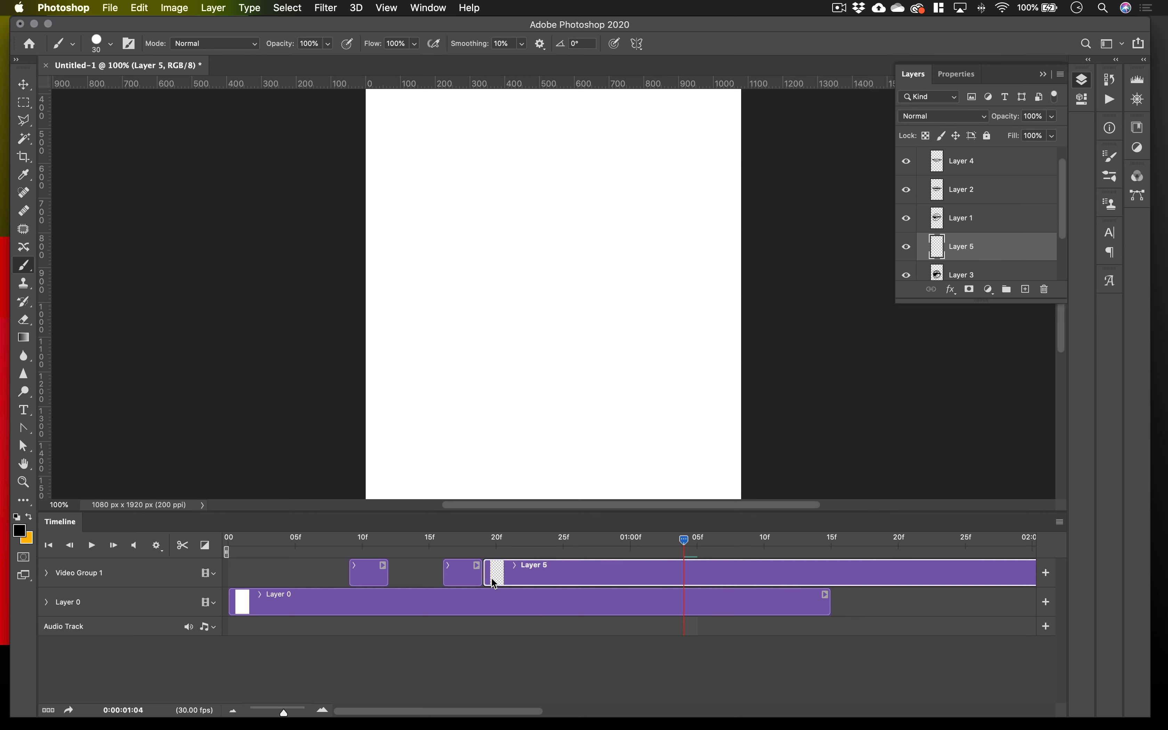
Trim the end of the long blank Layer 5 clip to about frame 27.
scroll(495, 579, "right", 10)
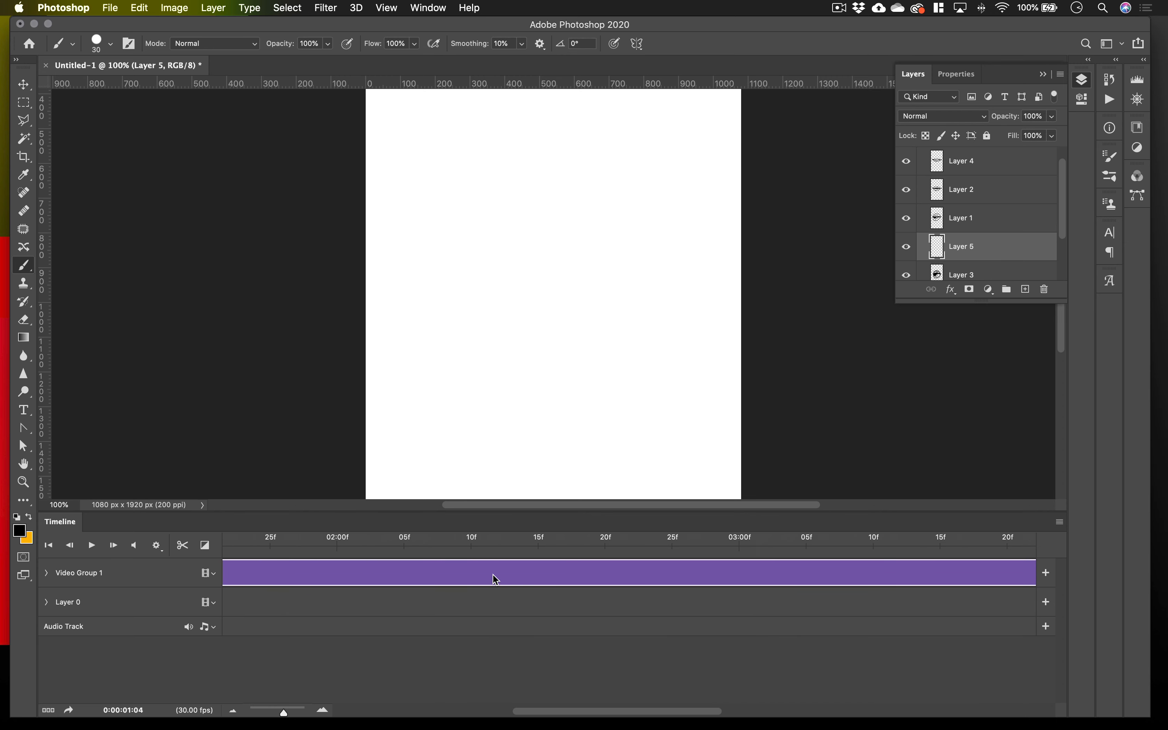
scroll(496, 580, "right", 10)
scroll(489, 578, "left", 10)
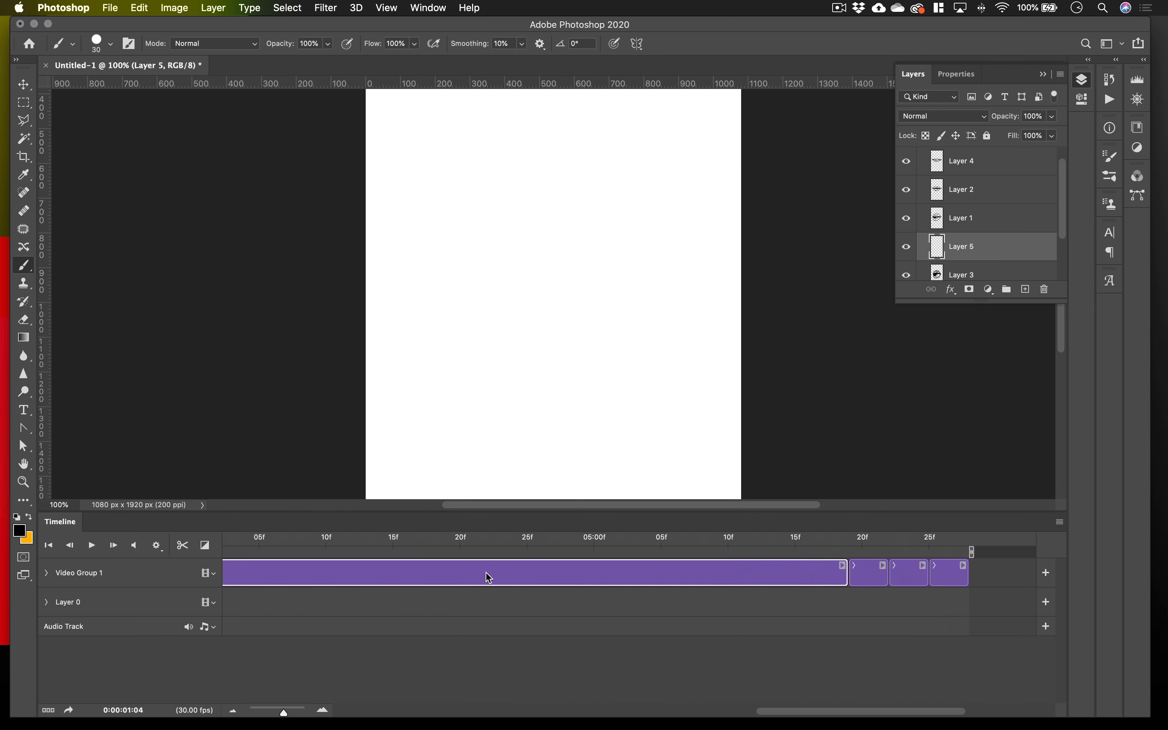
scroll(488, 576, "right", 7)
left_click_drag(591, 576, 257, 580)
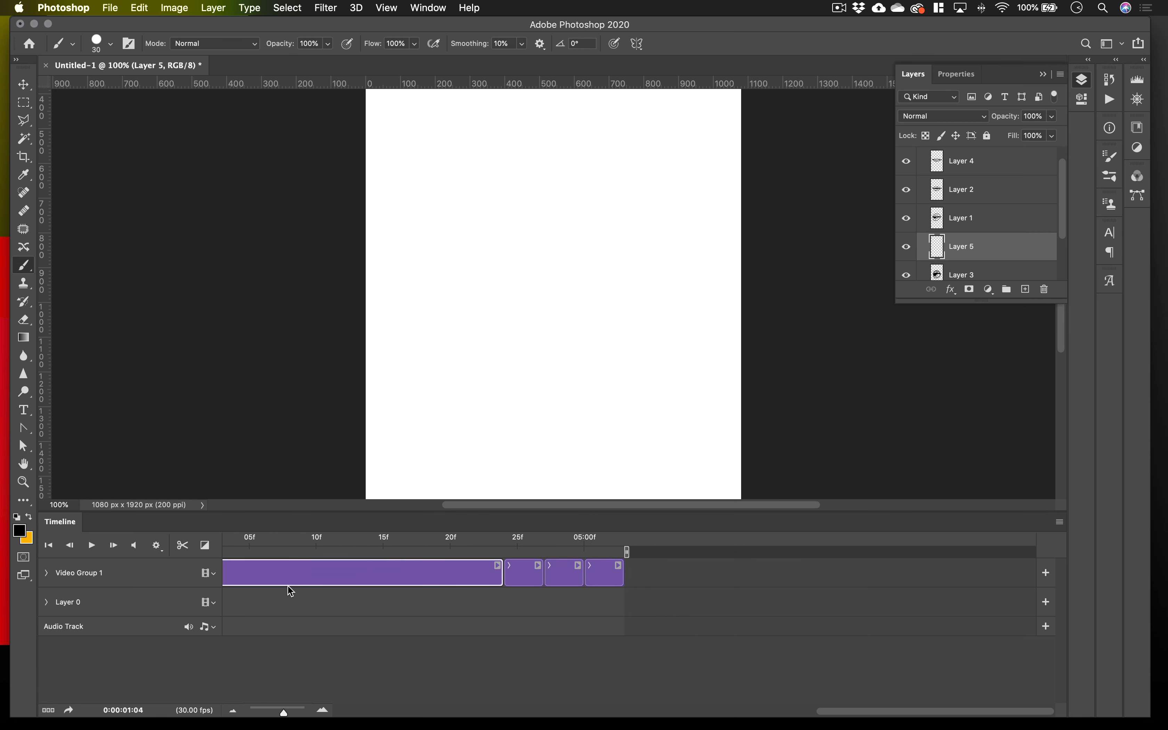
scroll(293, 591, "left", 2)
left_click_drag(282, 713, 267, 717)
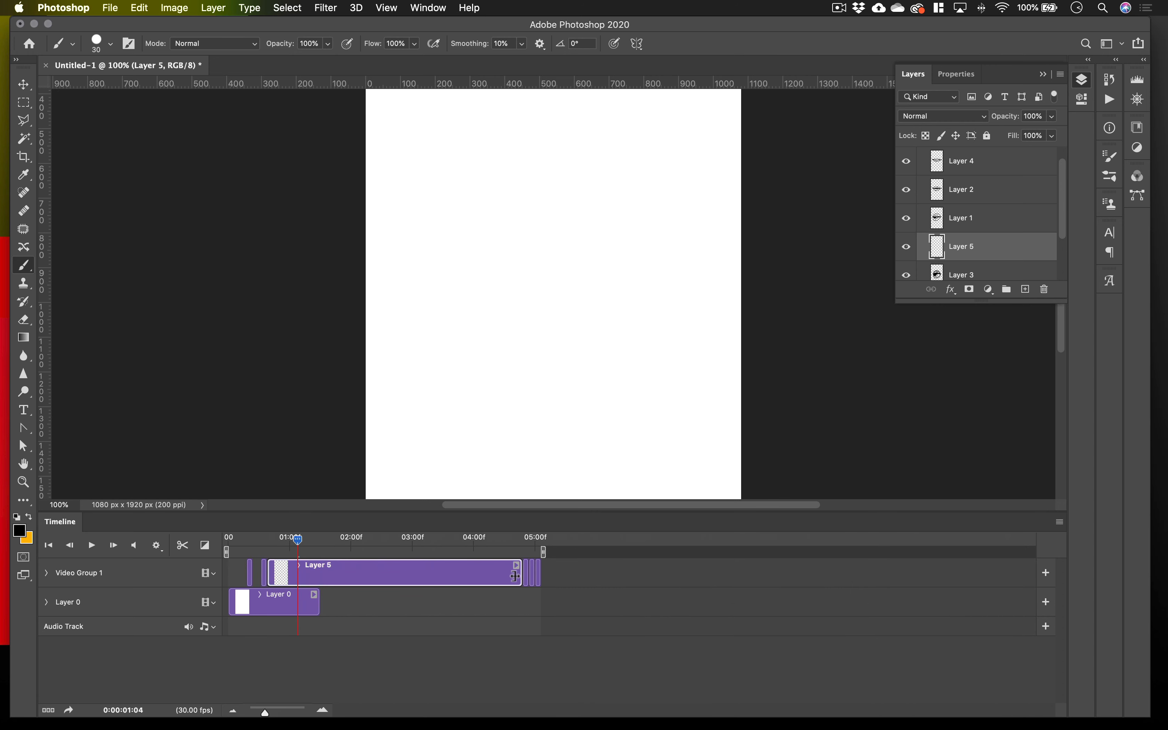
mouse_move(515, 576)
left_mouse_down()
mouse_move(279, 583)
mouse_move(281, 540)
mouse_move(261, 539)
mouse_move(262, 551)
left_mouse_up()
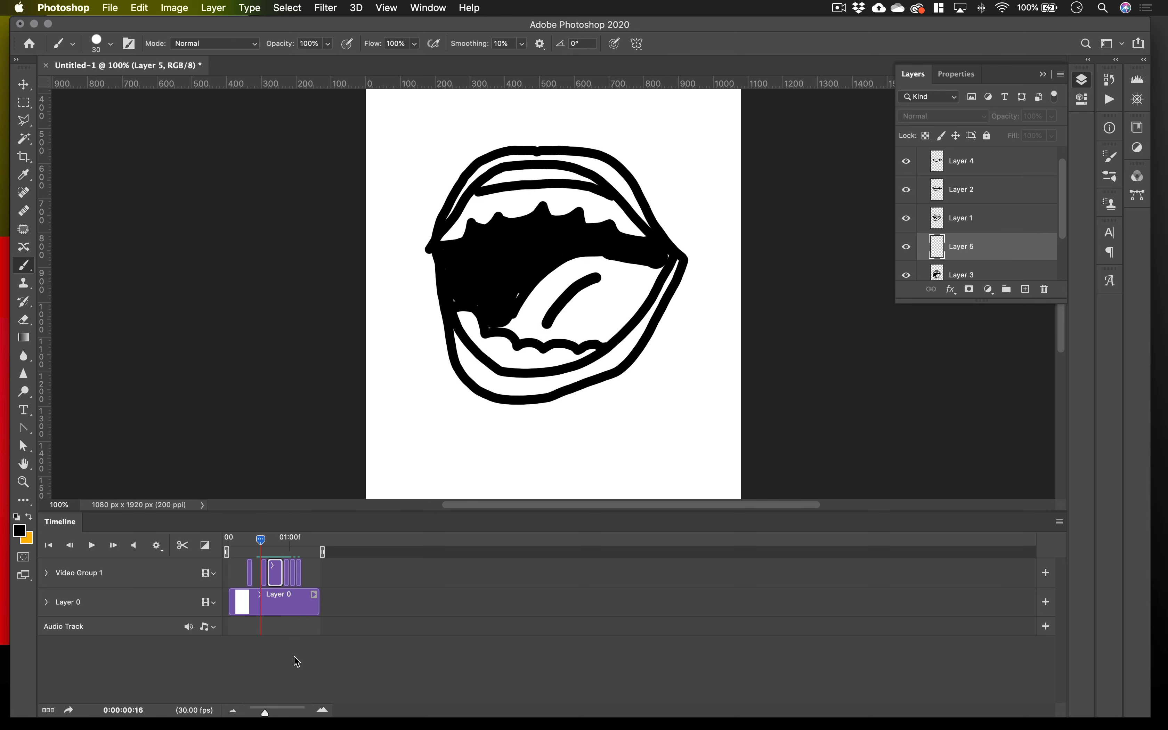
Close the gap ahead of the Layer 3 clip, place the Layer 5 clip directly behind it and trim Layer 5 to two frames.
left_click_drag(267, 713, 290, 715)
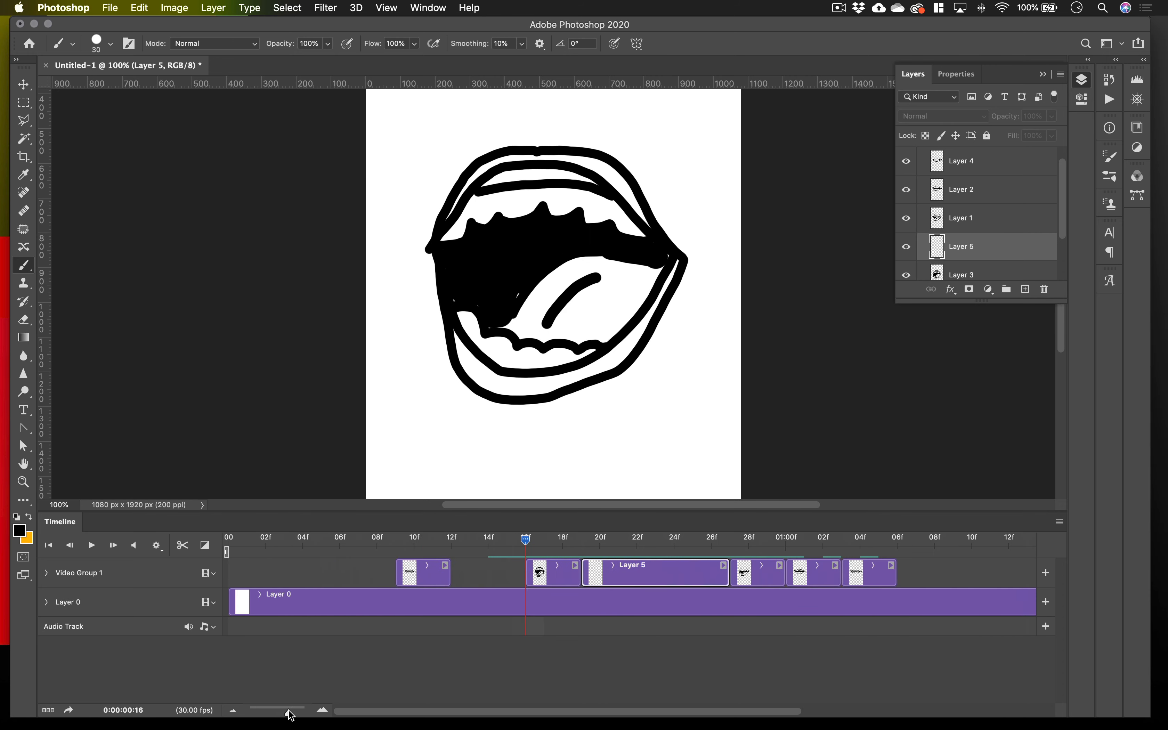
mouse_move(560, 575)
left_mouse_down()
mouse_move(486, 575)
mouse_move(470, 540)
mouse_move(433, 543)
mouse_move(465, 553)
left_mouse_up()
left_click_drag(652, 579, 578, 580)
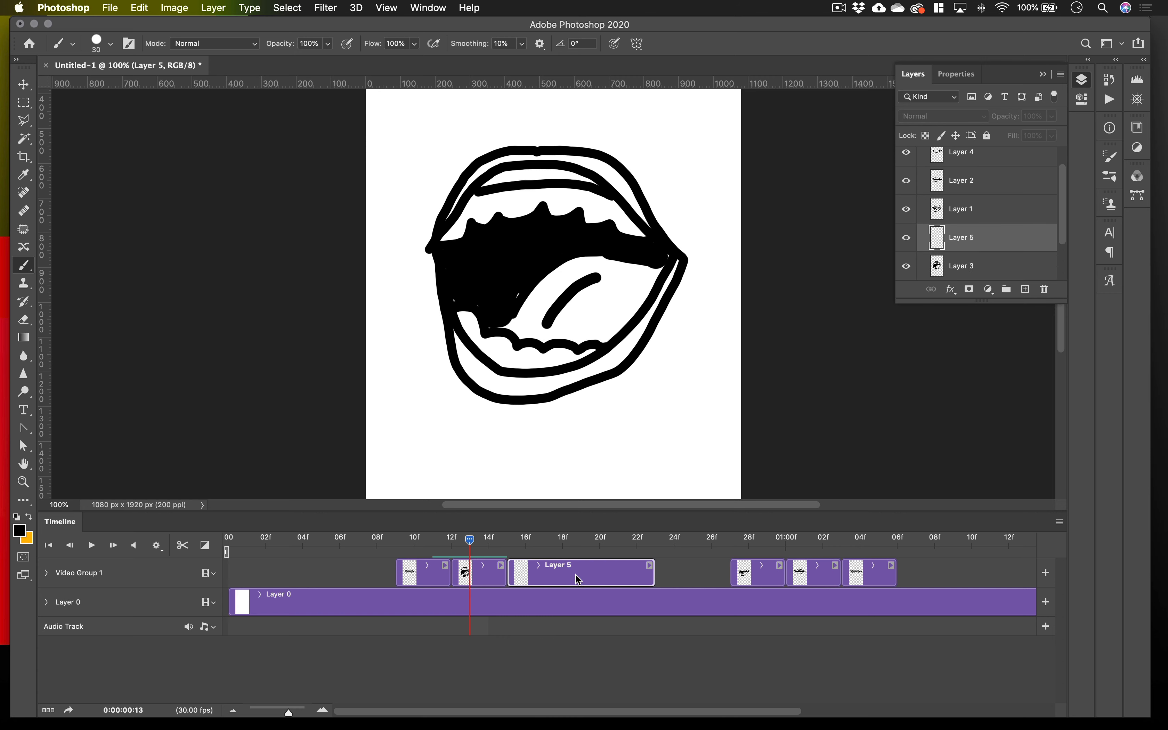
left_click_drag(653, 578, 543, 579)
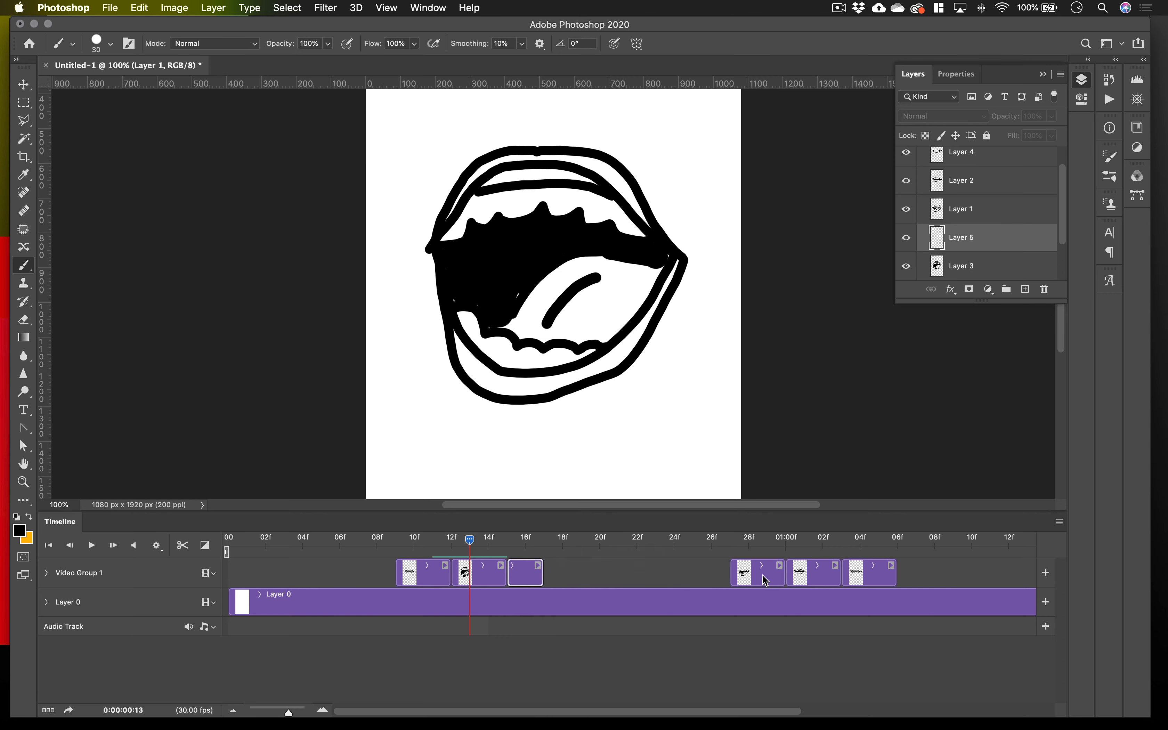
Move the Layer 1, Layer 2 and Layer 4 clips back-to-back directly behind the Layer 5 clip.
left_click_drag(763, 577, 578, 576)
left_click_drag(827, 576, 637, 574)
left_click_drag(852, 576, 666, 576)
At frame 15, activate onion skins with one frame before and one after, and make Layer 5 the active layer.
left_click_drag(474, 543, 516, 543)
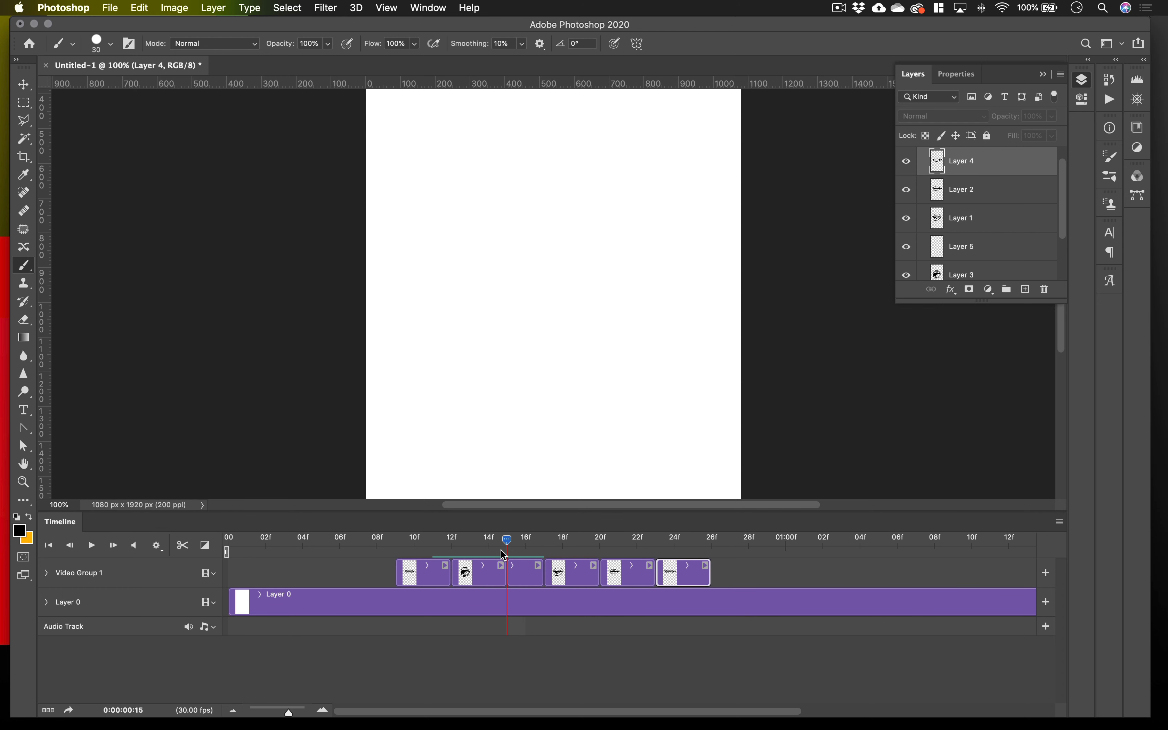
left_click(1060, 522)
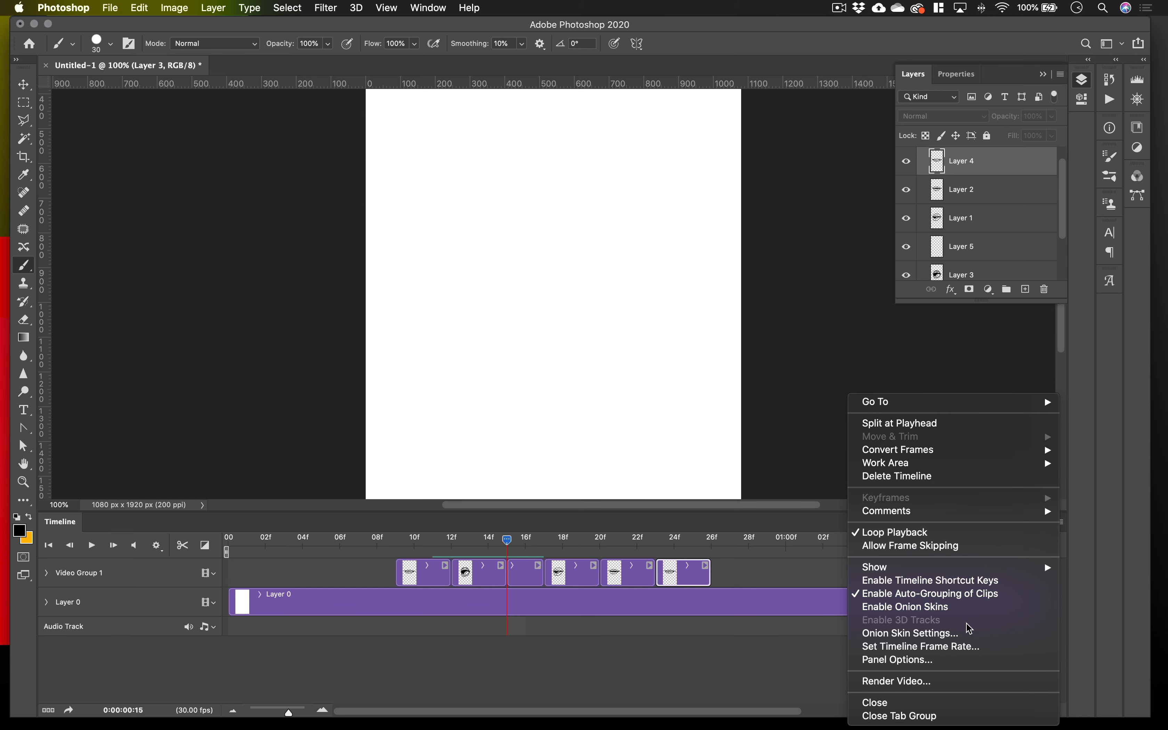
left_click(965, 632)
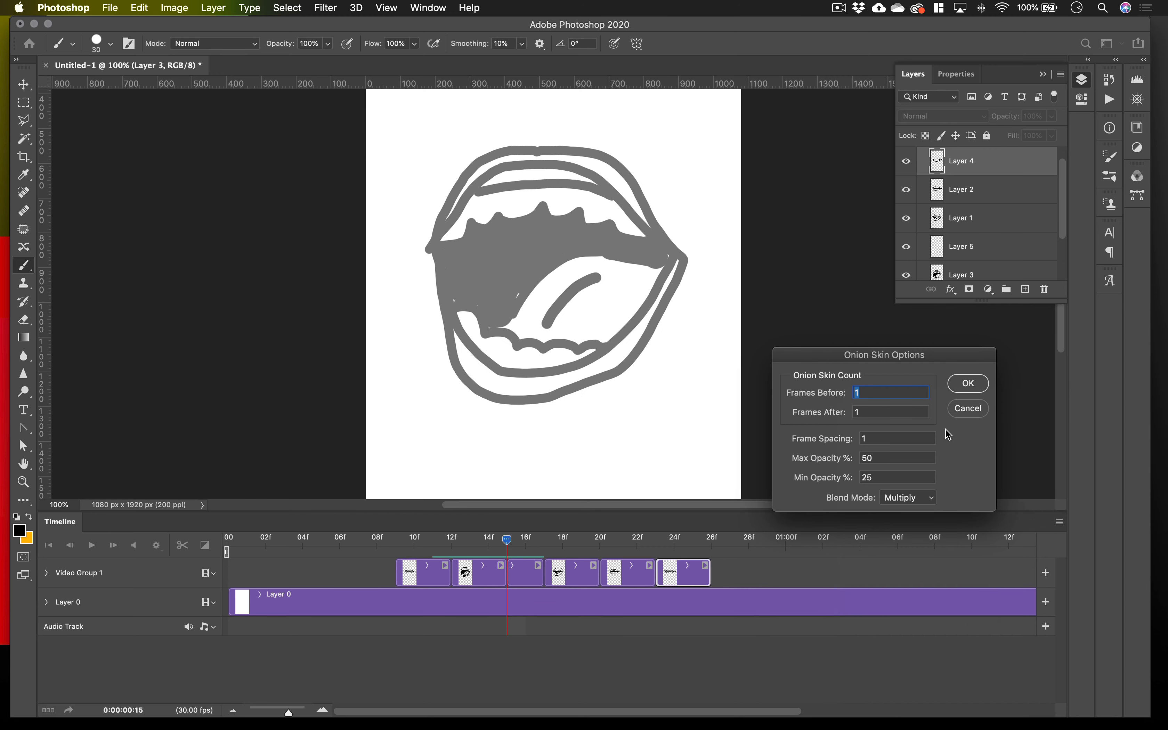
left_click(968, 386)
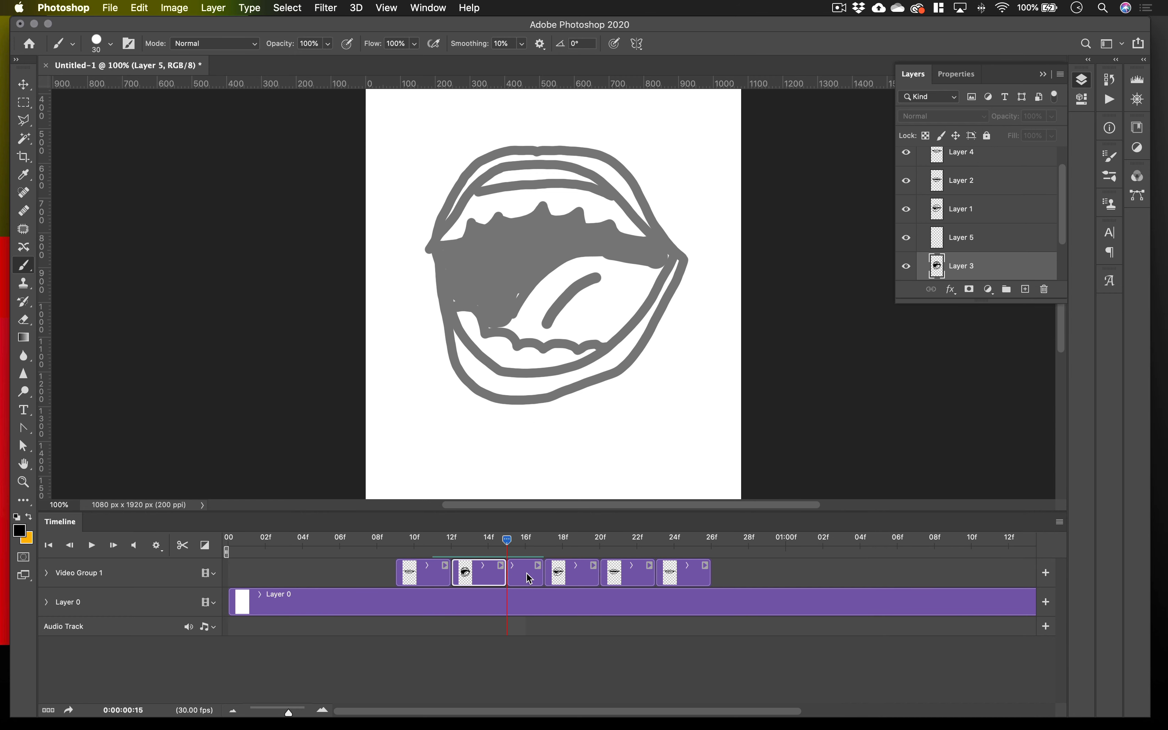
left_click(972, 236)
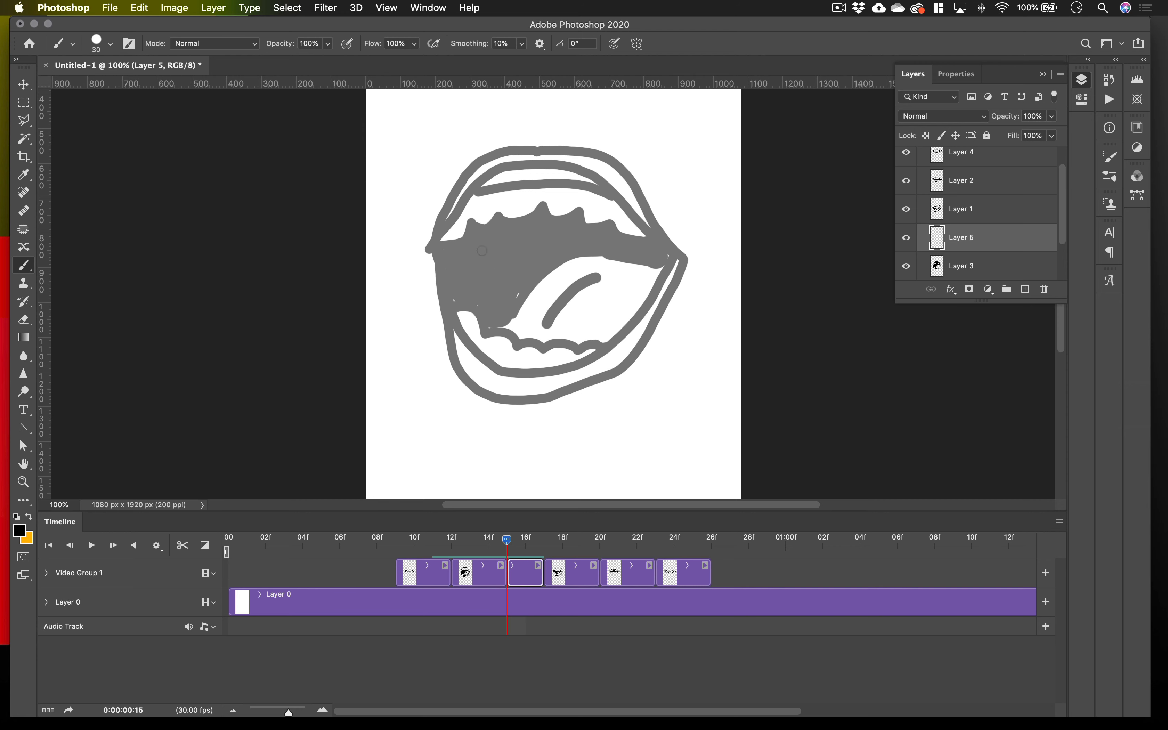
Draw the outer and inner lip outlines of a taller, wide-open mouth on Layer 5 over the onion-skinned drawing.
mouse_move(451, 301)
left_mouse_down()
mouse_move(463, 205)
mouse_move(494, 152)
mouse_move(557, 131)
mouse_move(617, 149)
mouse_move(658, 223)
mouse_move(672, 298)
mouse_move(595, 426)
mouse_move(561, 439)
mouse_move(493, 436)
mouse_move(477, 420)
mouse_move(450, 303)
left_mouse_up()
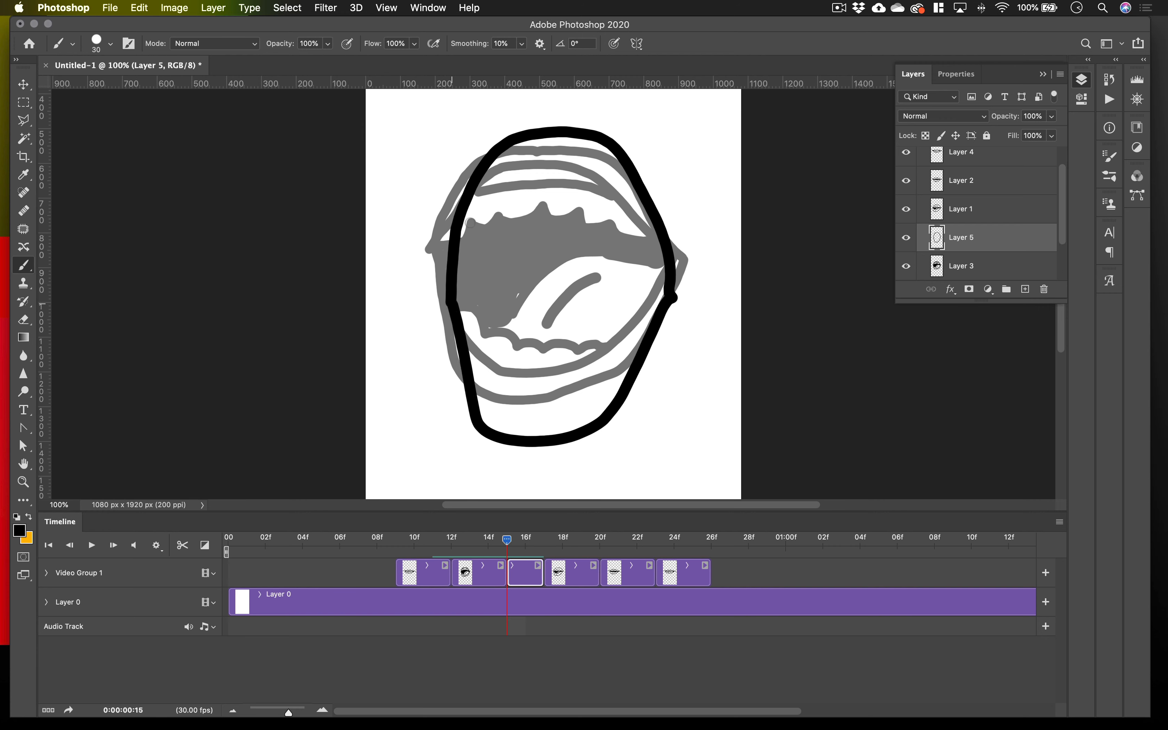
mouse_move(461, 285)
left_mouse_down()
mouse_move(477, 220)
mouse_move(507, 179)
mouse_move(589, 152)
mouse_move(652, 240)
mouse_move(667, 296)
mouse_move(591, 394)
mouse_move(556, 414)
mouse_move(494, 400)
mouse_move(458, 289)
left_mouse_up()
scroll(484, 198, "down", 5)
scroll(483, 198, "up", 6)
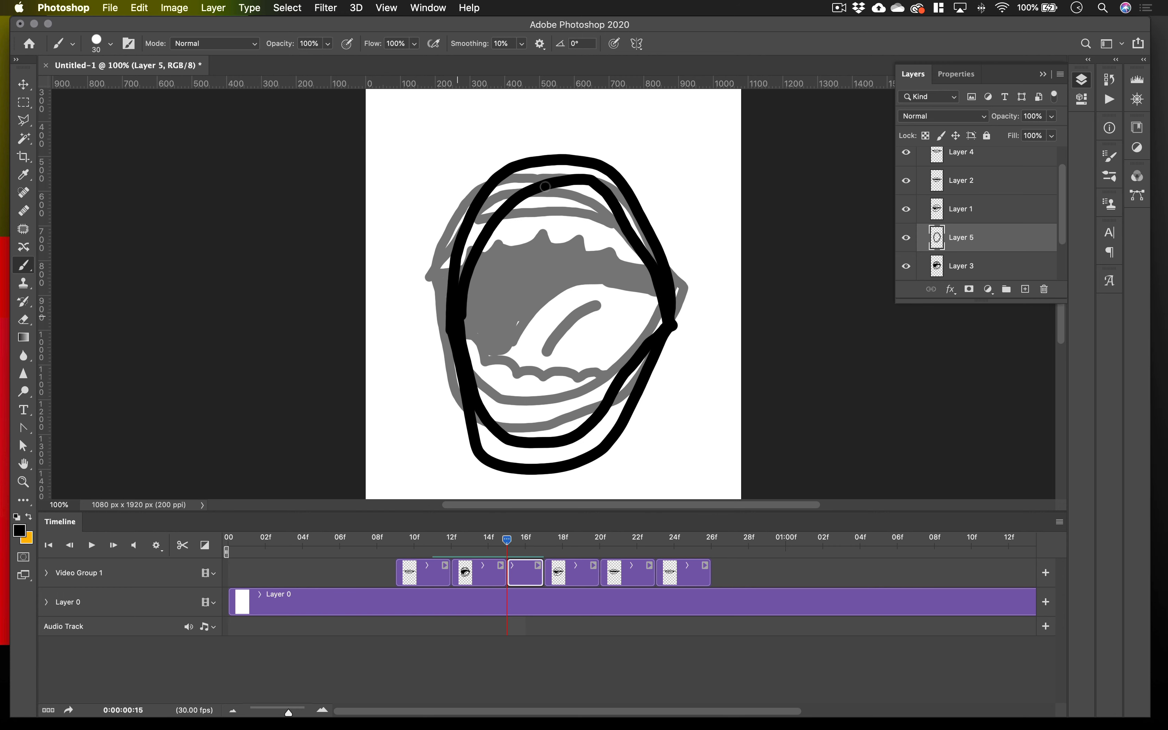
Draw the upper and lower teeth edges, an upper gum line and a curved tongue with a centre crease inside the open mouth.
mouse_move(494, 233)
left_mouse_down()
mouse_move(547, 217)
mouse_move(606, 230)
left_mouse_up()
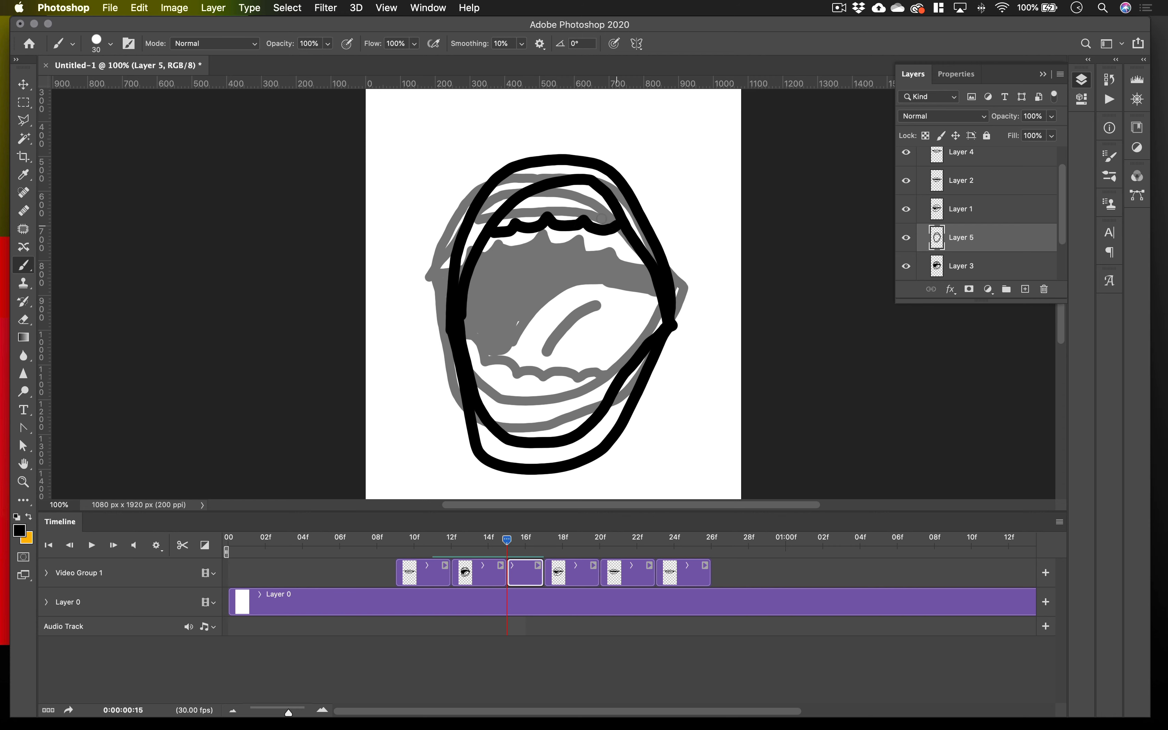
left_click_drag(533, 192, 598, 194)
left_click_drag(488, 413, 538, 419)
left_click_drag(557, 420, 589, 419)
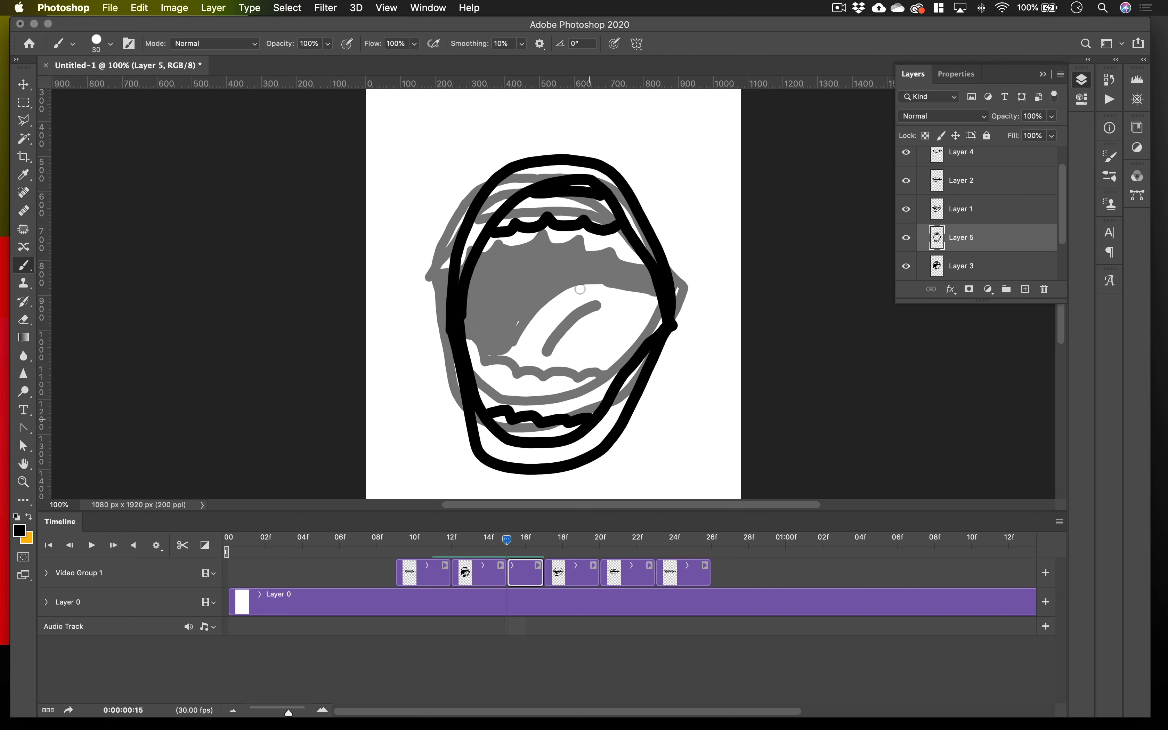
mouse_move(592, 261)
left_mouse_down()
mouse_move(528, 300)
mouse_move(513, 347)
left_mouse_up()
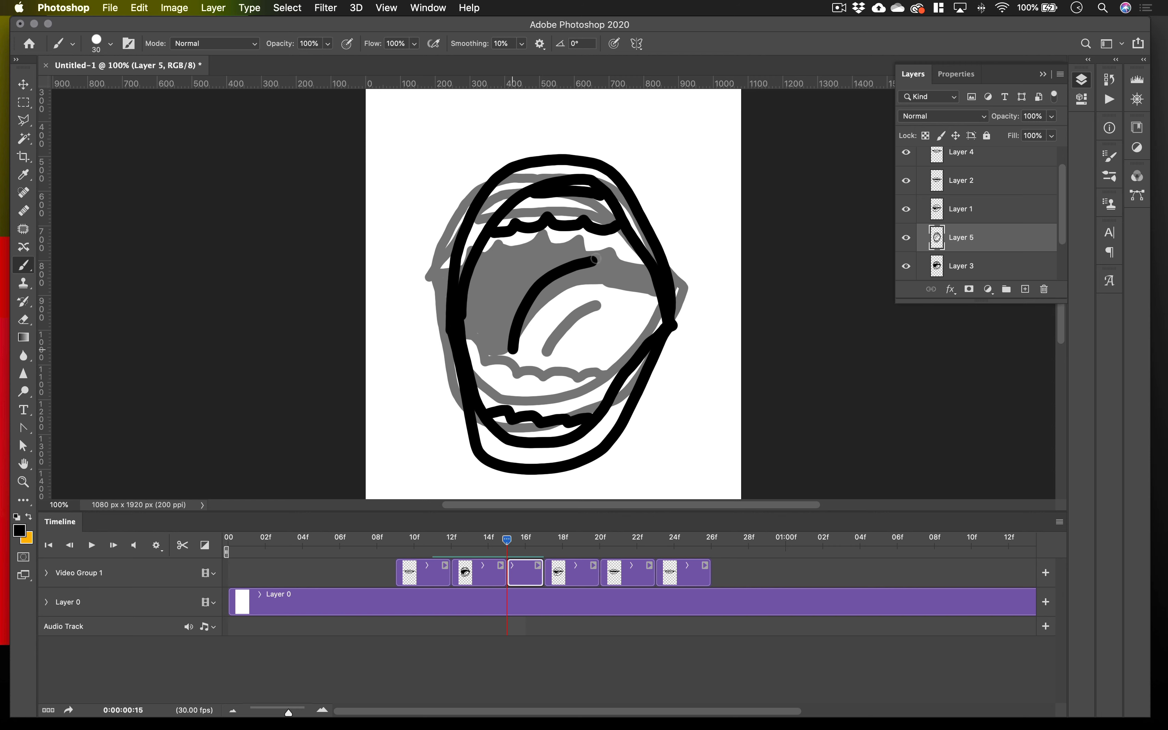
mouse_move(600, 258)
left_mouse_down()
mouse_move(635, 256)
mouse_move(558, 314)
mouse_move(512, 370)
mouse_move(523, 410)
left_mouse_up()
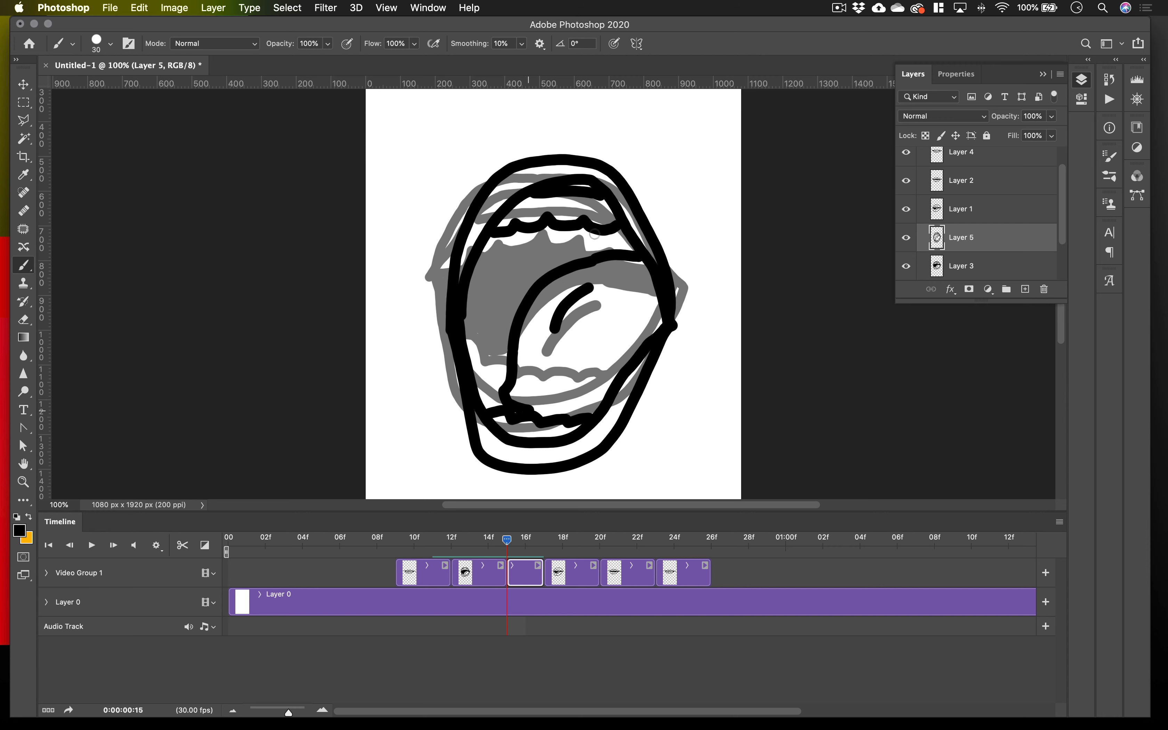
Enlarge the brush to 70 px and fill the dark mouth cavity around the tongue with black on Layer 5.
mouse_move(594, 234)
left_mouse_down()
mouse_move(574, 237)
mouse_move(614, 238)
left_mouse_up()
key("bracketright")
key("bracketright")
key("bracketright")
key("bracketright")
mouse_move(521, 256)
left_mouse_down()
mouse_move(496, 246)
mouse_move(472, 318)
mouse_move(478, 364)
mouse_move(494, 376)
mouse_move(496, 288)
mouse_move(495, 369)
mouse_move(516, 277)
mouse_move(570, 246)
mouse_move(618, 240)
mouse_move(511, 245)
mouse_move(557, 249)
mouse_move(519, 279)
mouse_move(555, 264)
mouse_move(490, 399)
left_mouse_up()
Turn off onion skins and play the animation from frame 6 to check the new open-mouth drawing.
mouse_move(510, 537)
left_mouse_down()
mouse_move(447, 542)
mouse_move(574, 540)
mouse_move(343, 552)
left_mouse_up()
left_click(1060, 521)
left_click(898, 609)
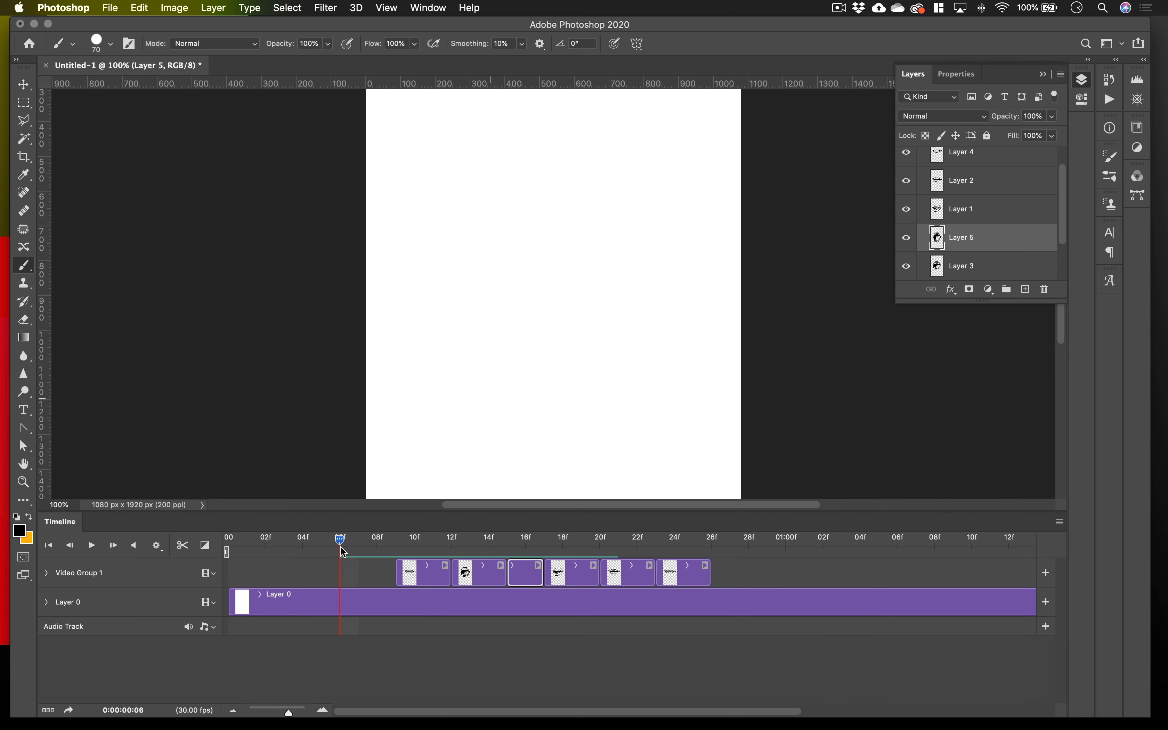
left_click(96, 545)
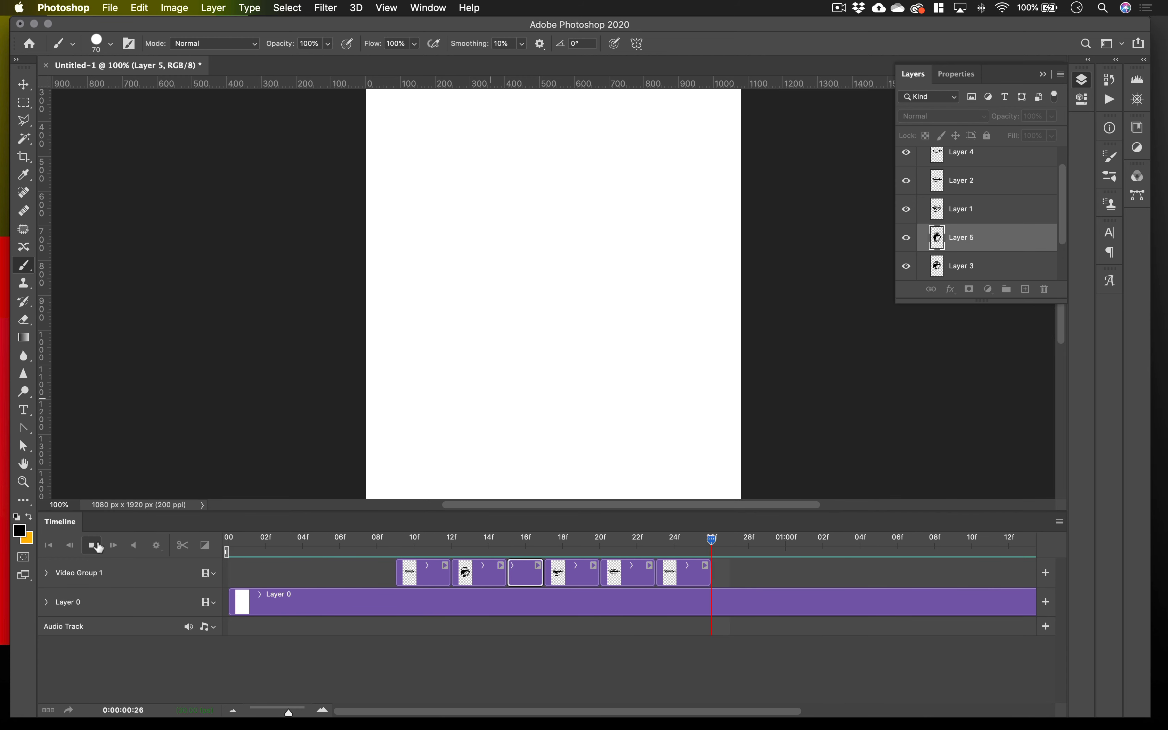
left_click(96, 544)
Add a blank layer at frame 26 behind the Layer 4 clip and trim its clip to end at frame 28.
mouse_move(547, 547)
left_mouse_down()
mouse_move(523, 549)
mouse_move(624, 547)
mouse_move(420, 555)
mouse_move(695, 550)
left_mouse_up()
left_click(1026, 288)
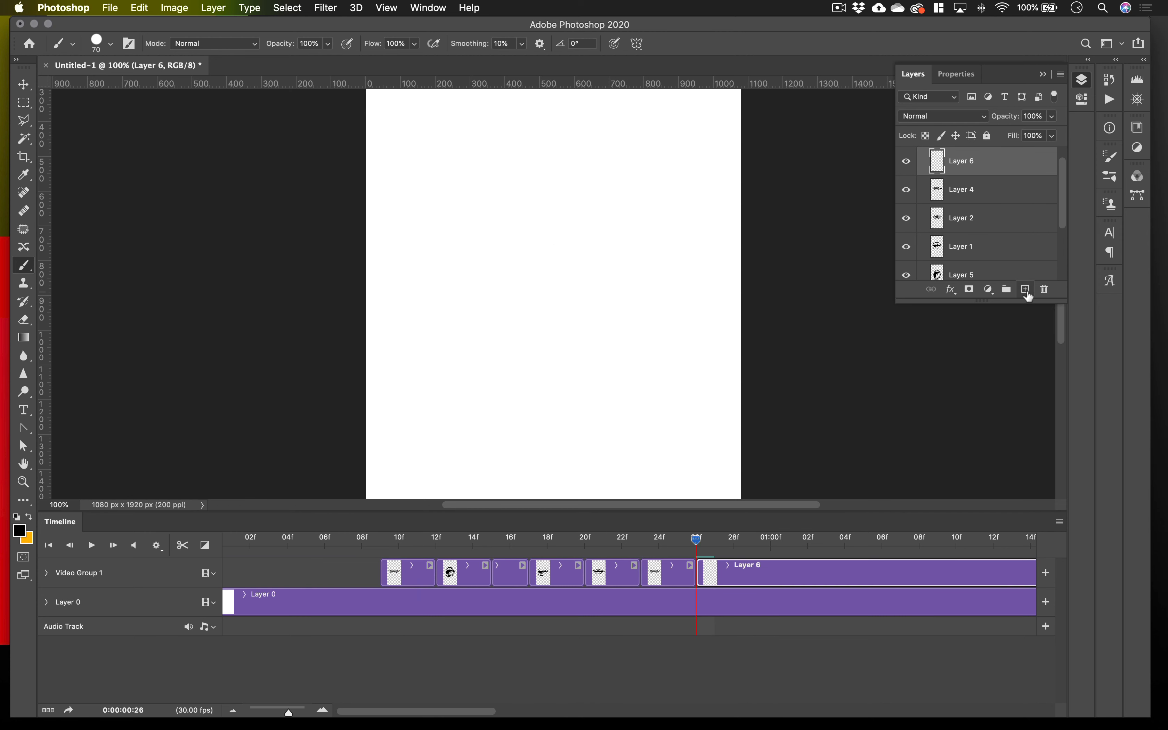
scroll(830, 537, "right", 15)
left_click_drag(288, 713, 267, 714)
left_click_drag(707, 578, 318, 583)
left_click_drag(267, 712, 288, 713)
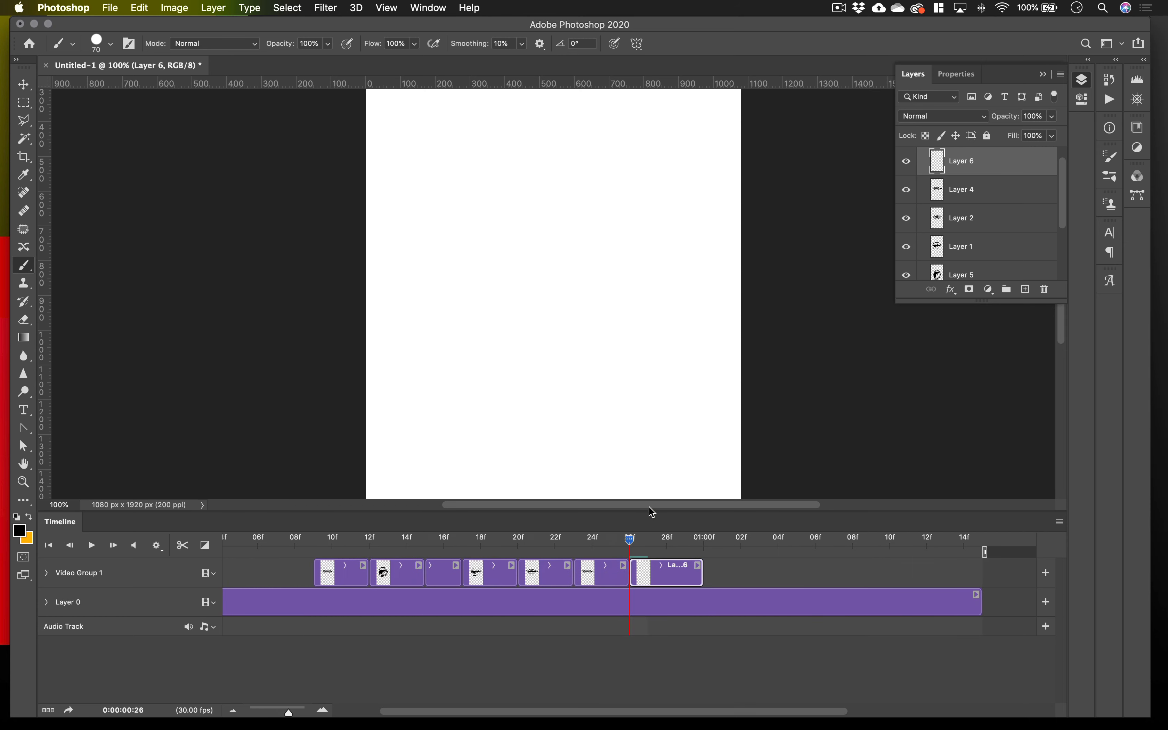
left_click_drag(630, 540, 641, 542)
left_click_drag(702, 578, 666, 574)
mouse_move(648, 541)
left_mouse_down()
mouse_move(613, 541)
mouse_move(629, 547)
left_mouse_up()
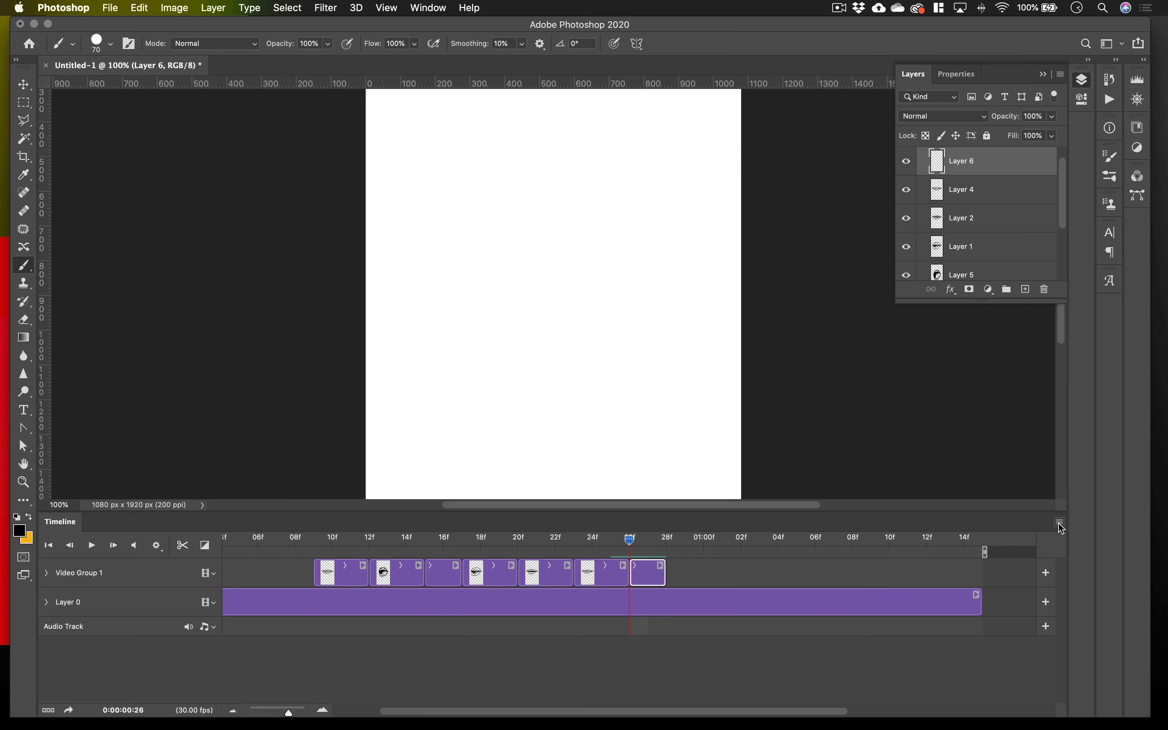
Enable onion skins, reduce the brush to 25 px, and draw thinner closed lips with short cheek lines at both corners on Layer 6.
left_click(1060, 521)
left_click(949, 605)
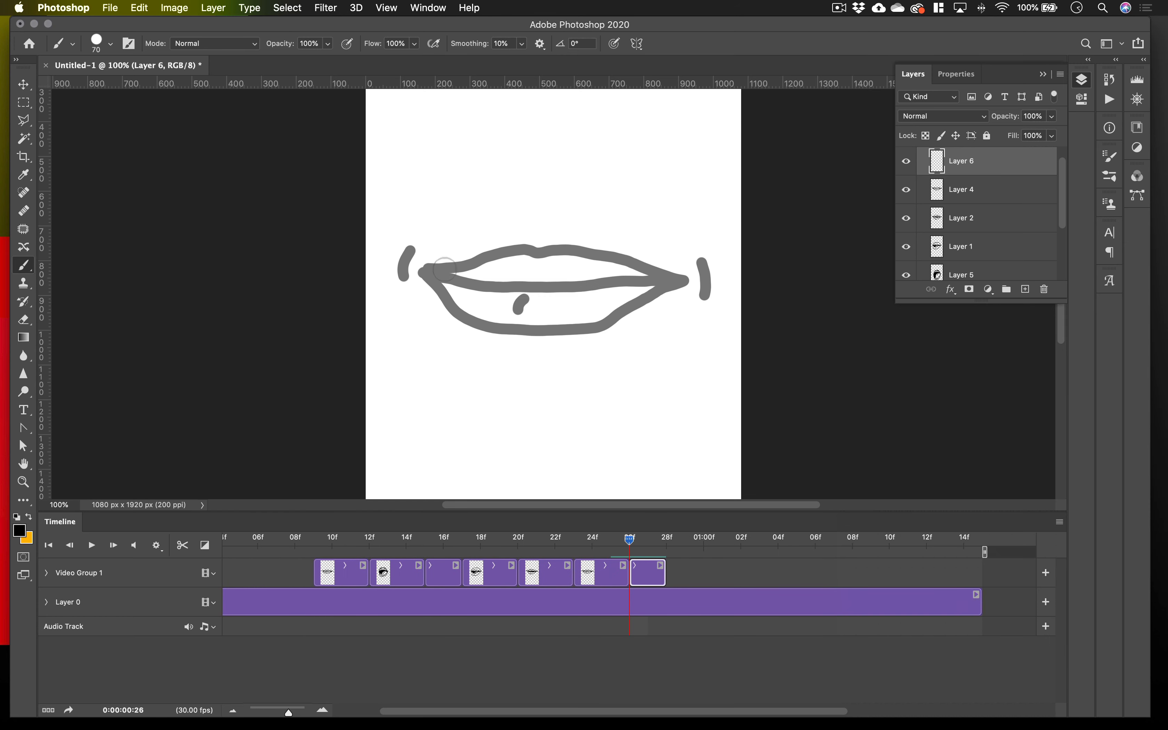
key("bracketleft")
key("bracketleft")
key("bracketleft")
key("bracketleft")
key("bracketleft")
mouse_move(448, 284)
left_mouse_down()
mouse_move(675, 291)
mouse_move(530, 314)
mouse_move(437, 287)
mouse_move(509, 264)
mouse_move(628, 270)
mouse_move(699, 295)
mouse_move(694, 312)
left_mouse_up()
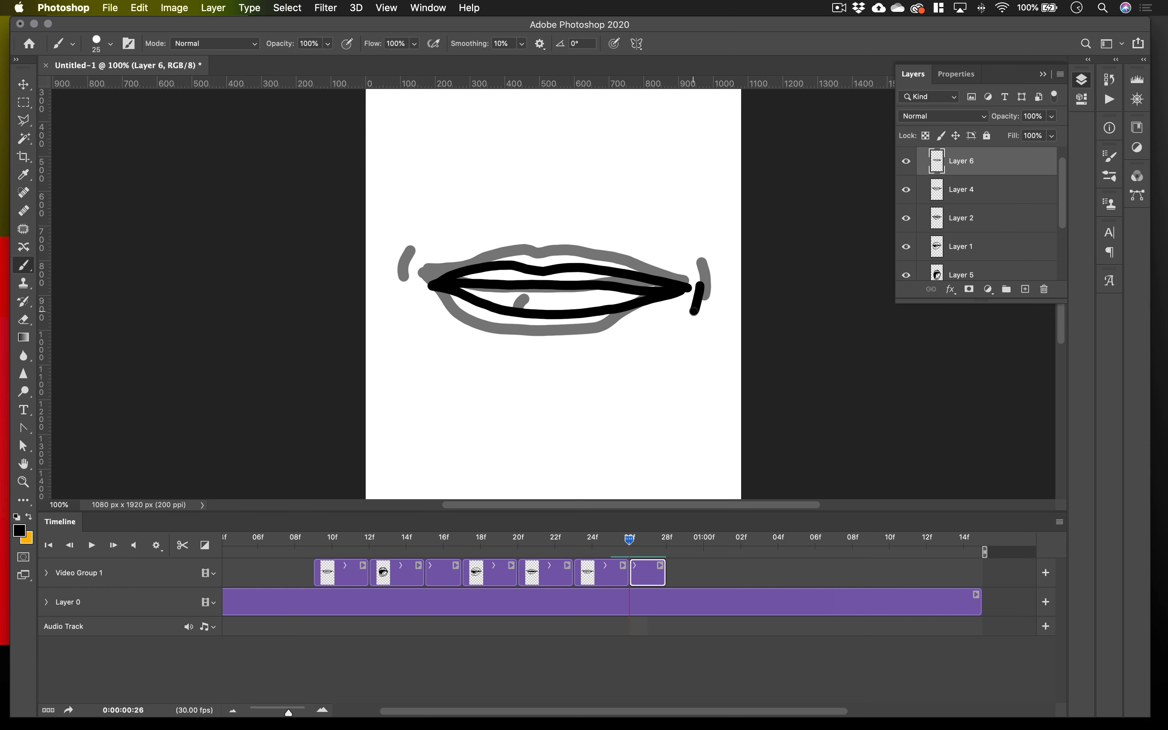
left_click_drag(411, 289, 433, 311)
Turn off onion skins and play the animation to check the new closed-mouth end drawing.
mouse_move(637, 545)
left_mouse_down()
mouse_move(501, 548)
mouse_move(590, 550)
left_mouse_up()
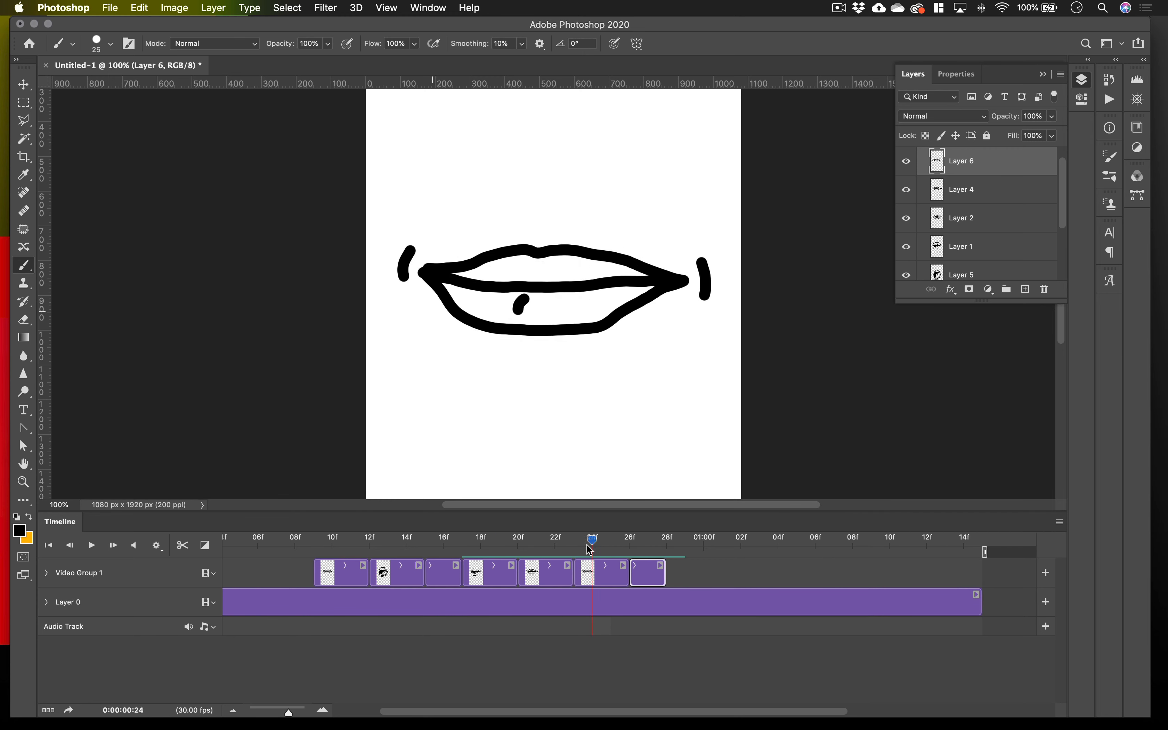
key("space")
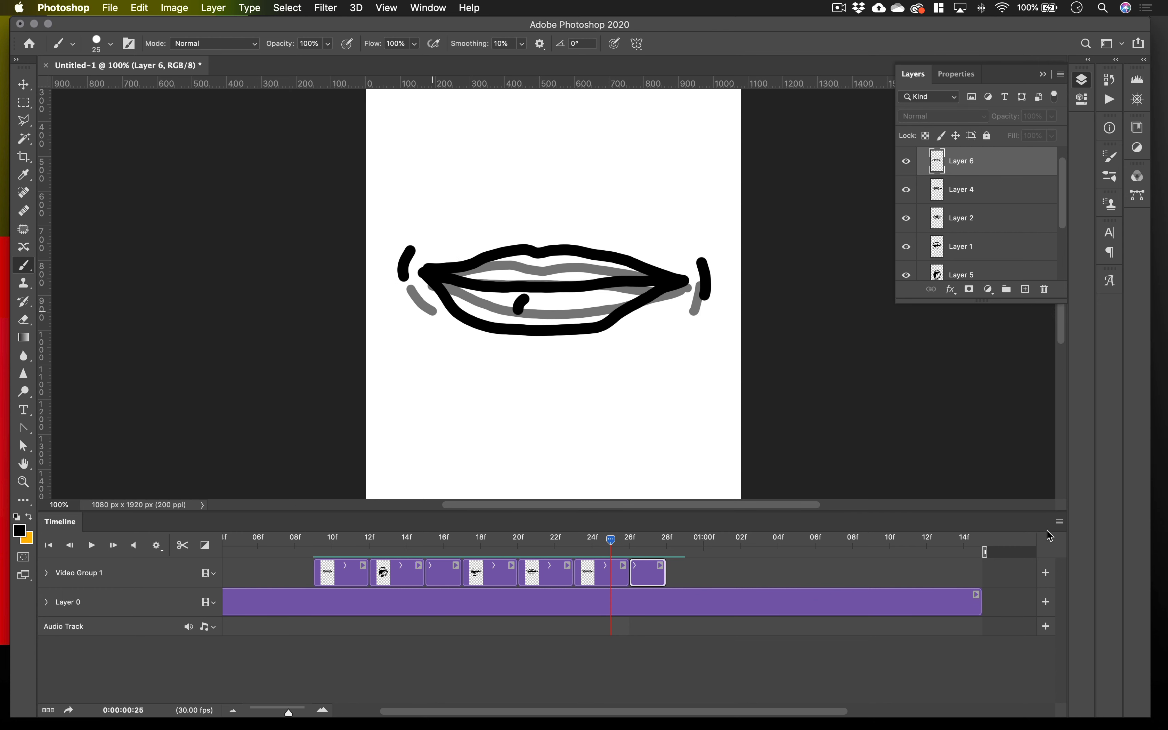
left_click(1059, 522)
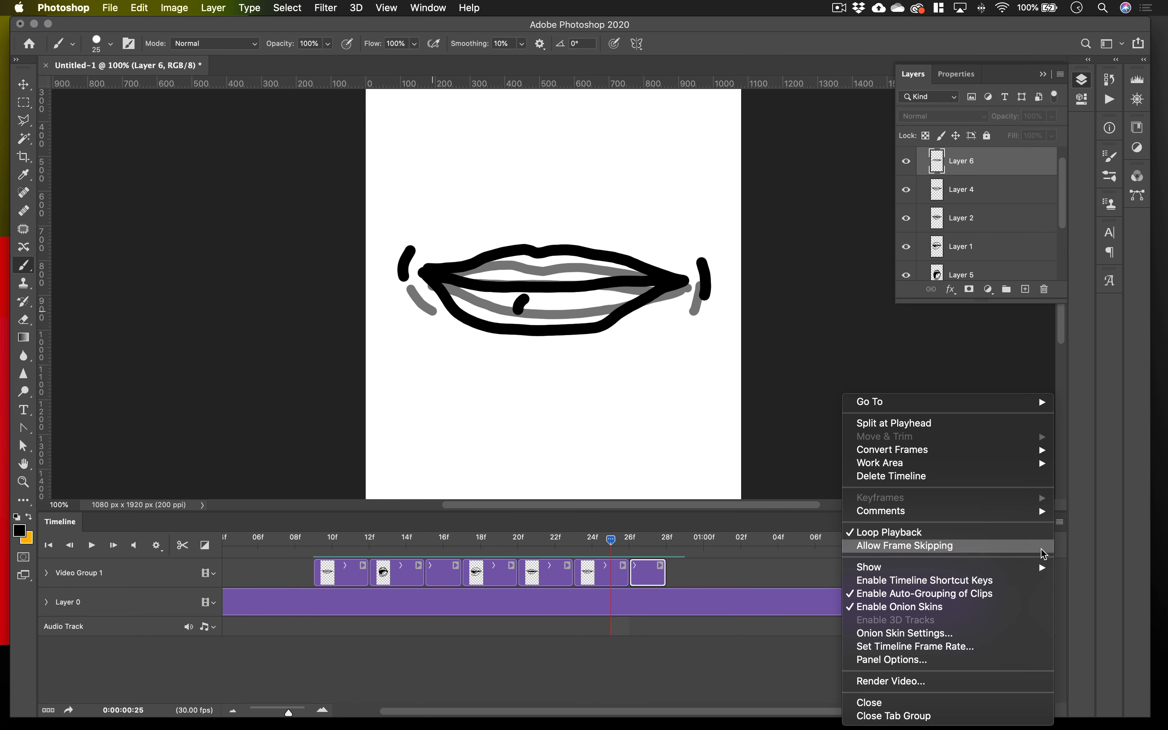
left_click(931, 609)
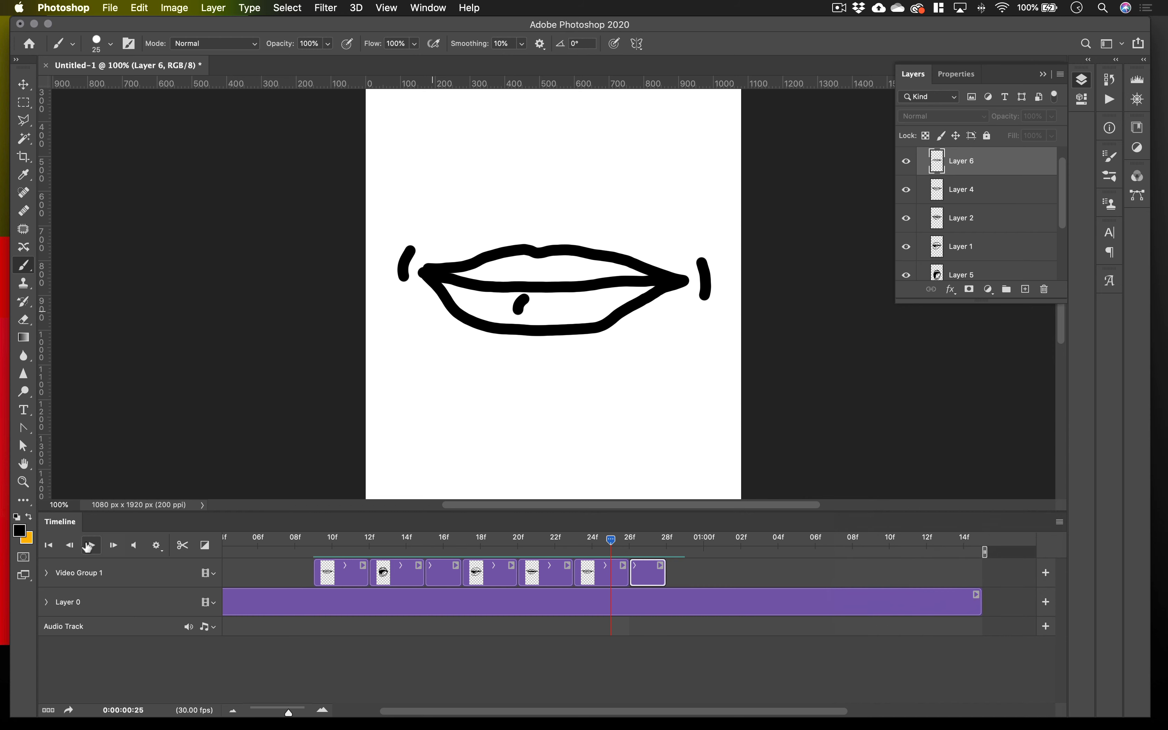
left_click(91, 545)
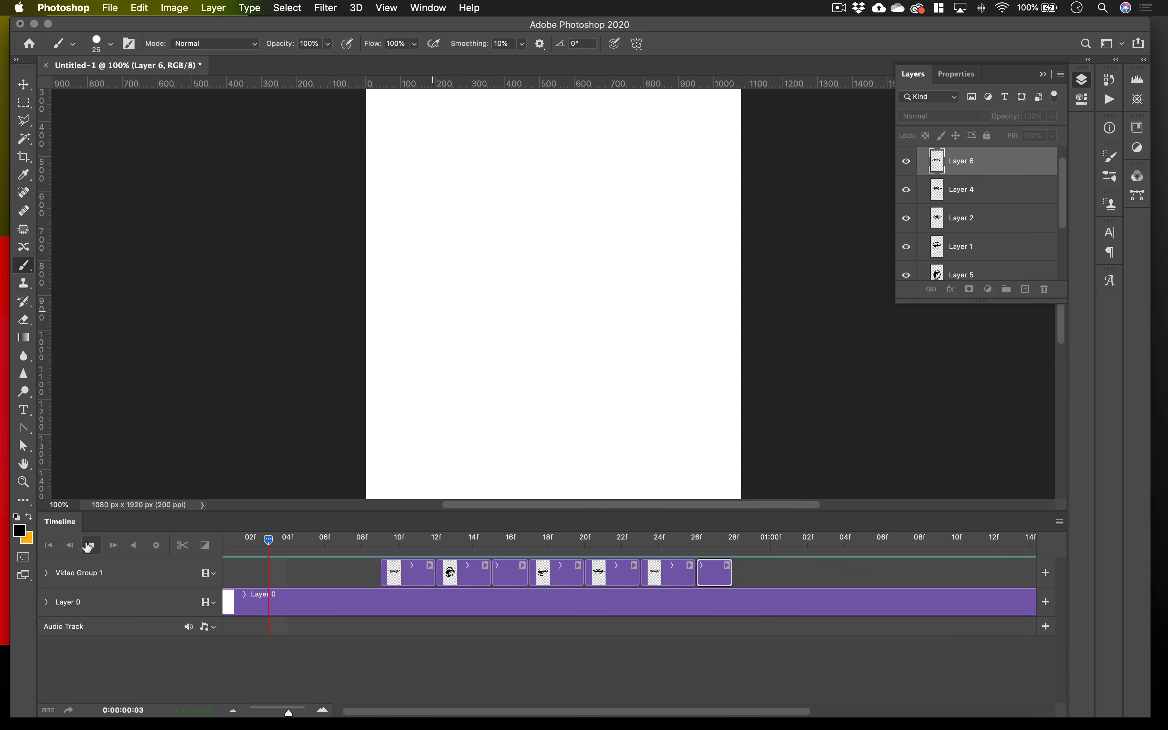
left_click(89, 546)
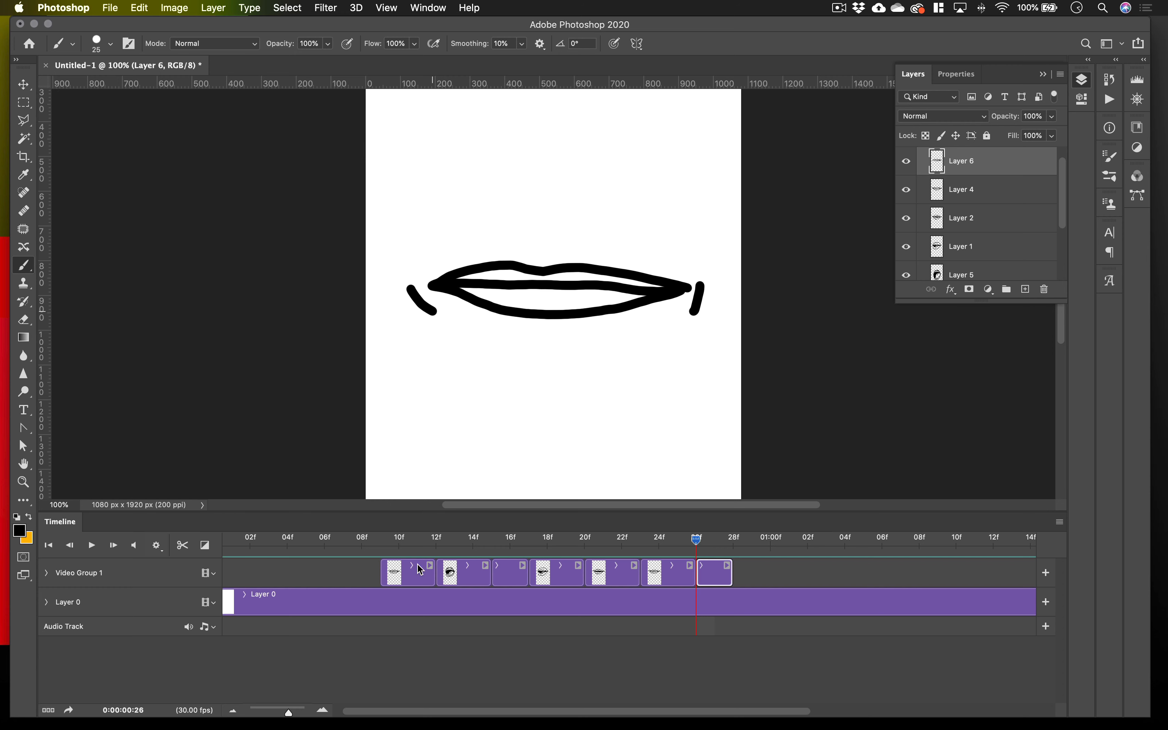
Collapse Video Group 1 and move the whole group about 300 px down the canvas using the Move tool with Auto-Select set to Group.
left_click(47, 573)
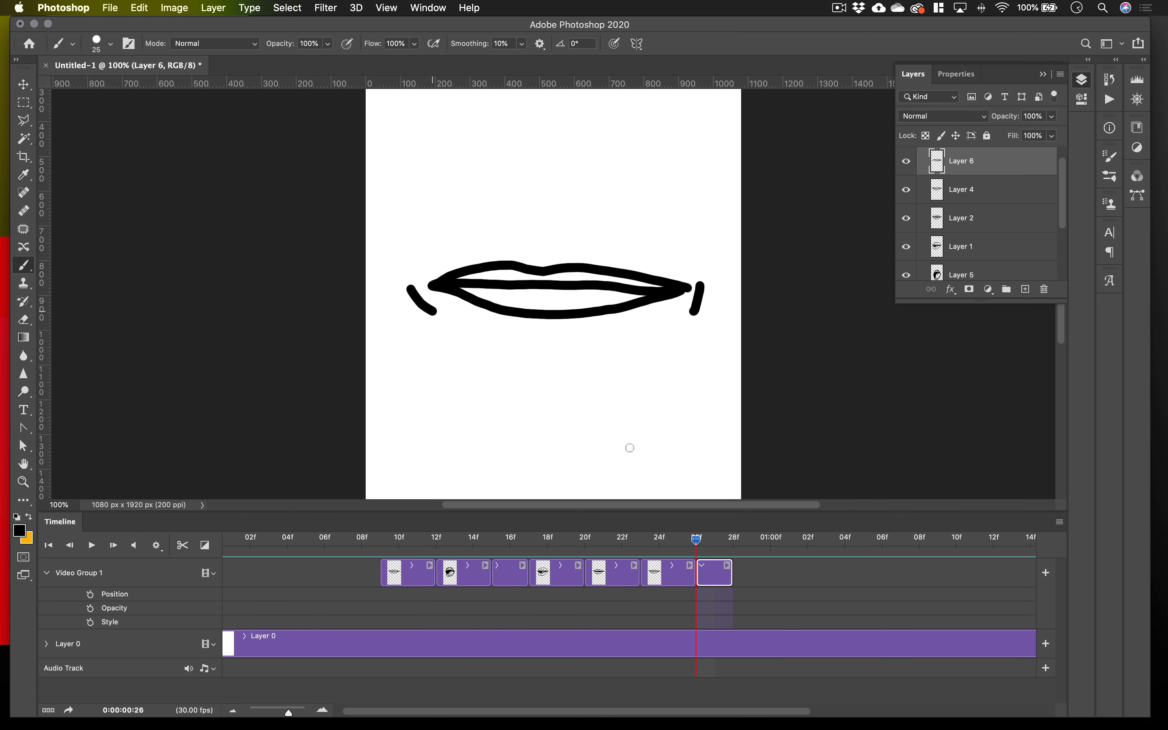
scroll(965, 229, "up", 1)
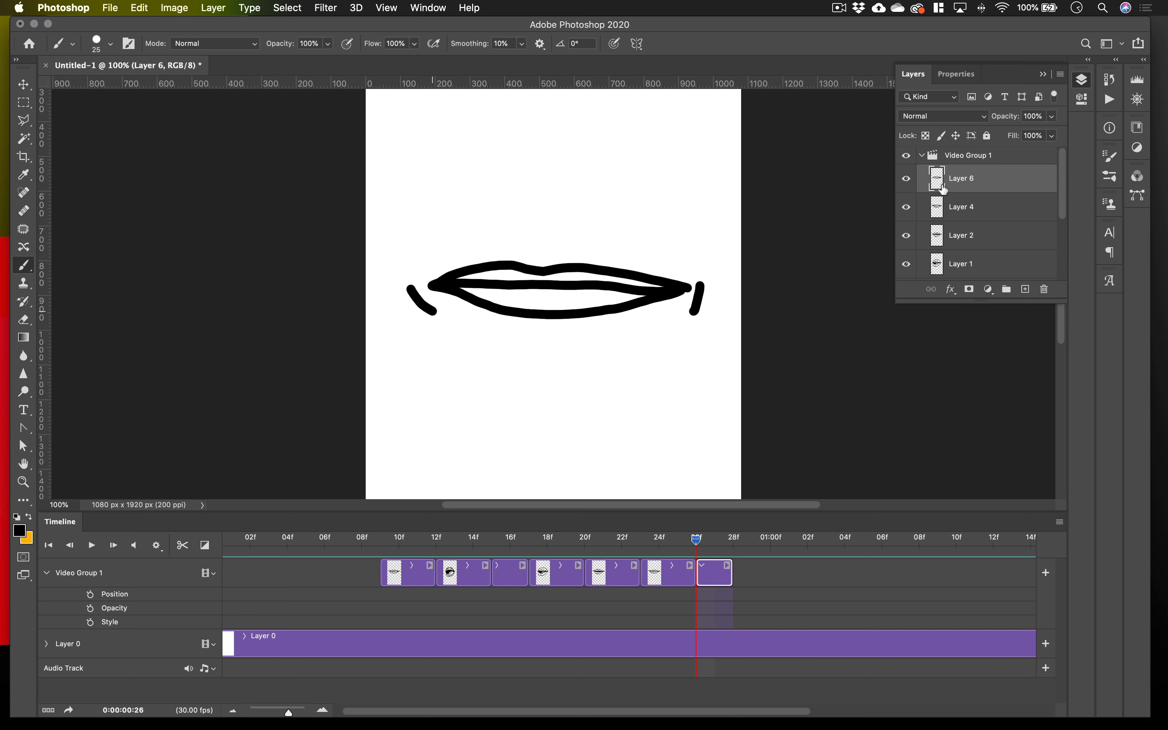
left_click(922, 156)
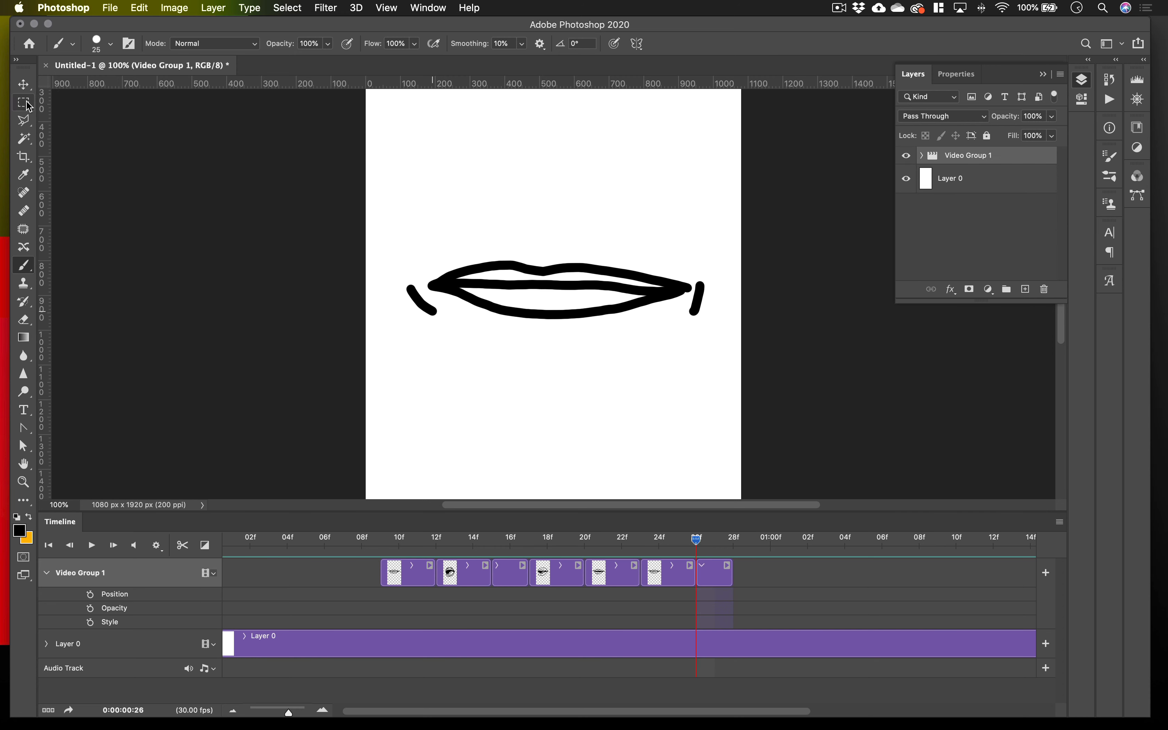
left_click(25, 89)
left_click(163, 44)
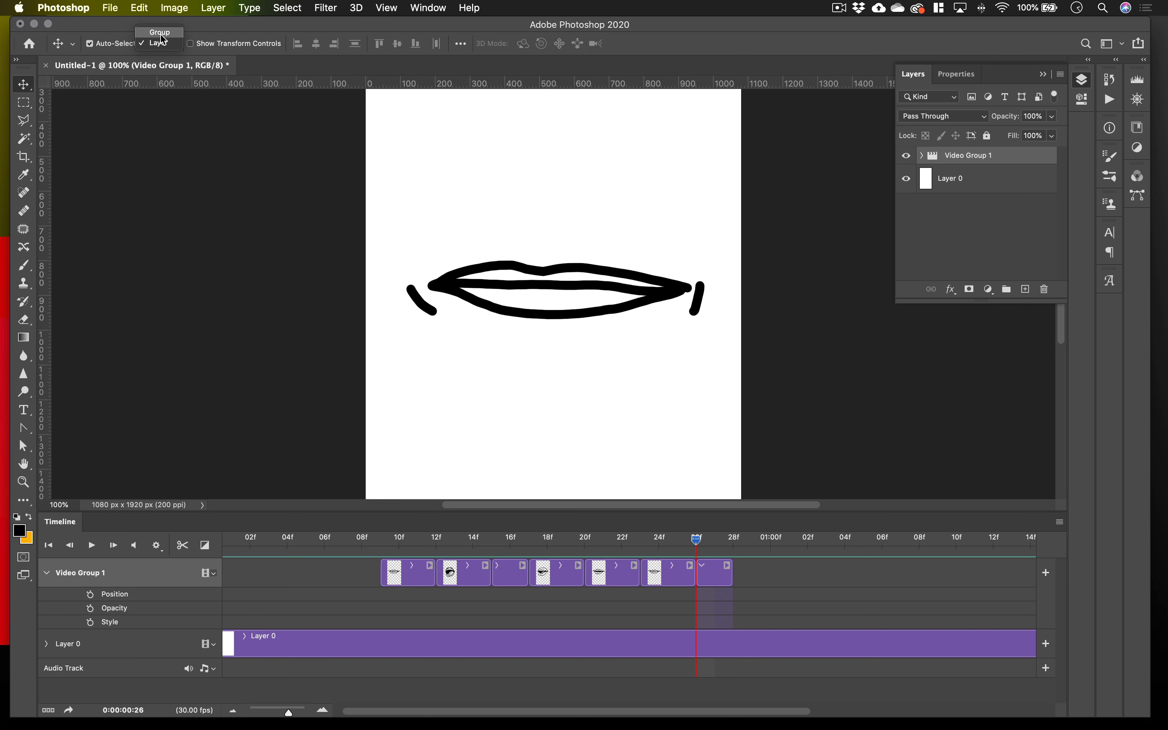
left_click(161, 32)
mouse_move(539, 318)
left_mouse_down()
mouse_move(539, 301)
mouse_move(535, 428)
left_mouse_up()
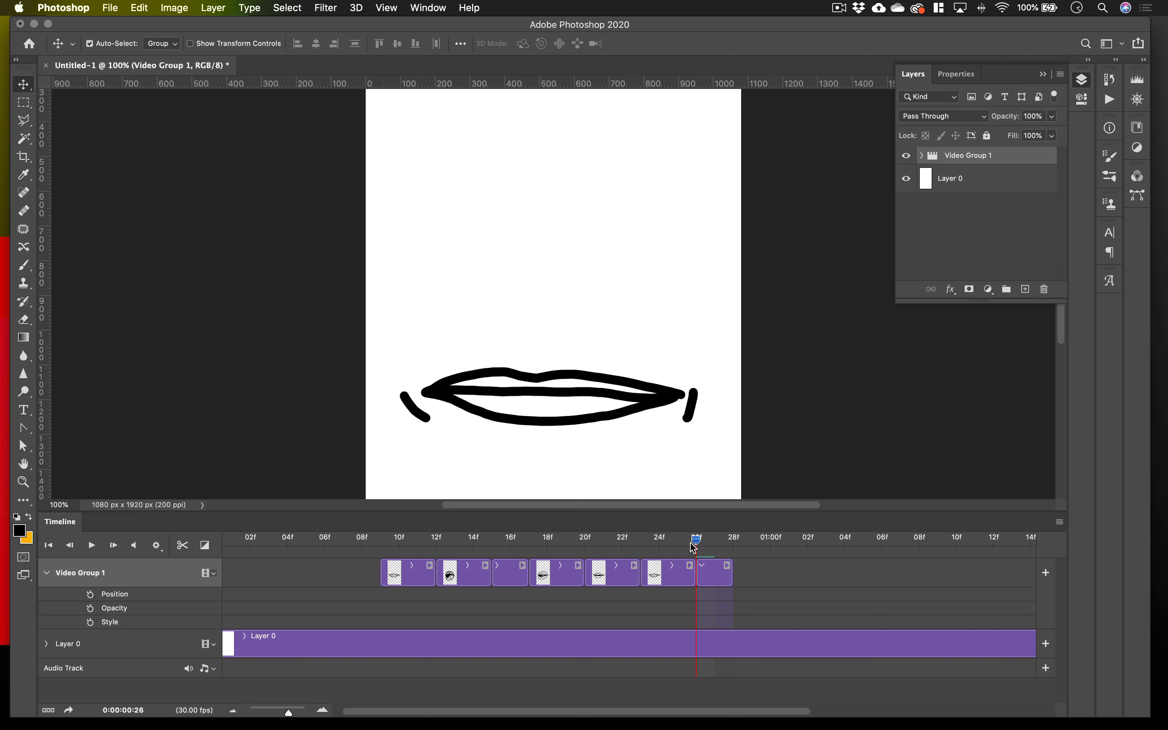
Scrub and play through the mouth frames to check the placement of the moved group on the canvas.
left_click_drag(696, 540, 436, 543)
left_click(510, 541)
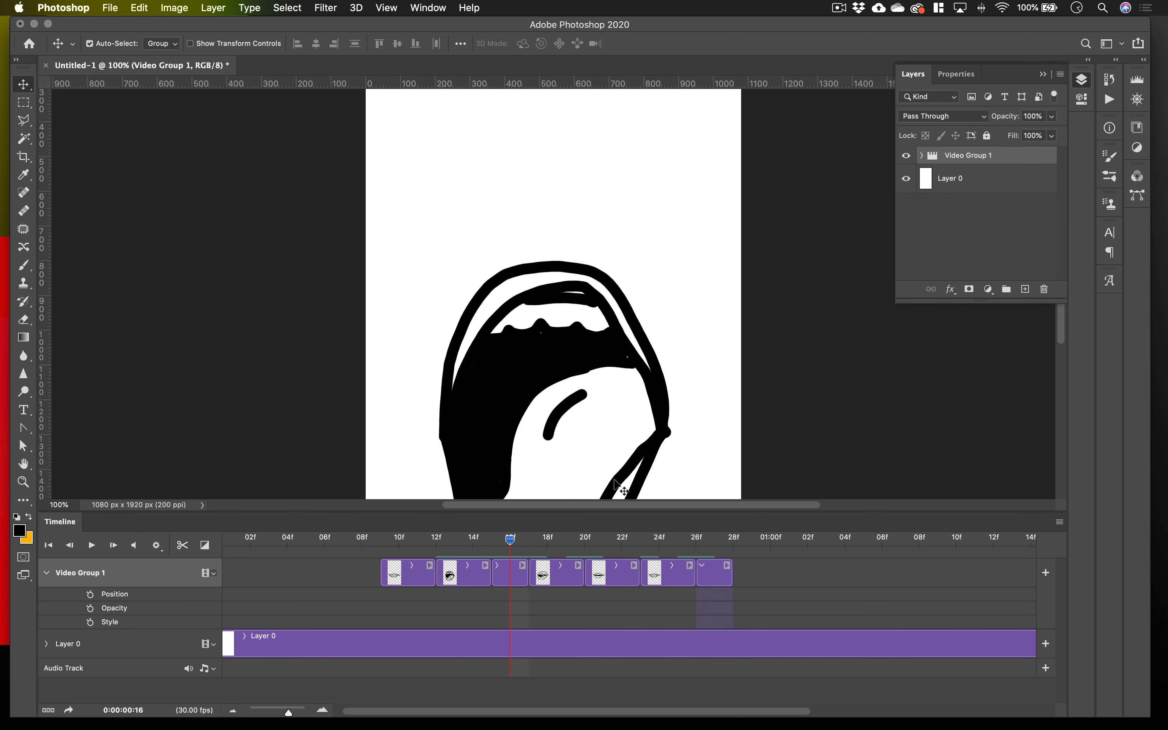
scroll(657, 452, "down", 6)
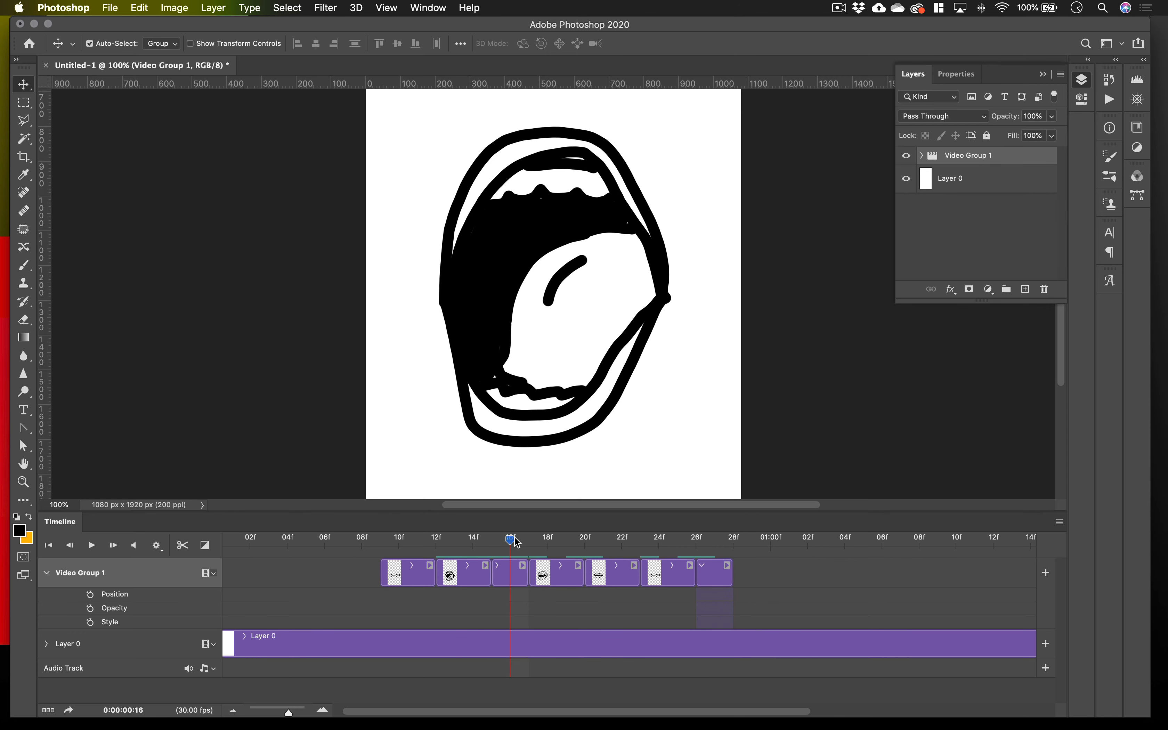
key("space")
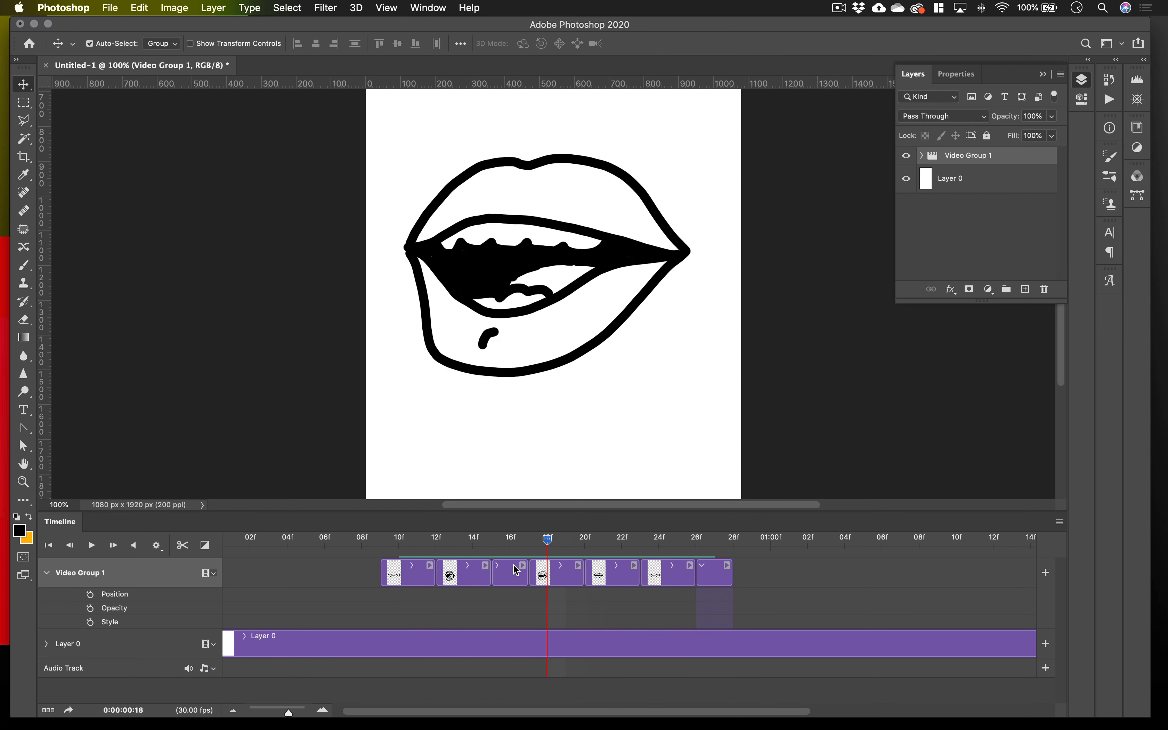
left_click_drag(513, 565, 427, 565)
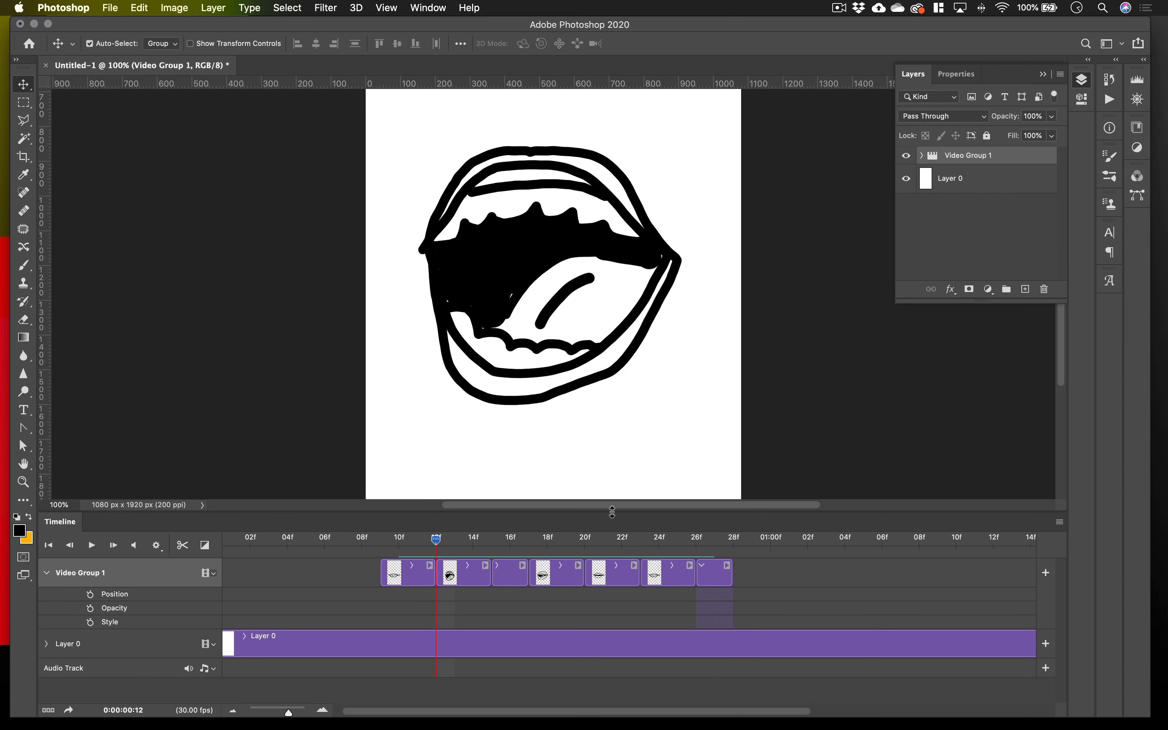
Shrink the timeline area, add a blank Layer 7 above Video Group 1, and fit its clip to the length of the mouth animation.
left_click_drag(612, 512, 612, 602)
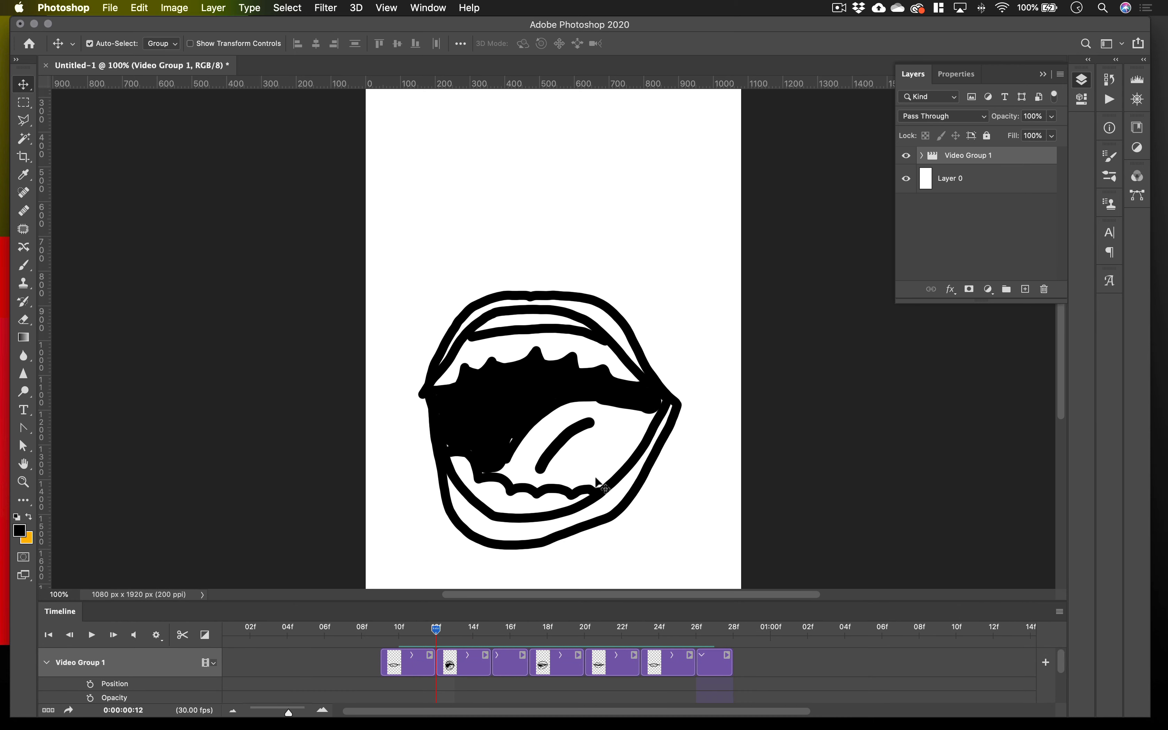
mouse_move(438, 632)
left_mouse_down()
mouse_move(401, 630)
mouse_move(437, 630)
left_mouse_up()
left_click(1025, 288)
left_click_drag(626, 670, 571, 669)
scroll(690, 663, "right", 10)
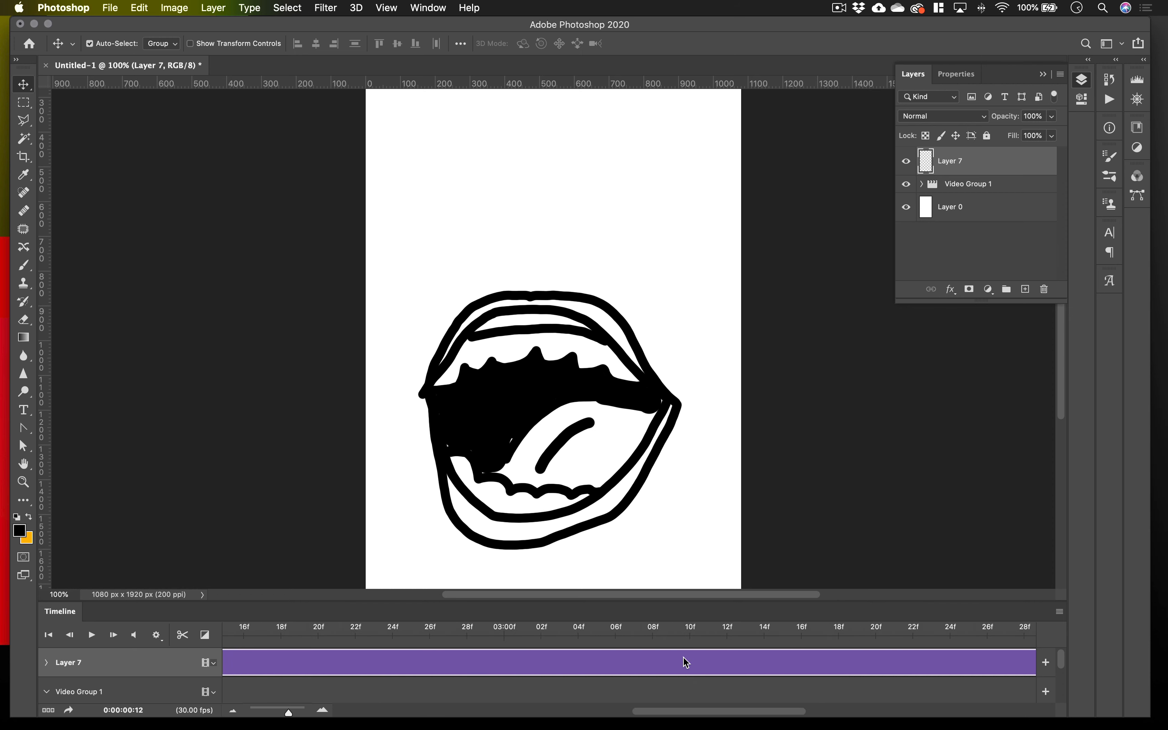
scroll(686, 662, "left", 10)
left_click_drag(289, 713, 267, 713)
mouse_move(659, 663)
left_mouse_down()
mouse_move(303, 662)
mouse_move(293, 631)
mouse_move(269, 630)
left_mouse_up()
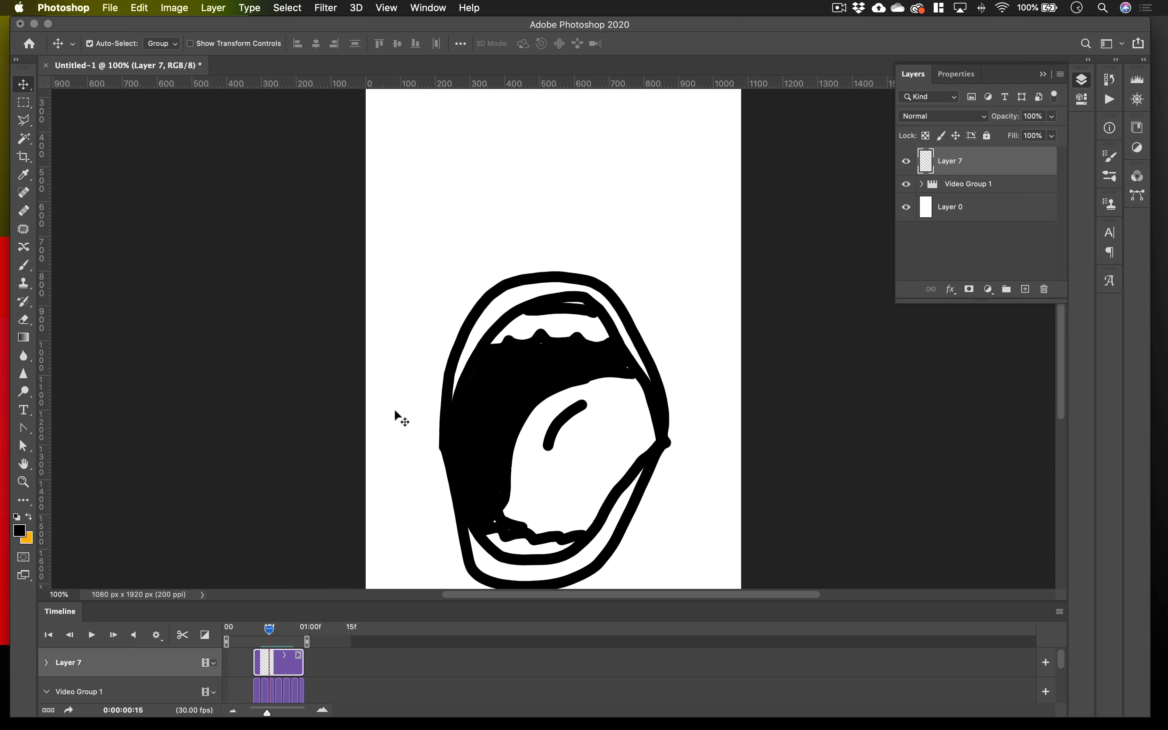
Draw two rounded eyes with small pupils and a curved eyebrow above each on Layer 7 with the 25 px brush.
key("b")
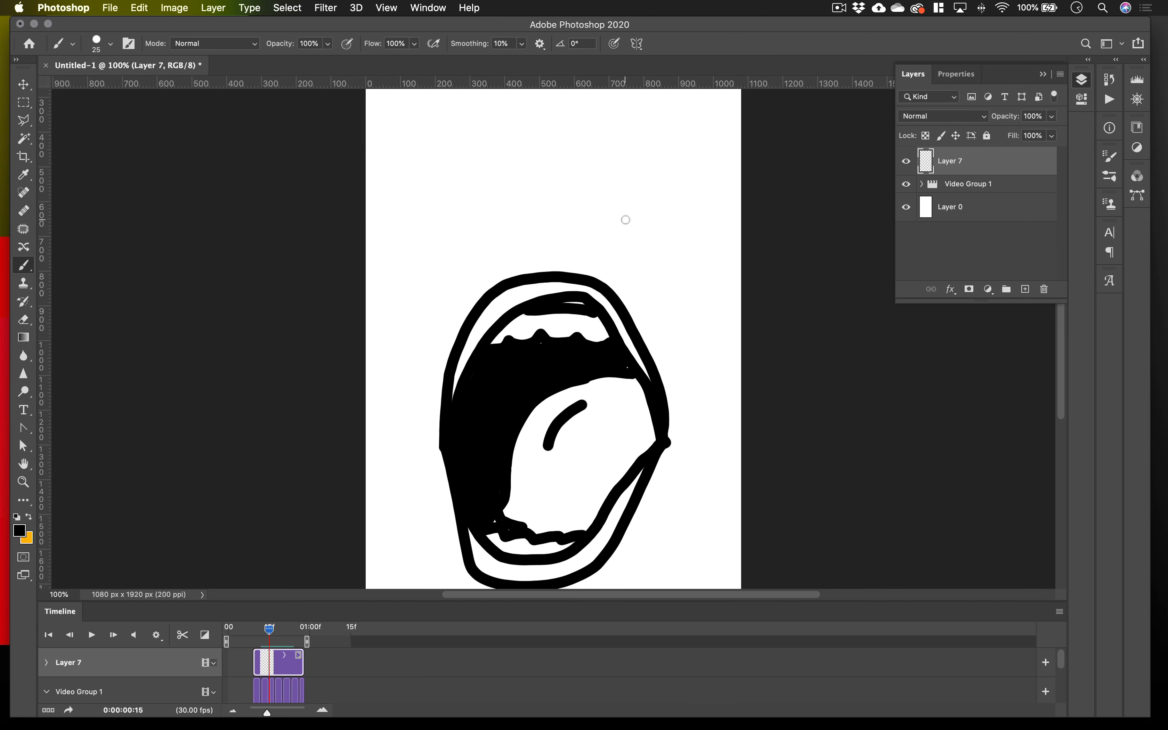
mouse_move(635, 164)
left_mouse_down()
mouse_move(660, 176)
mouse_move(629, 213)
mouse_move(628, 169)
mouse_move(627, 199)
left_mouse_up()
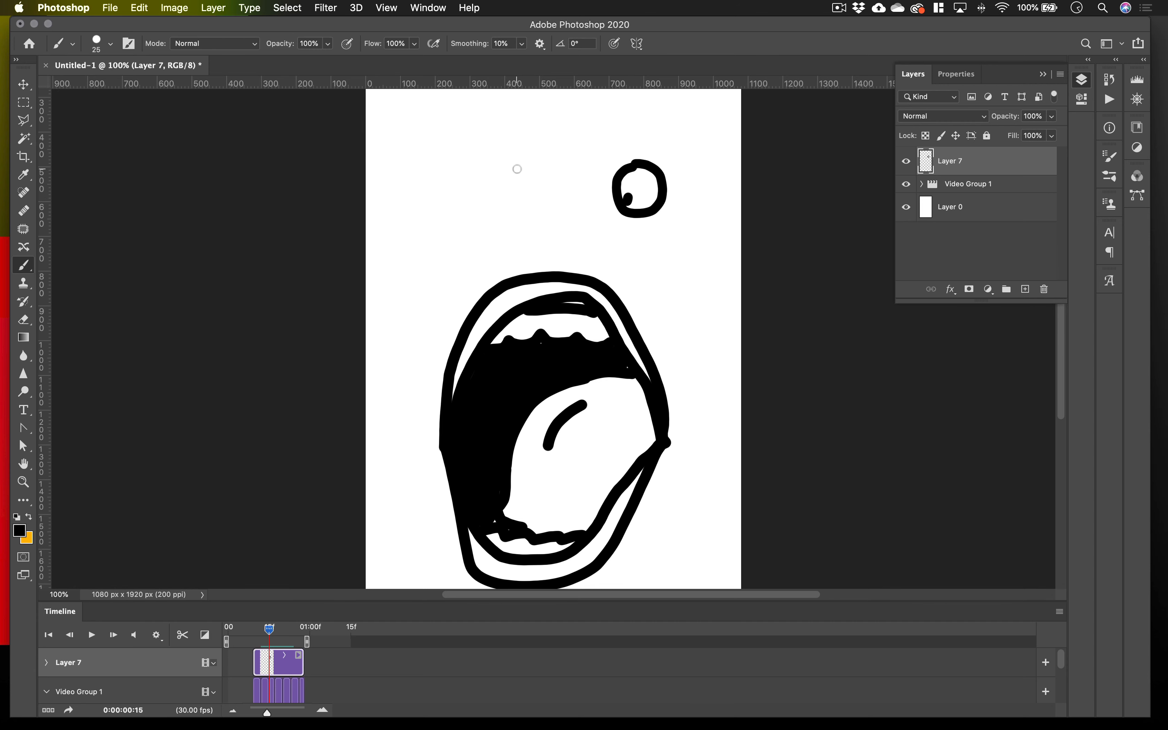
mouse_move(518, 167)
left_mouse_down()
mouse_move(527, 193)
mouse_move(518, 163)
left_mouse_up()
left_click(493, 204)
mouse_move(269, 629)
left_mouse_down()
mouse_move(282, 637)
mouse_move(267, 641)
mouse_move(282, 639)
left_mouse_up()
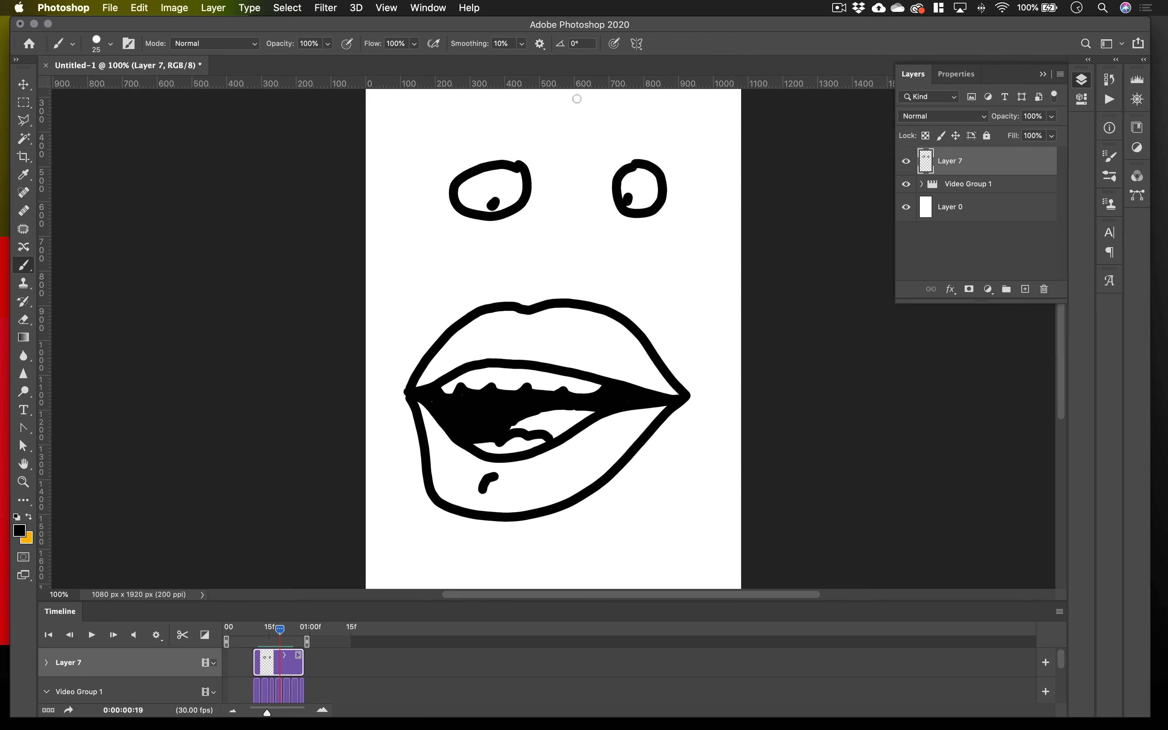
left_click_drag(469, 147, 437, 176)
left_click_drag(654, 150, 675, 179)
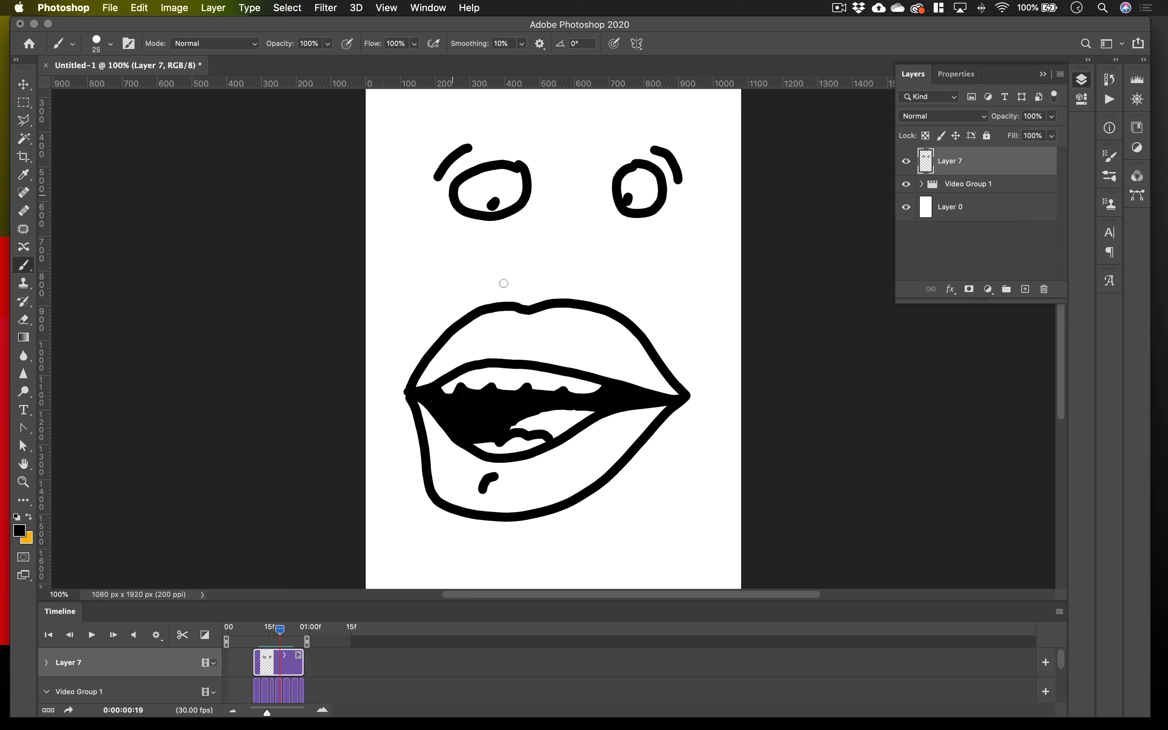
Draw two nostril dots and a short curved nose line between the eyes and mouth, plus a chin line below the open mouth.
mouse_move(282, 629)
left_mouse_down()
mouse_move(294, 636)
mouse_move(273, 643)
mouse_move(292, 639)
mouse_move(284, 648)
left_mouse_up()
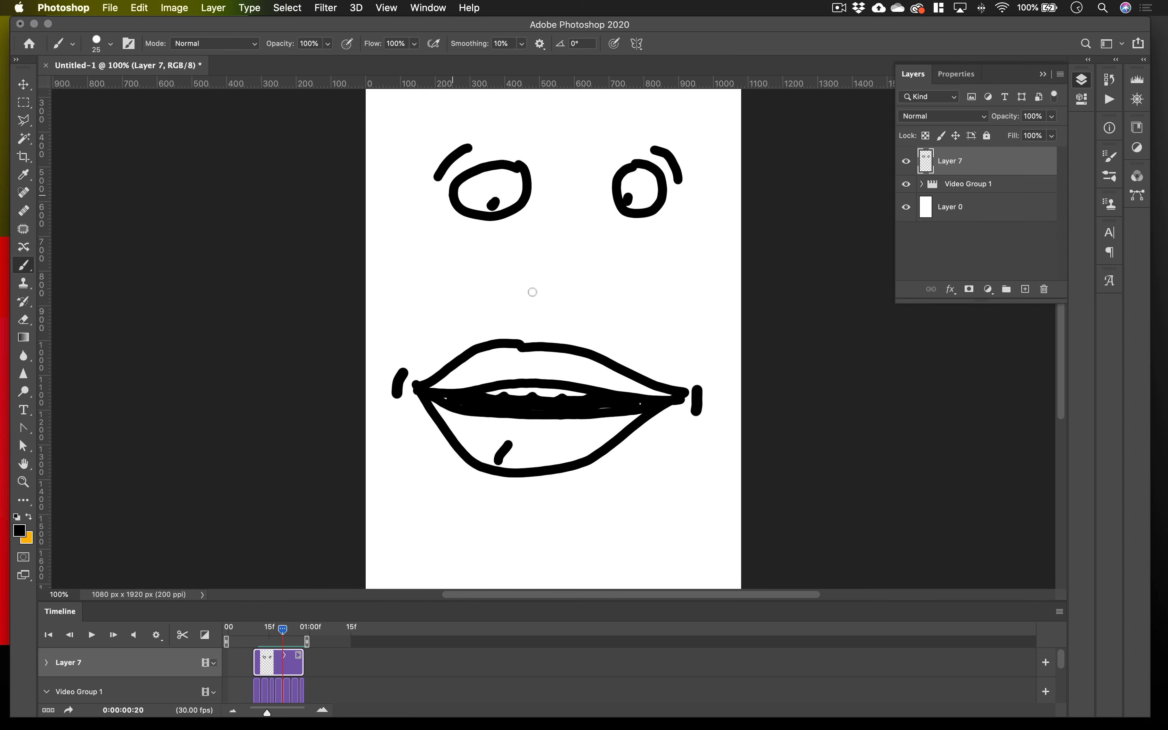
left_click_drag(284, 634, 273, 636)
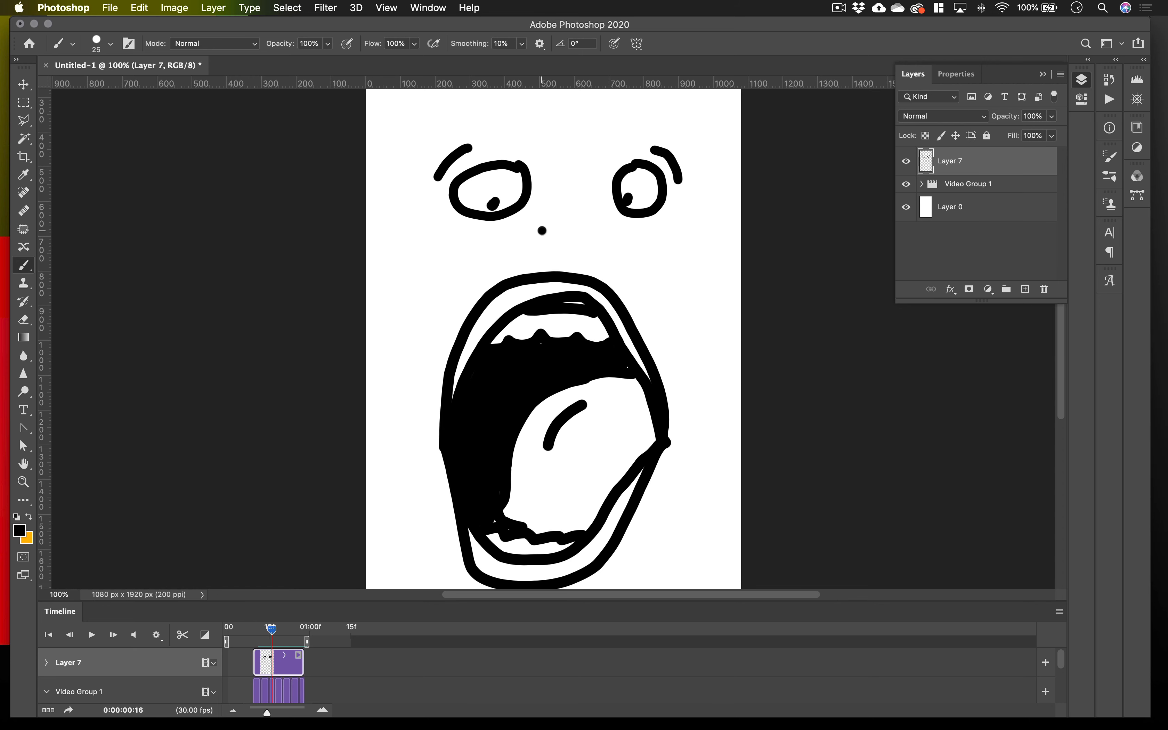
left_click_drag(580, 213, 592, 231)
mouse_move(270, 631)
left_mouse_down()
mouse_move(256, 633)
mouse_move(283, 637)
mouse_move(271, 639)
left_mouse_up()
scroll(581, 396, "down", 5)
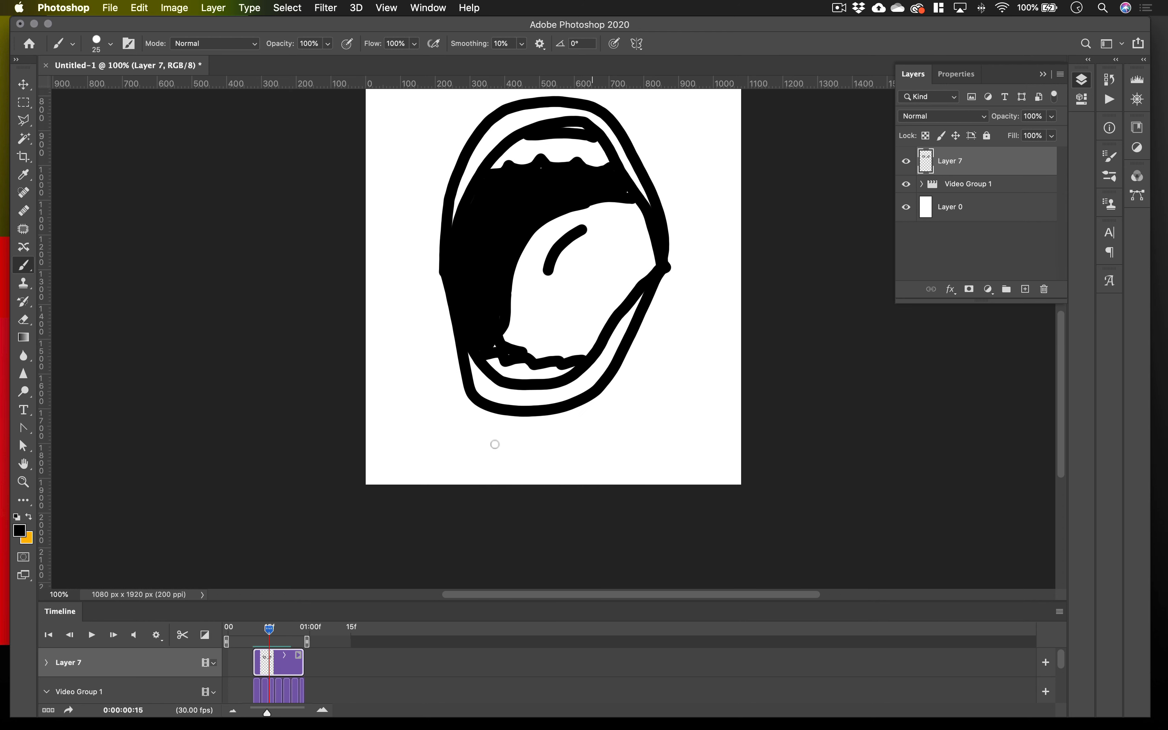
left_click_drag(488, 437, 543, 448)
scroll(450, 369, "up", 5)
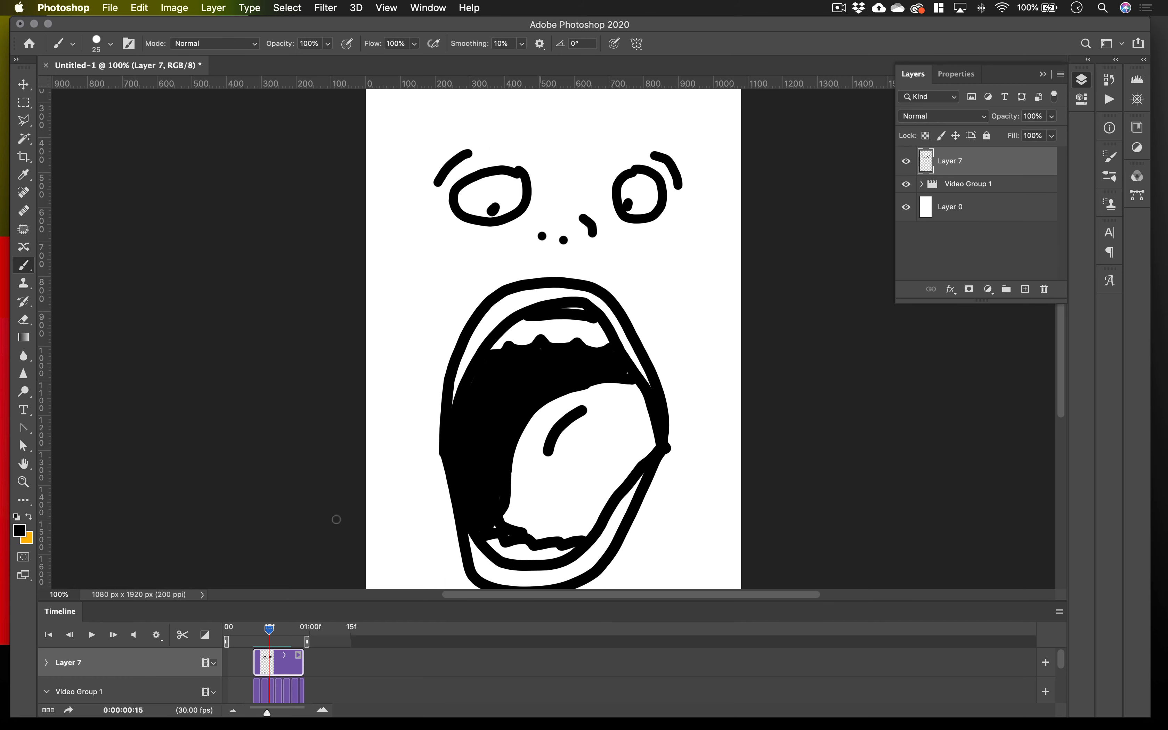
mouse_move(274, 628)
left_mouse_down()
mouse_move(288, 630)
mouse_move(265, 632)
mouse_move(294, 634)
mouse_move(264, 635)
mouse_move(278, 638)
left_mouse_up()
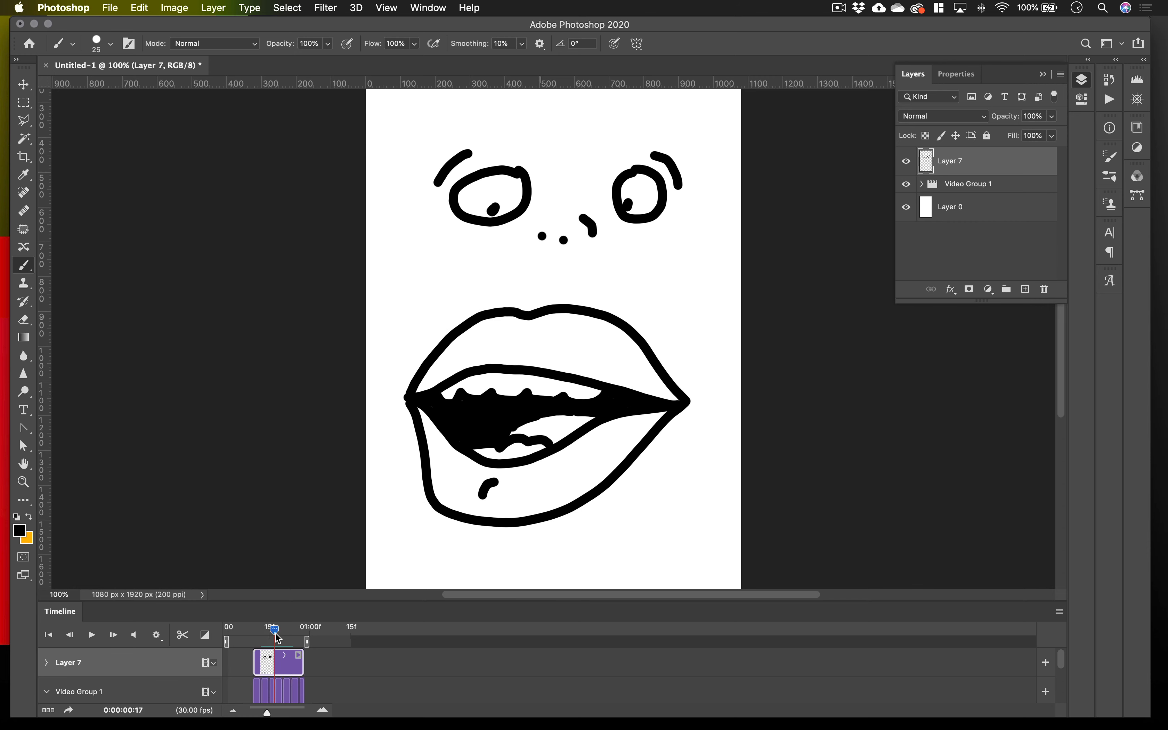
Open the Render Video settings and choose the Desktop as the destination folder.
left_click_drag(453, 30, 507, 28)
left_click(110, 7)
mouse_move(170, 212)
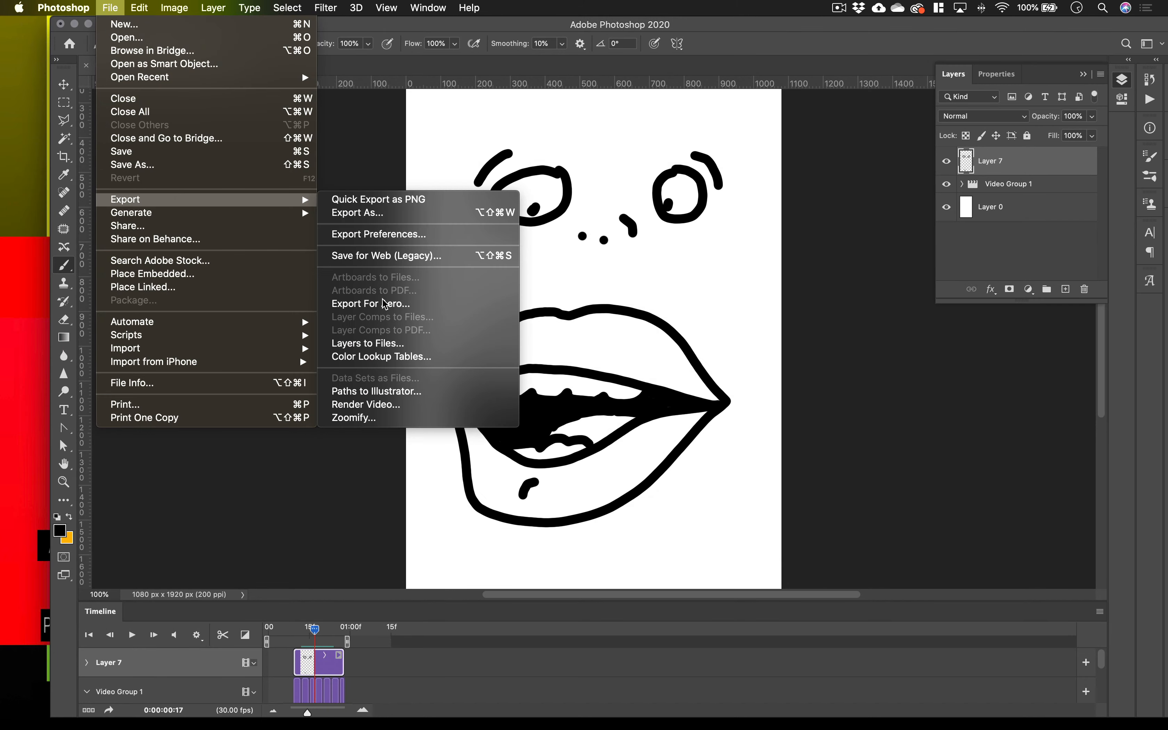
left_click(379, 405)
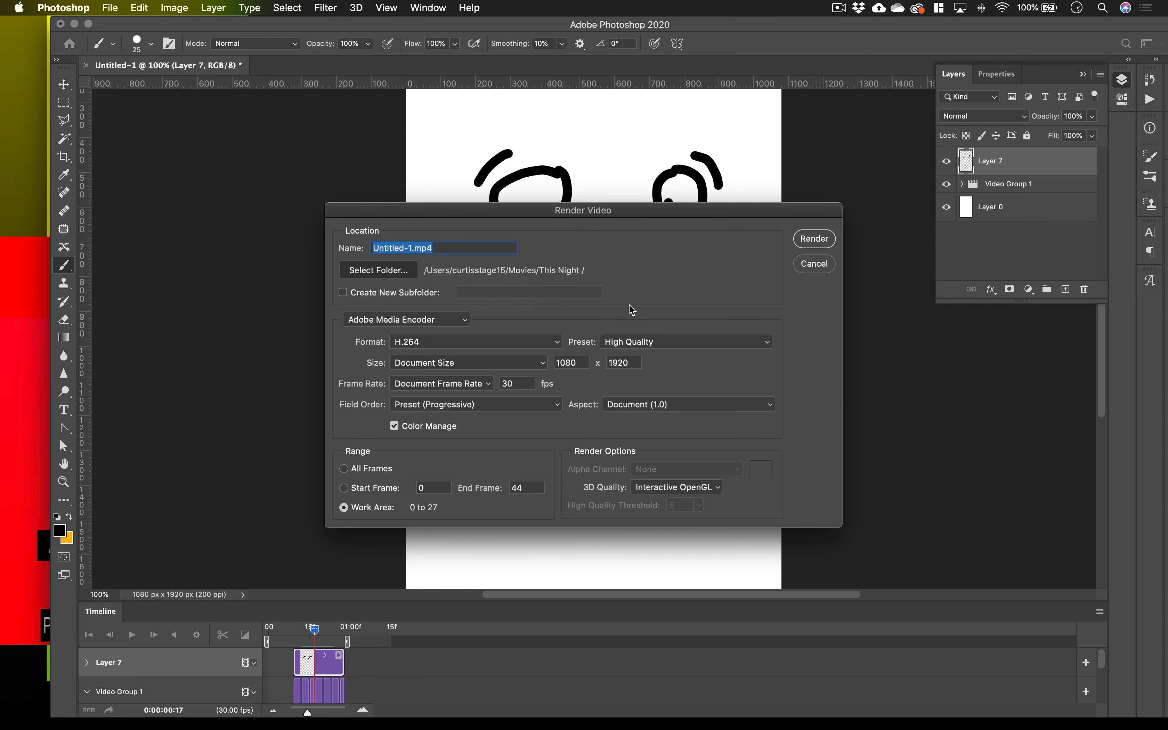
left_click(400, 270)
scroll(360, 384, "down", 5)
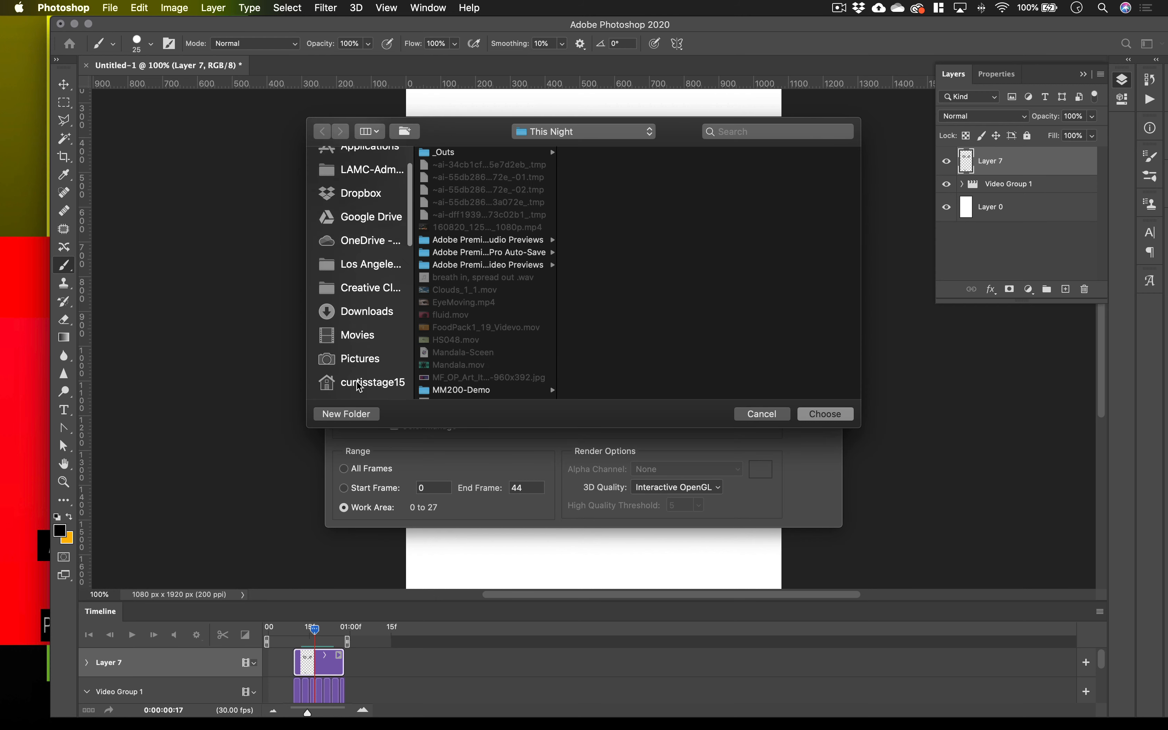
left_click(359, 351)
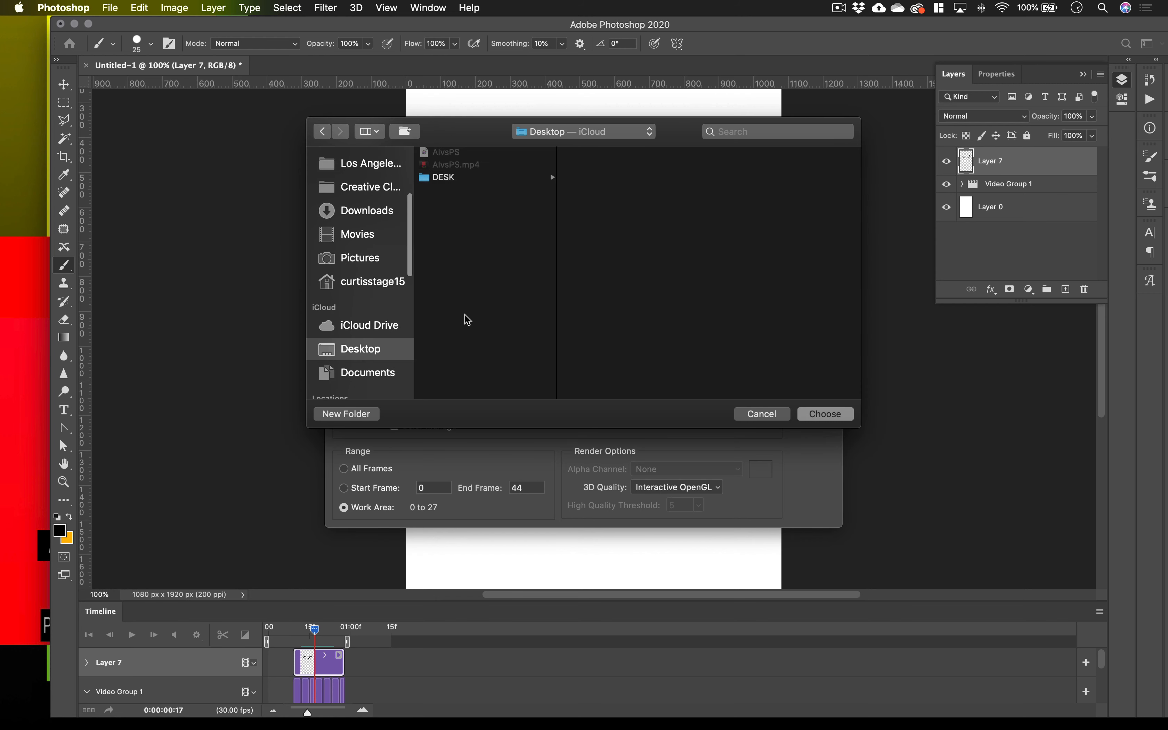
left_click(826, 414)
Name the output video face.mp4 and render it.
left_click(407, 248)
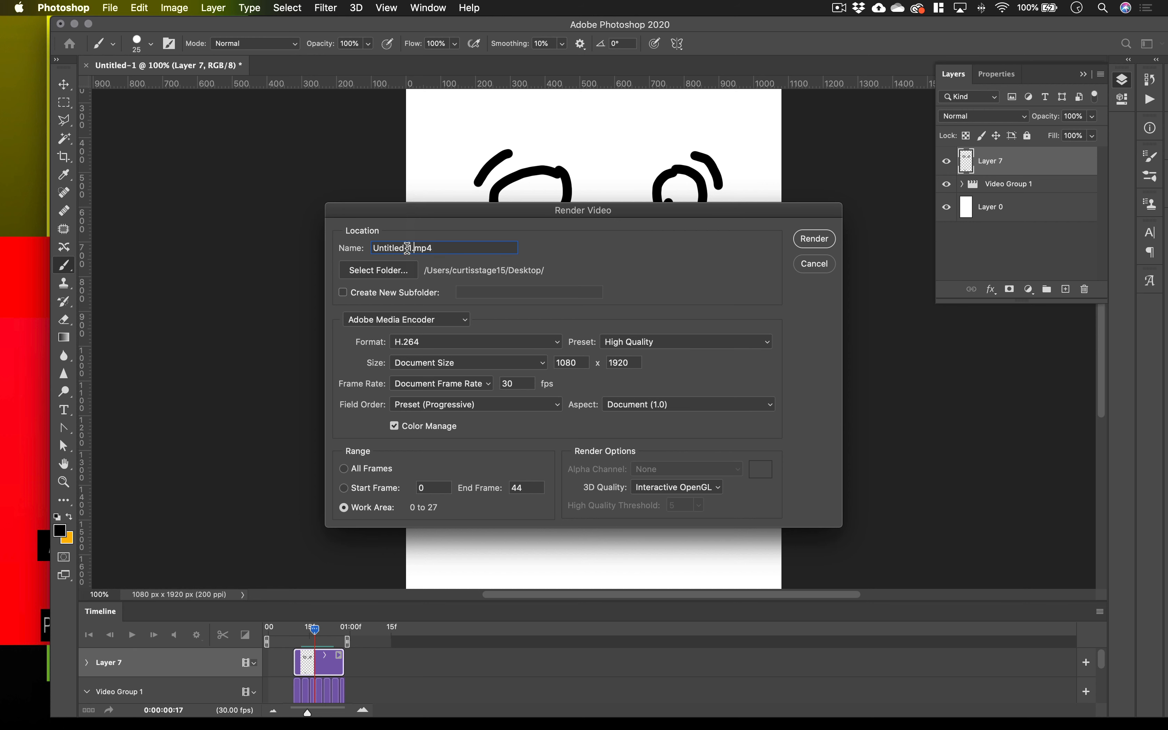
left_click_drag(411, 247, 349, 249)
type("face")
left_click(816, 239)
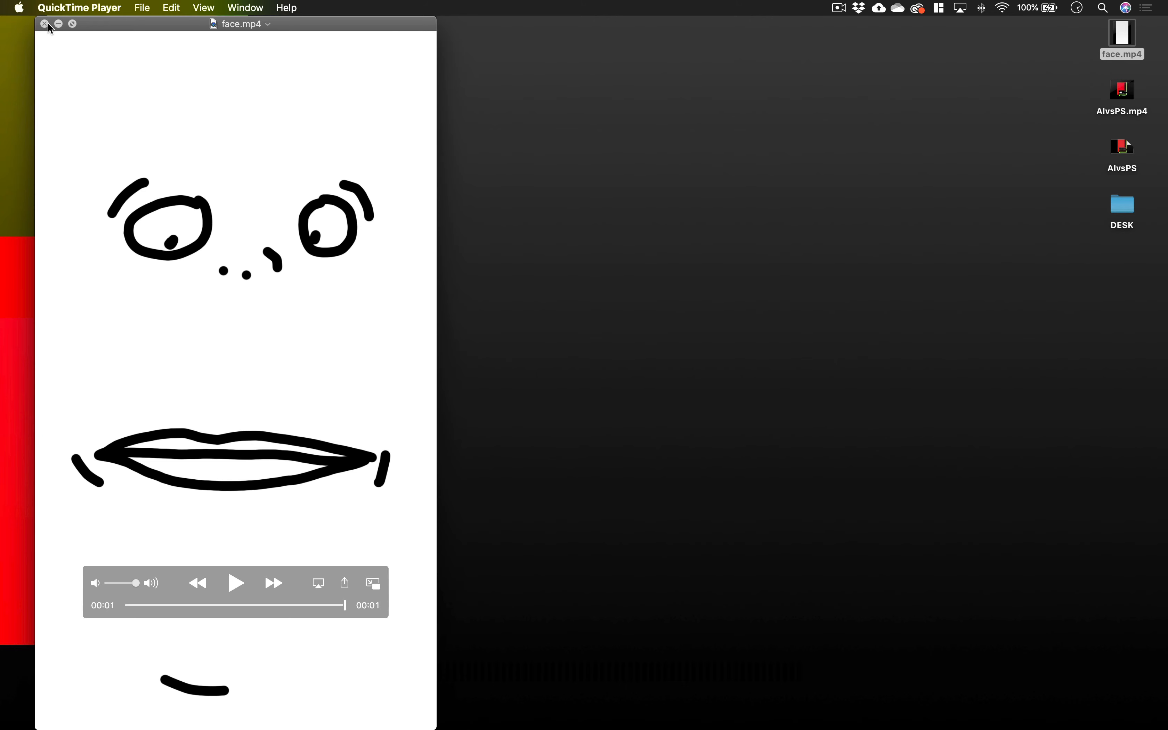
Replay the rendered face.mp4 in QuickTime Player and close the video.
left_click(236, 584)
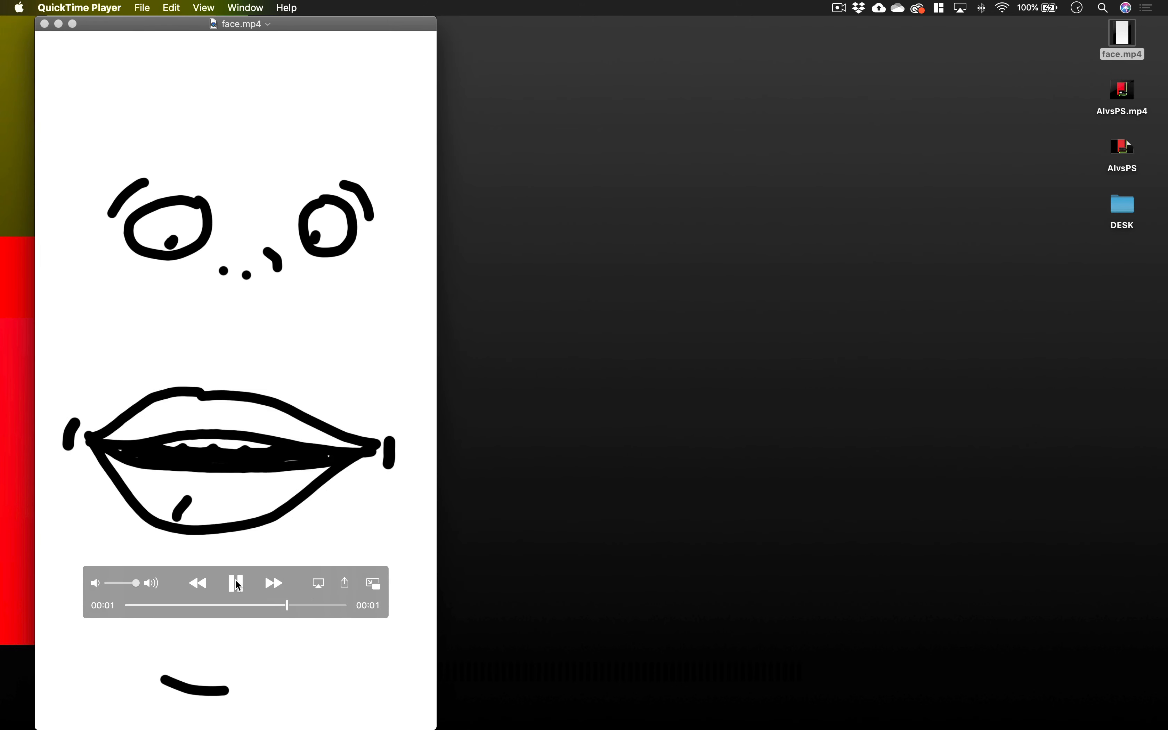
left_click(236, 583)
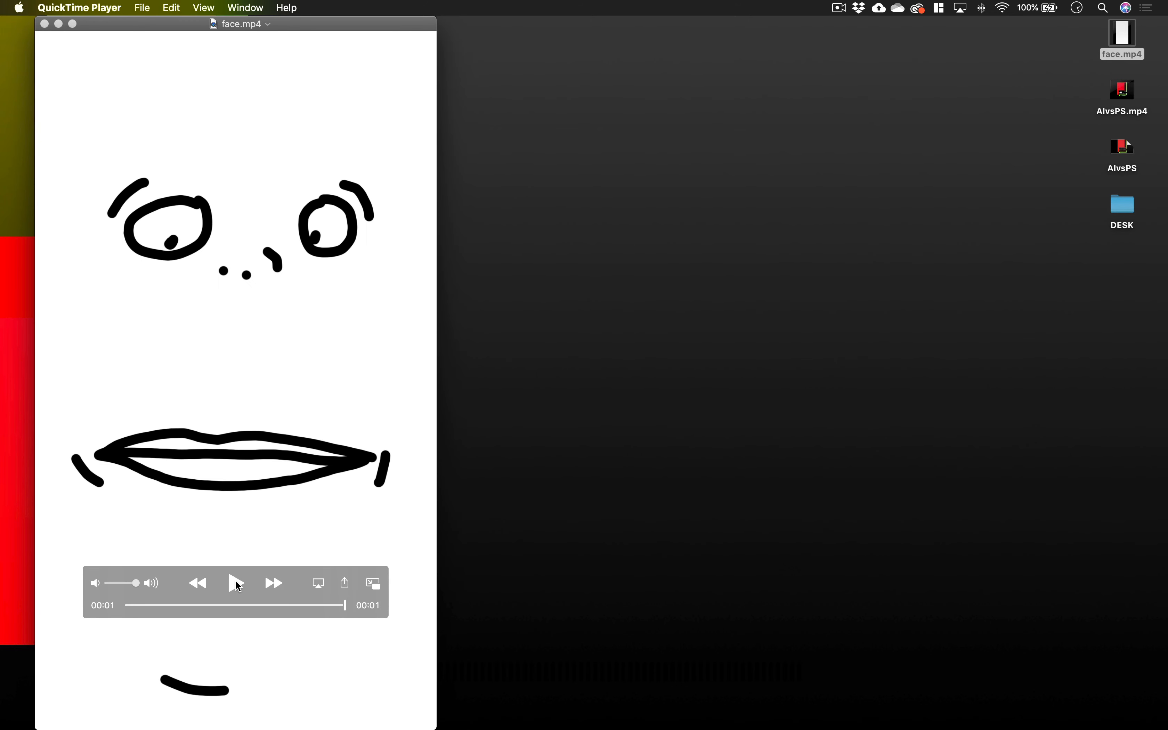
left_click(45, 23)
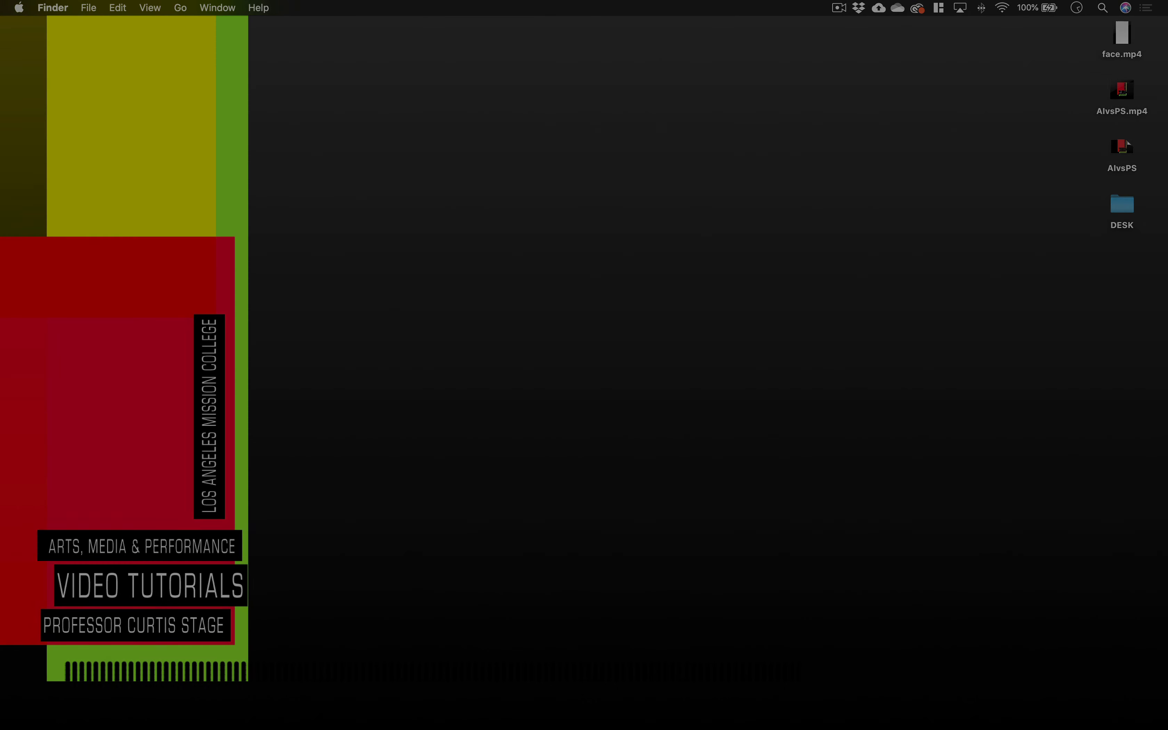